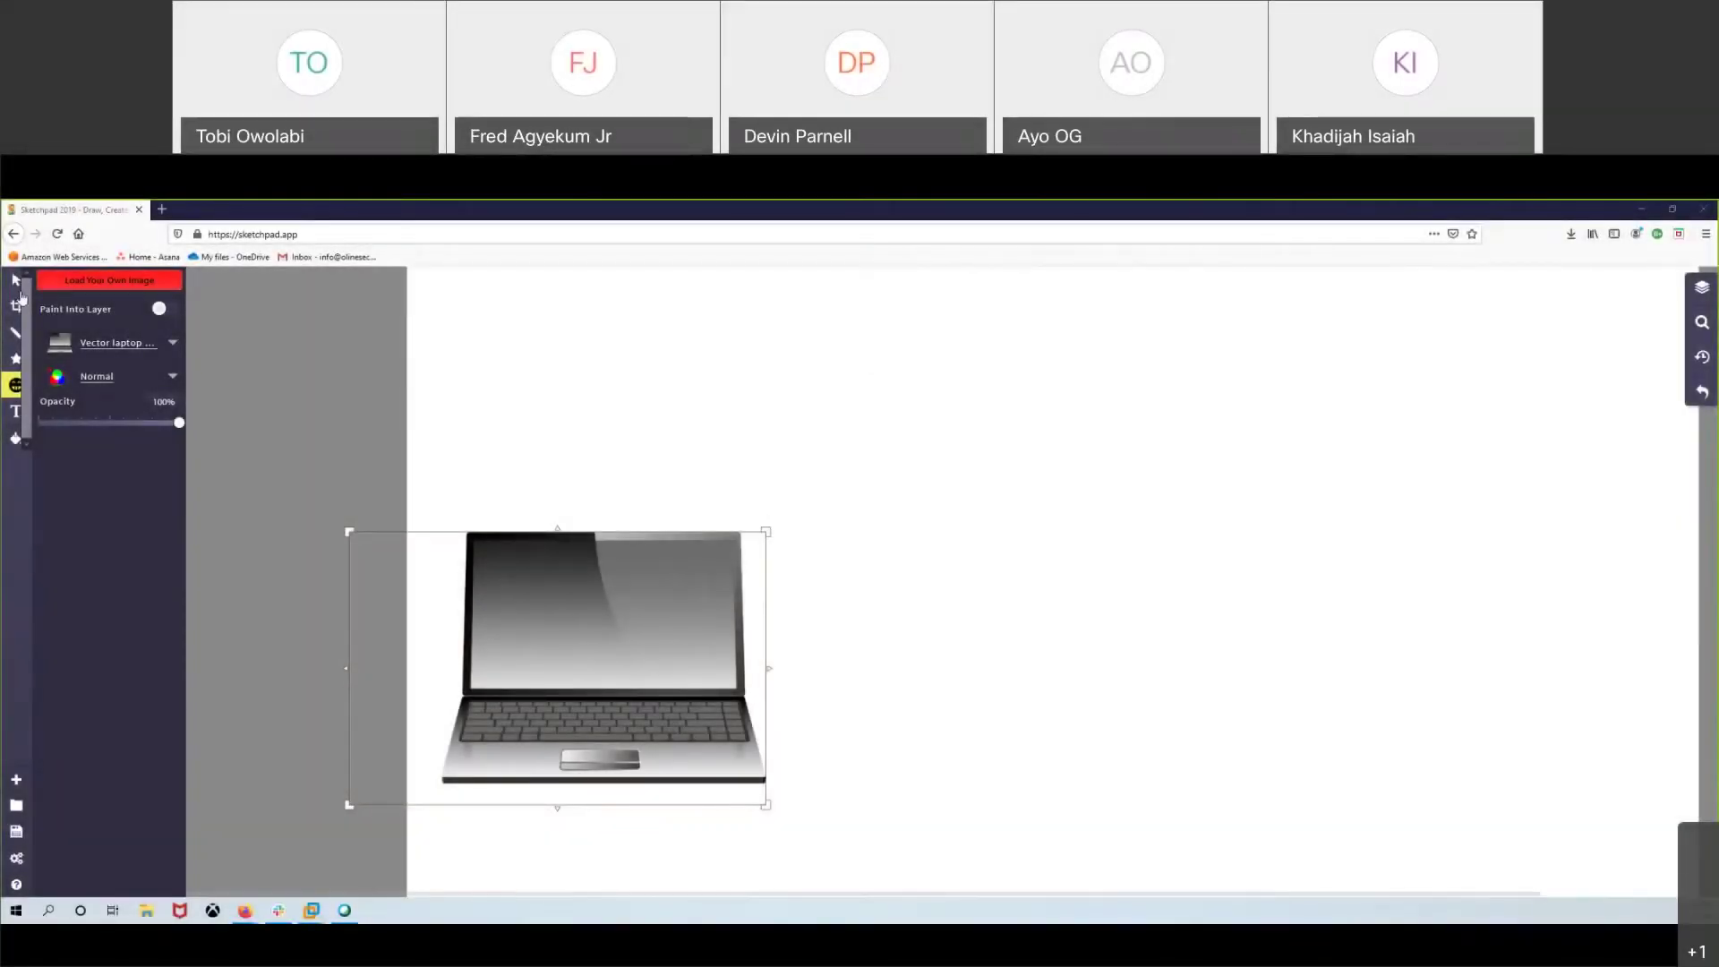
- Shrink the laptop image and move it up and to the right
left_click(15, 279)
left_click_drag(769, 534, 653, 614)
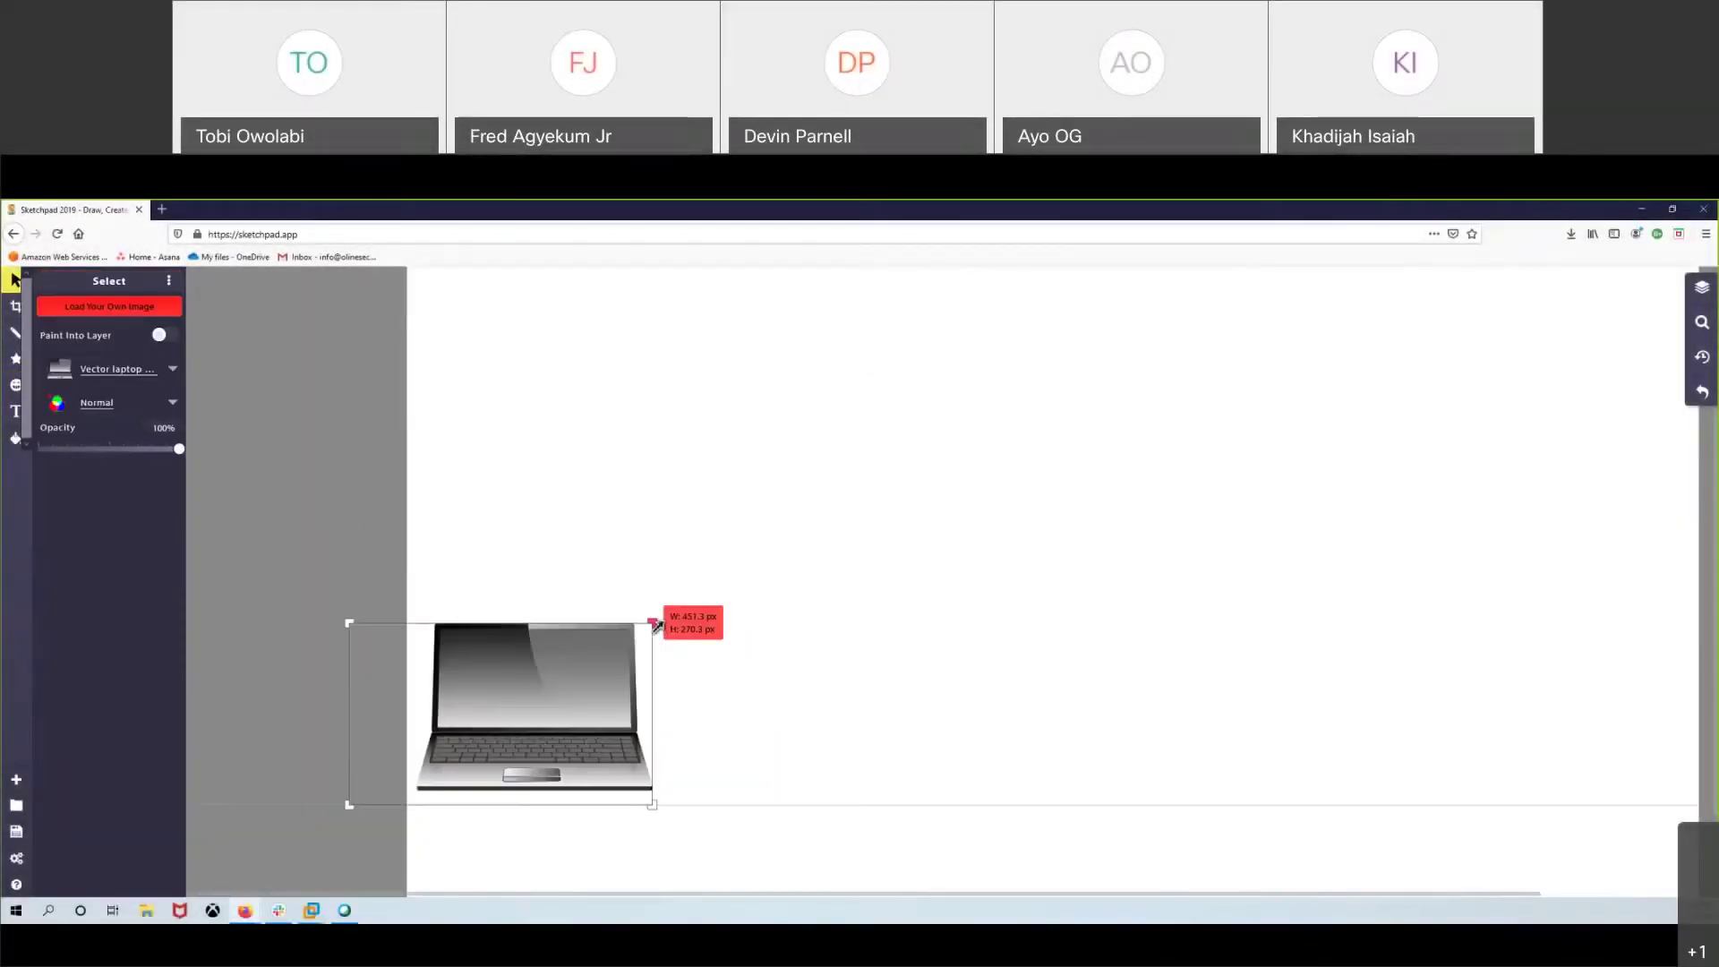
left_click_drag(352, 614, 461, 525)
left_click(690, 448)
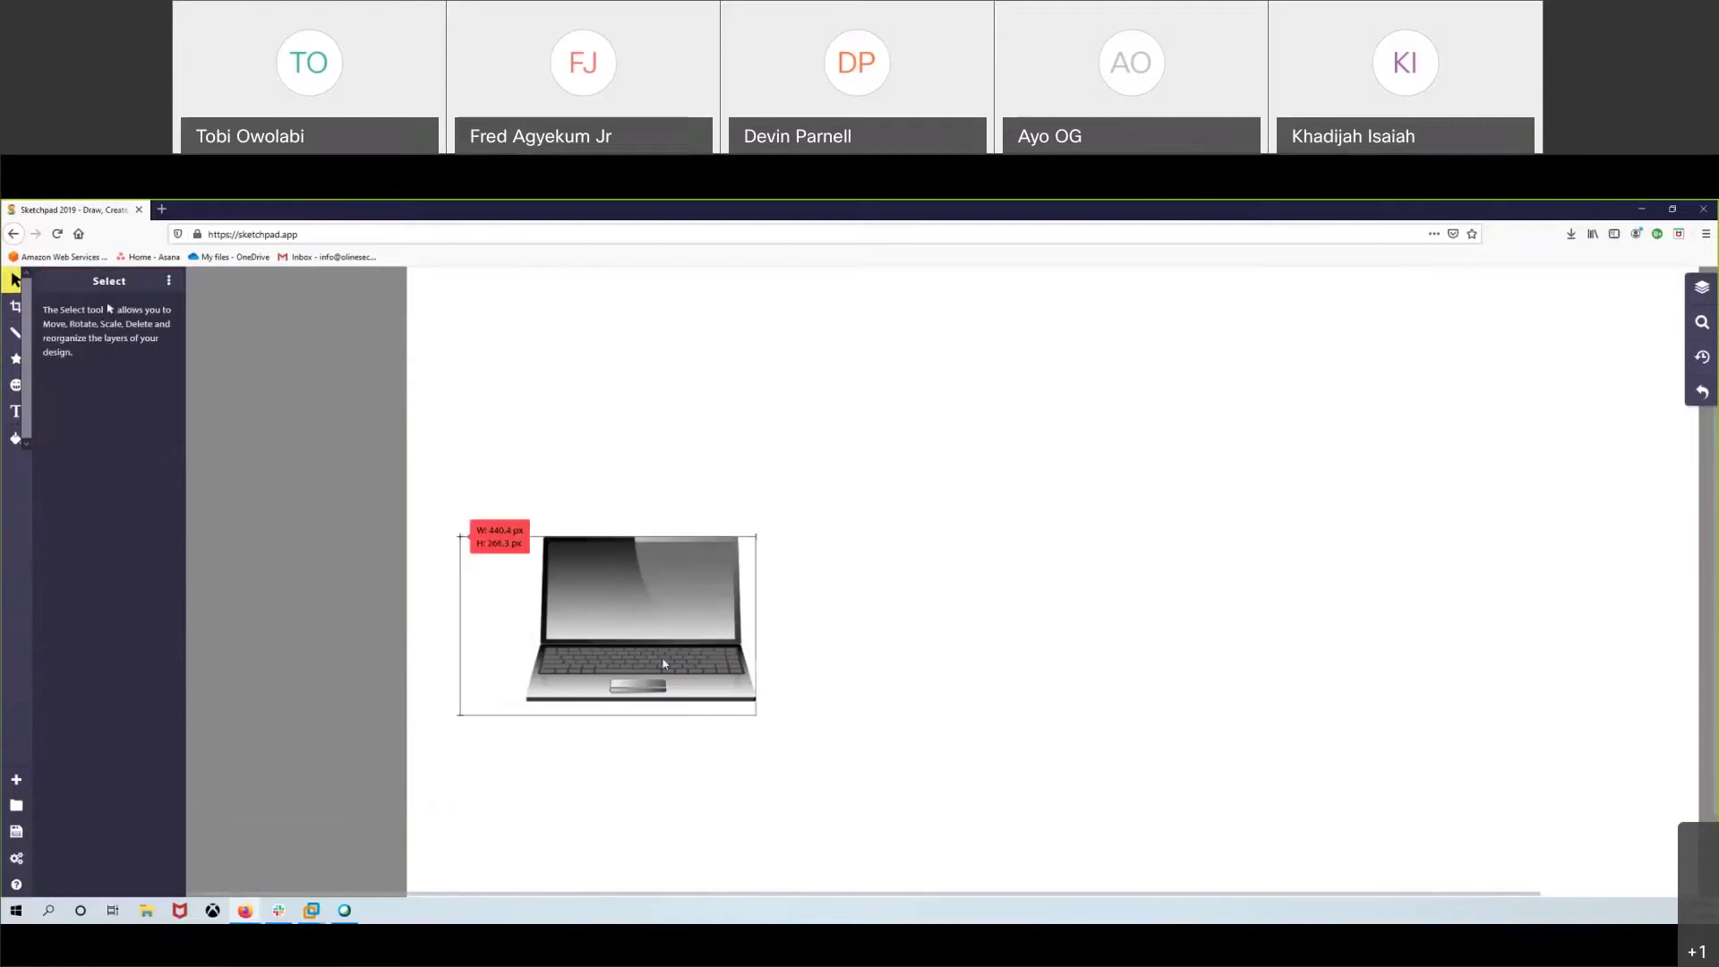
- Duplicate the laptop, then move the copy to the upper right and shrink it
right_click(663, 657)
left_click(674, 413)
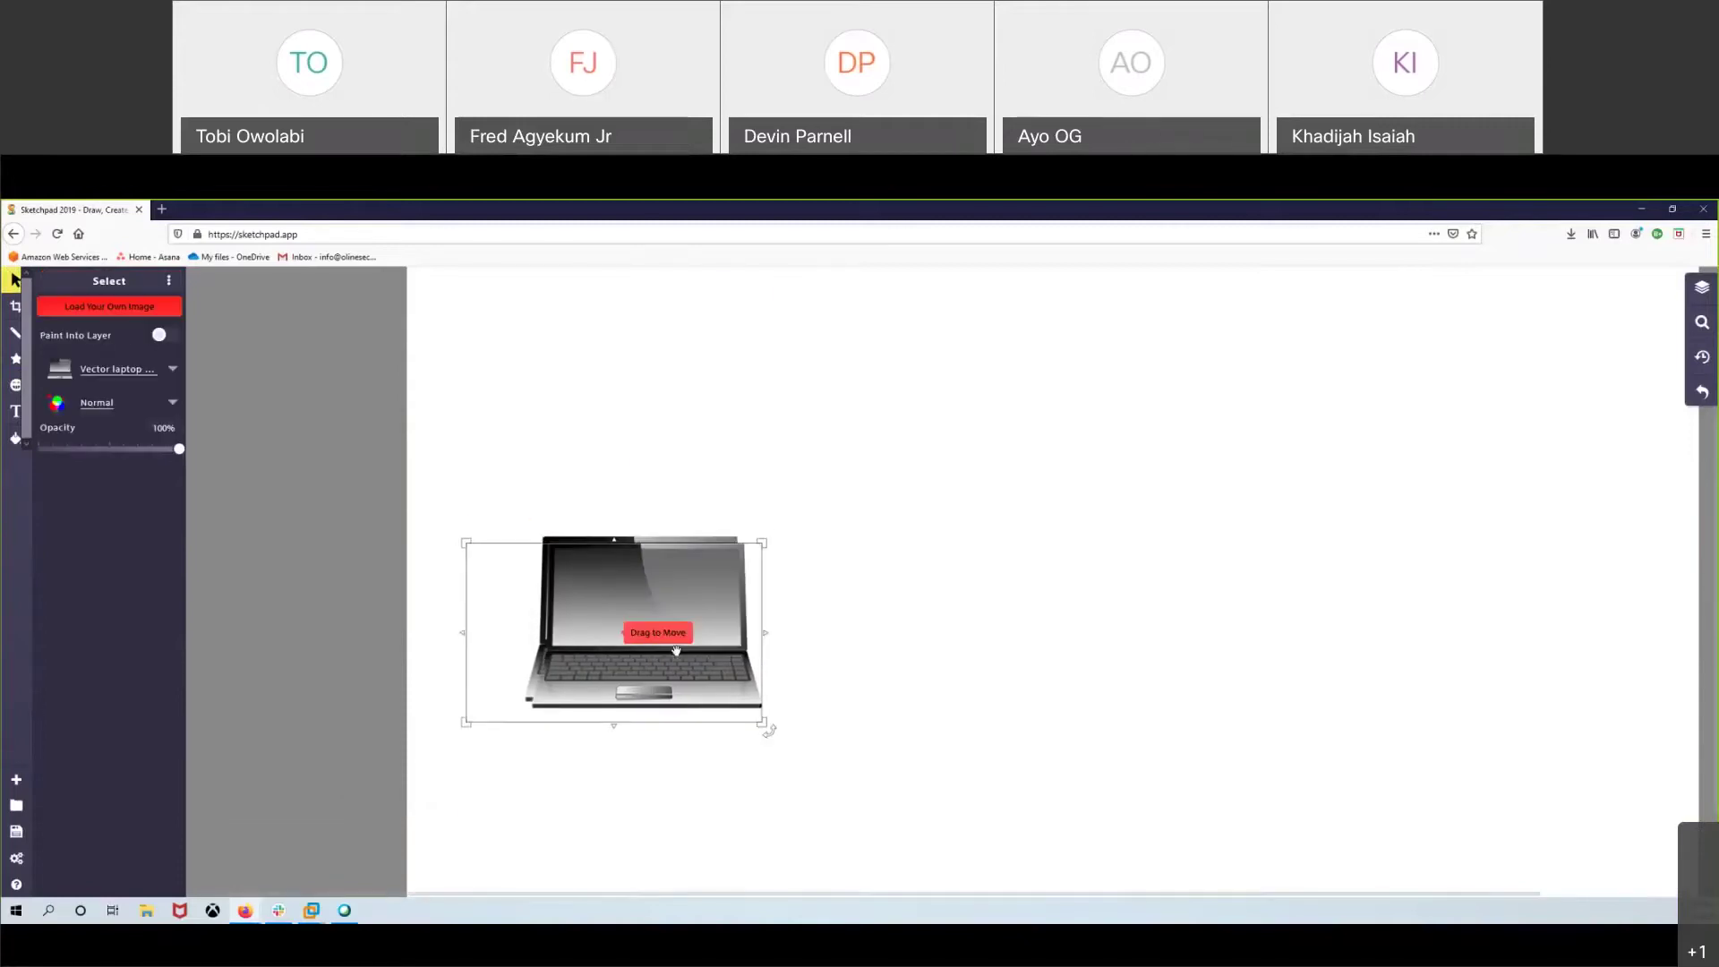
left_click_drag(674, 635, 1417, 407)
left_click_drag(1510, 322, 1405, 346)
left_click(652, 587)
right_click(653, 588)
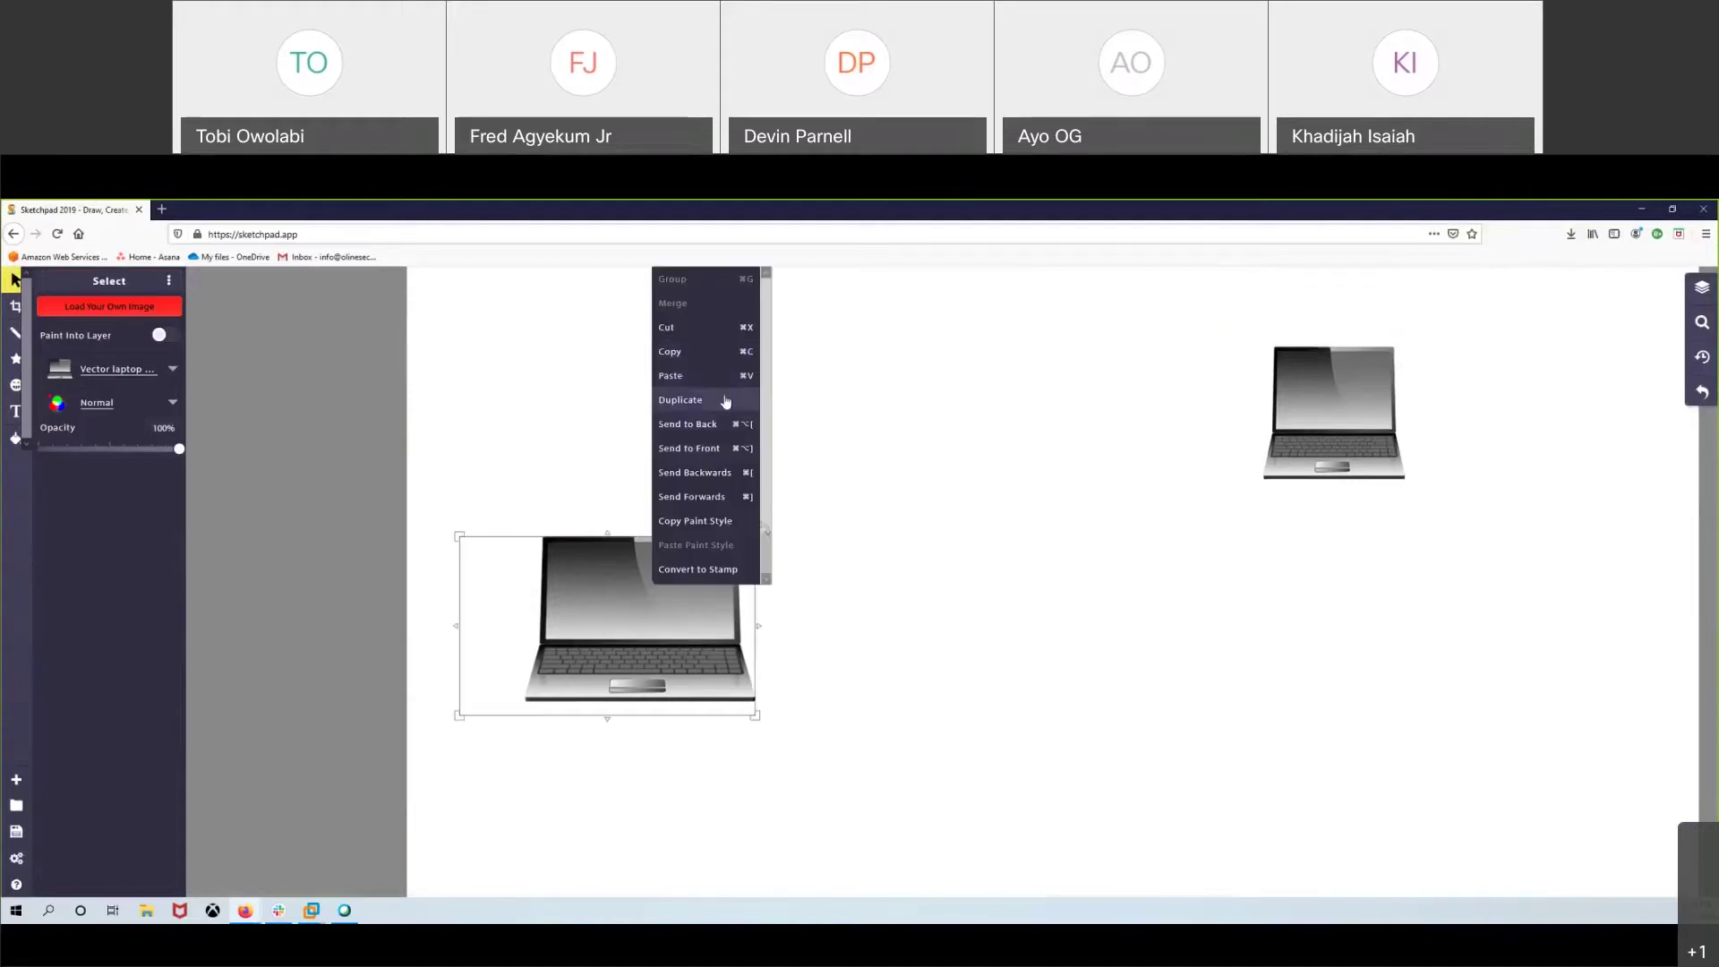
- Search the clipart library for 'computer' and place the proxy server graphic mid-canvas
left_click(988, 431)
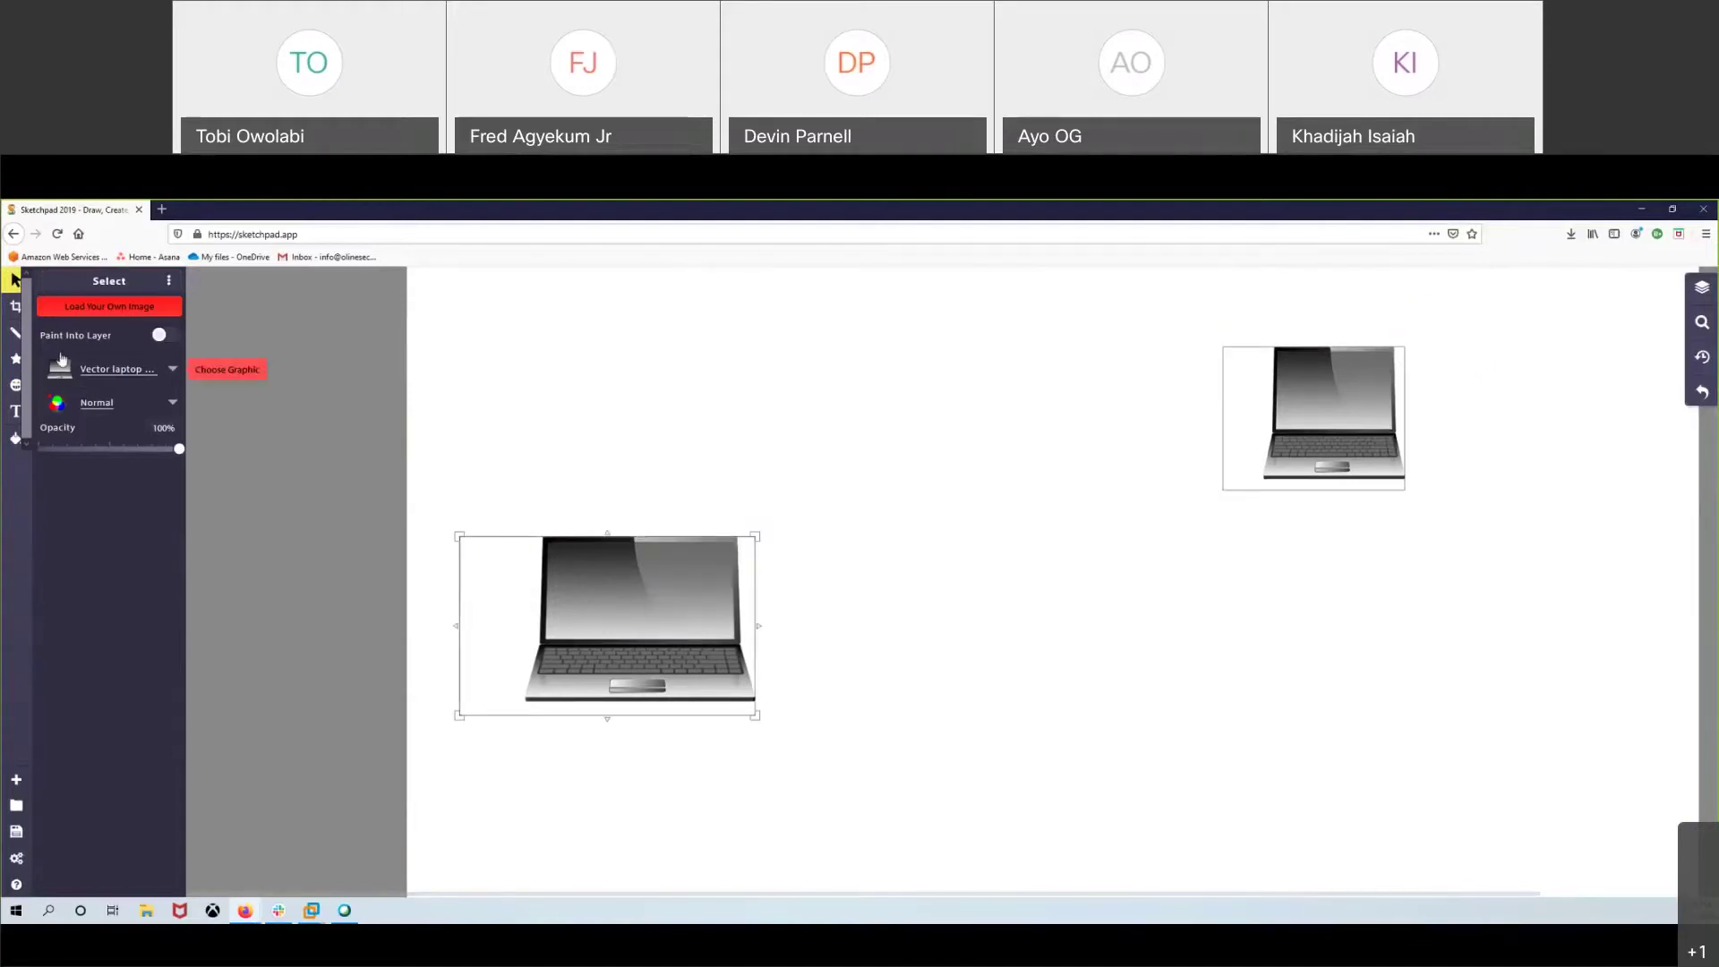
left_click(15, 384)
left_click(78, 373)
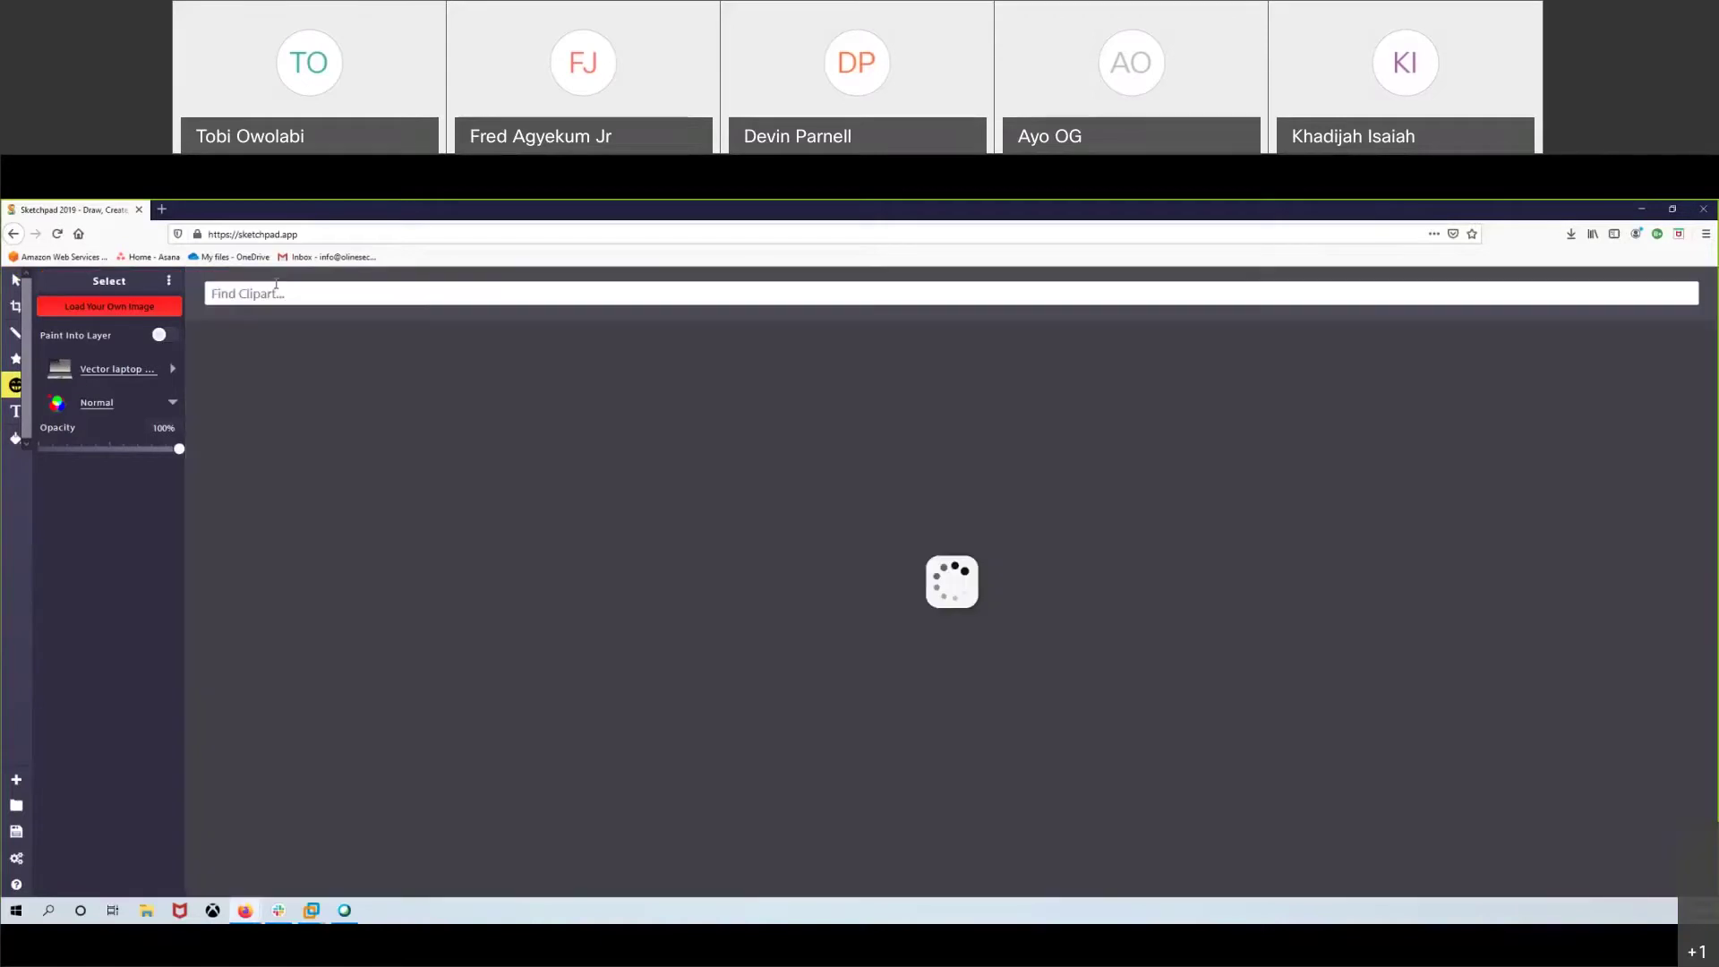
type("tunnel")
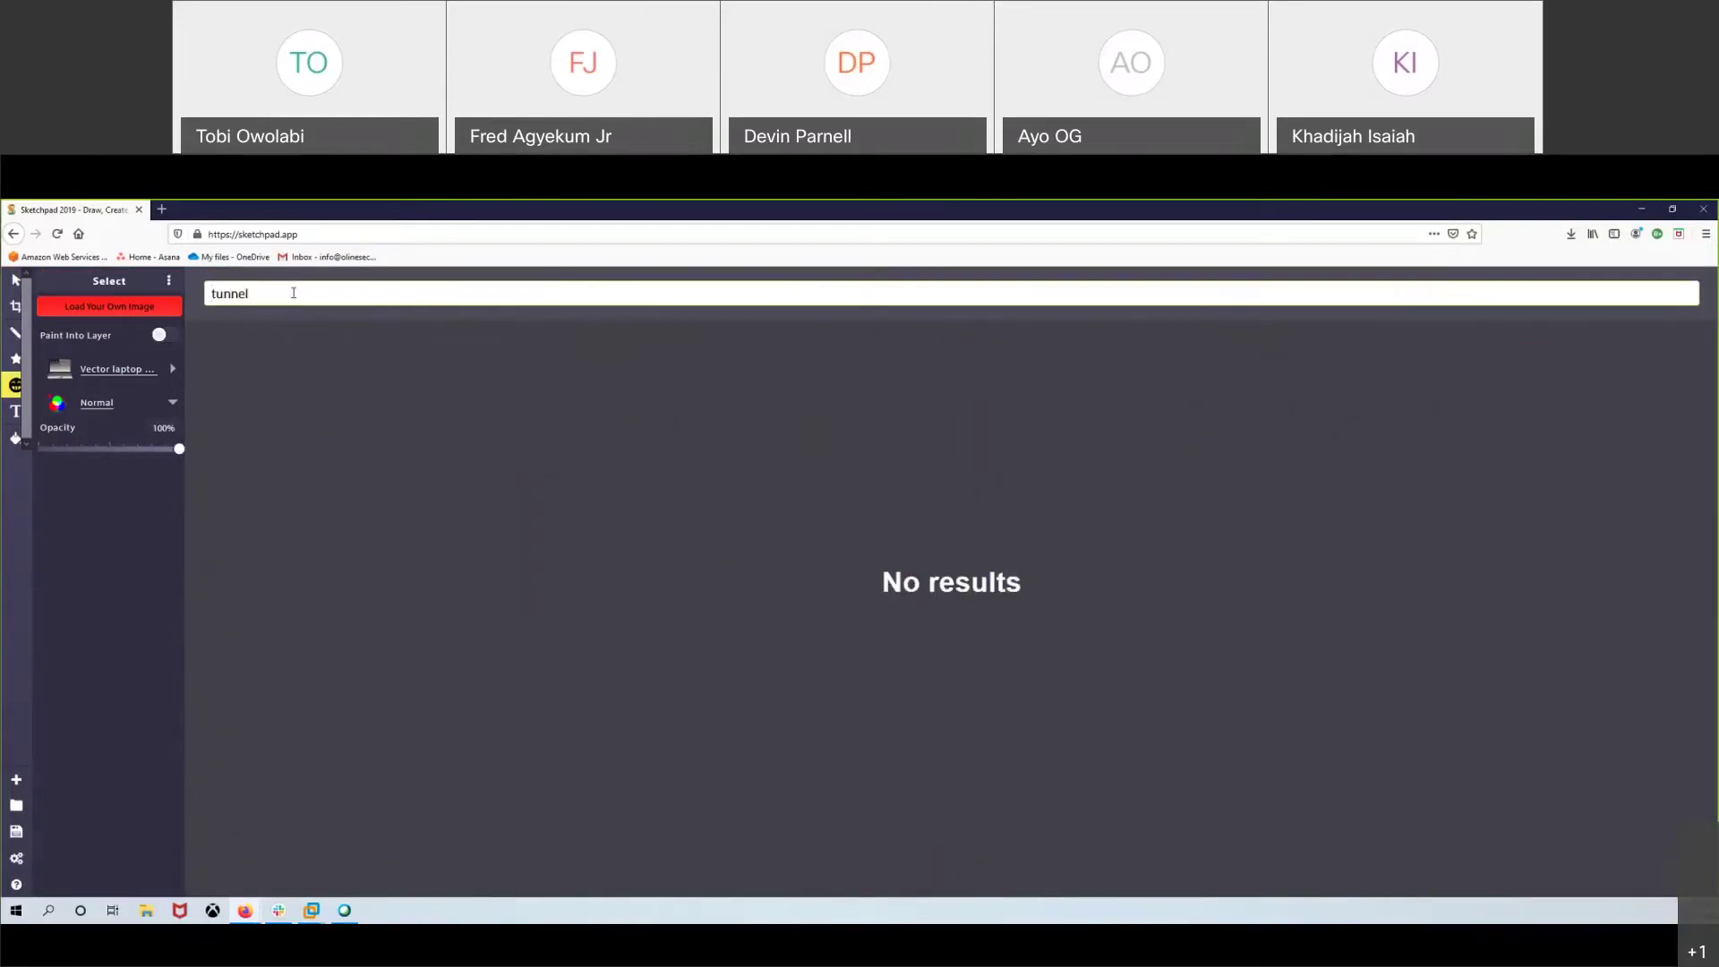
key("ctrl+a")
type("computer")
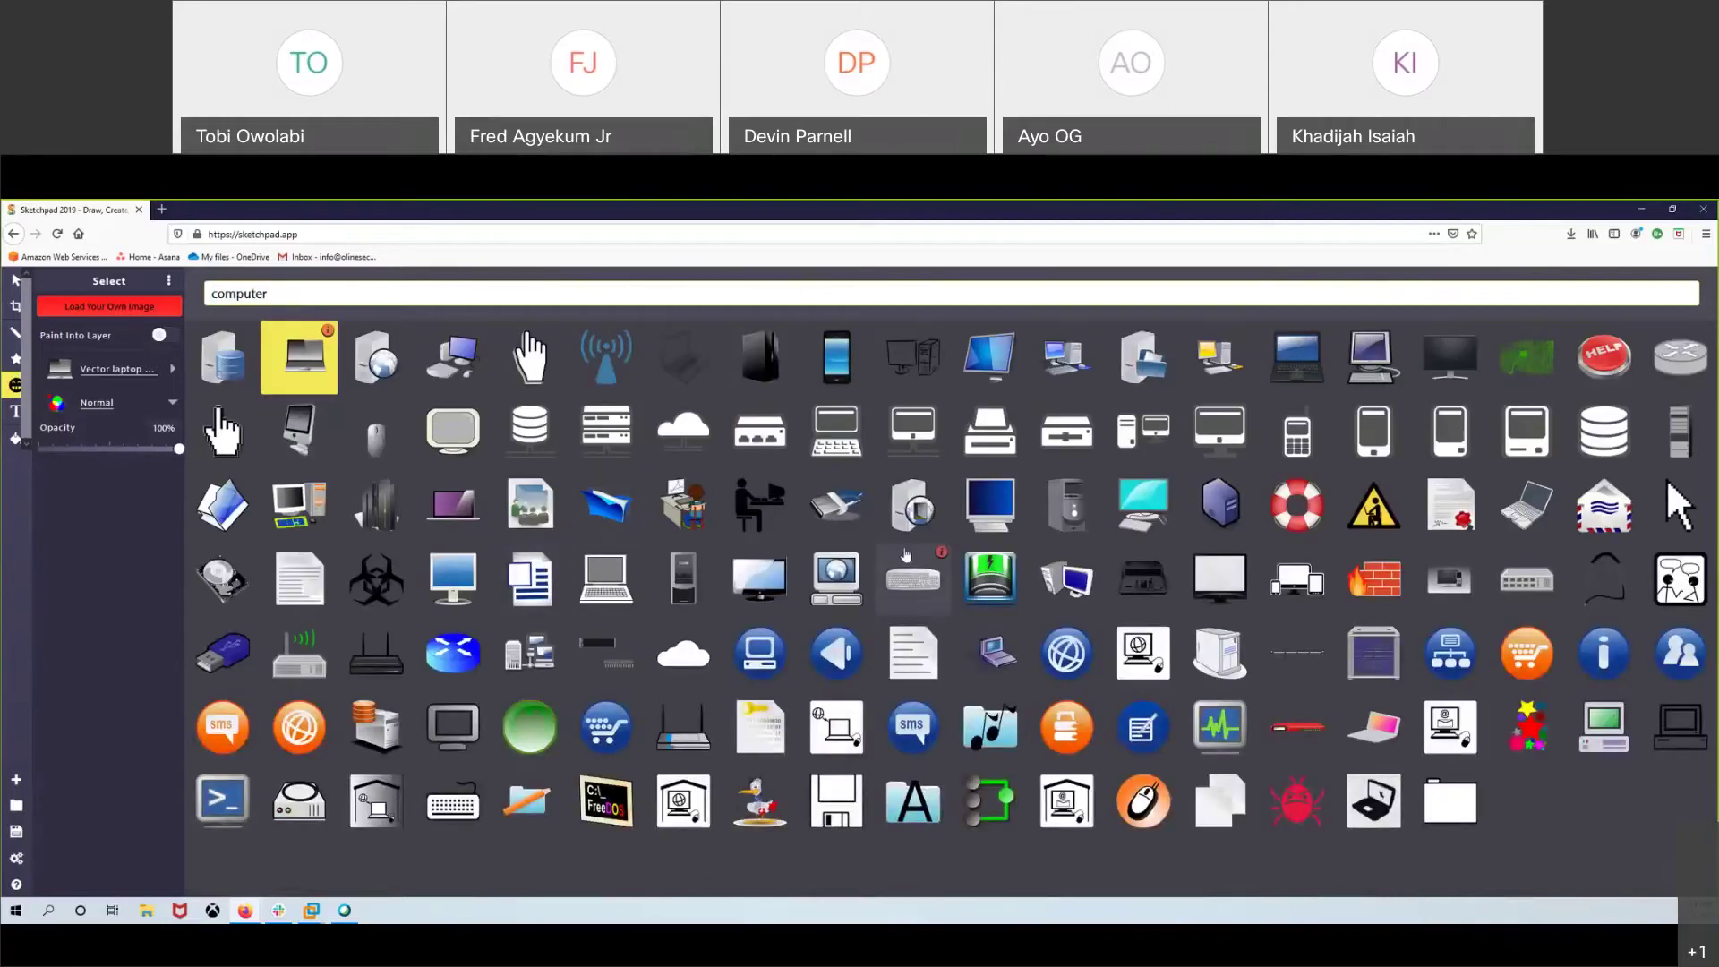
left_click(989, 504)
left_click(909, 515)
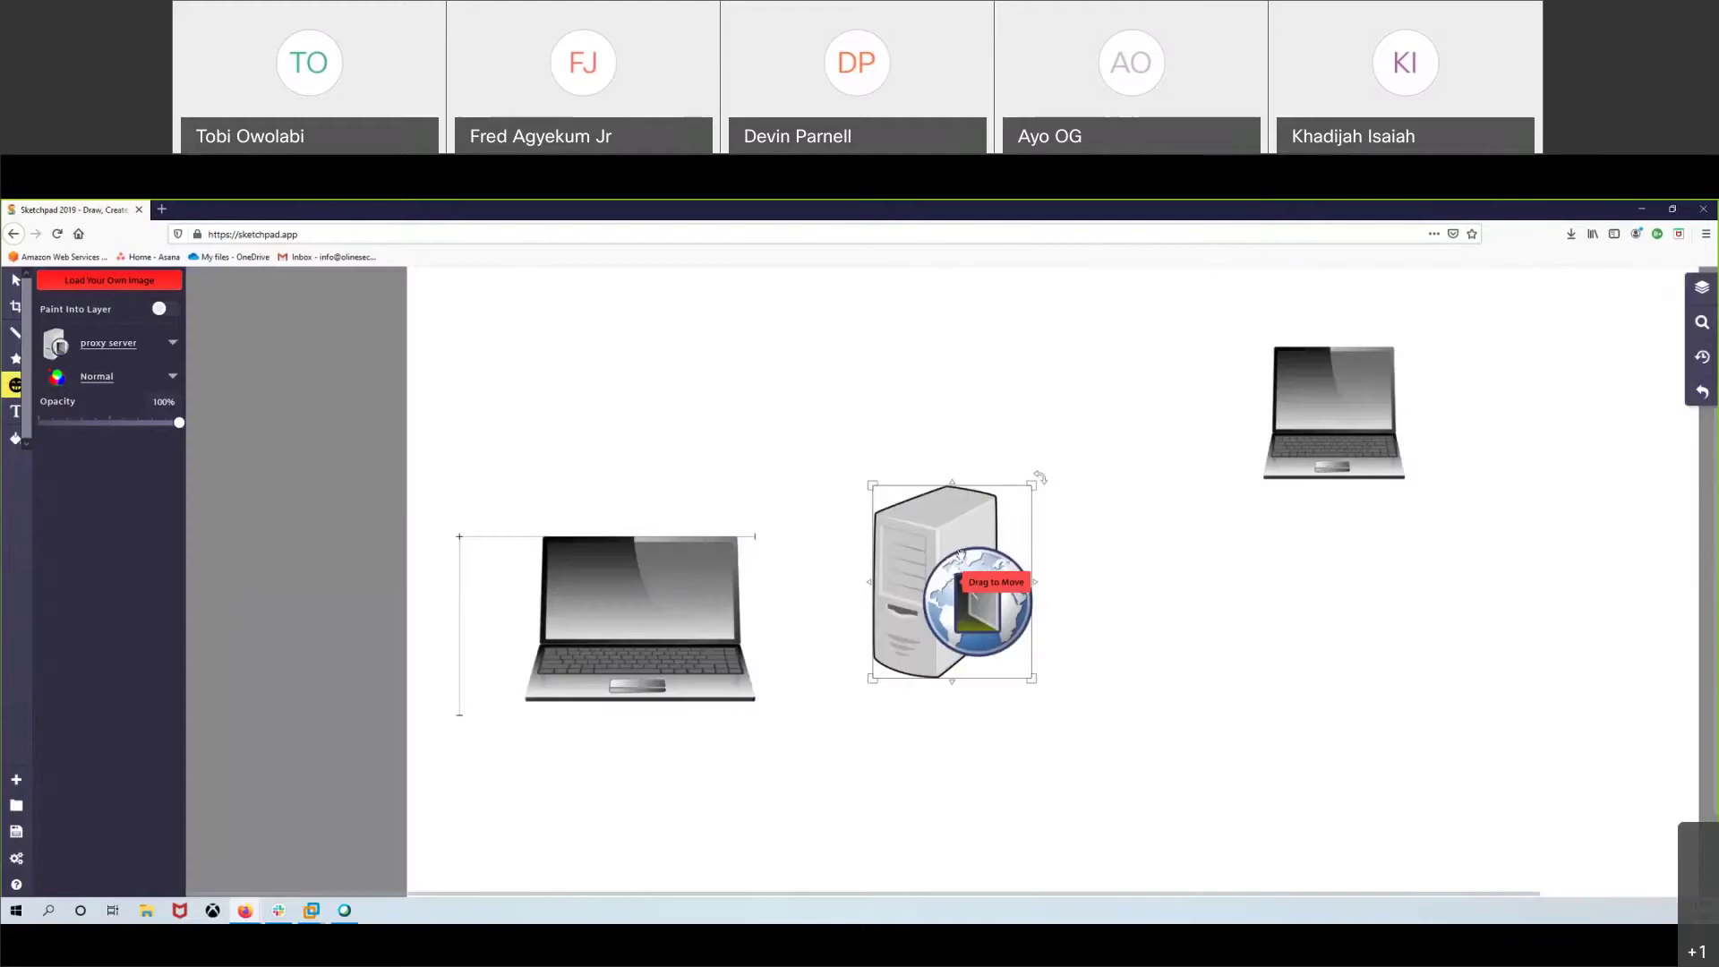
- Move the proxy server to the right and resize it, then paste and enlarge the tunnel image
left_click_drag(953, 586, 1504, 622)
left_click_drag(1584, 524, 1597, 568)
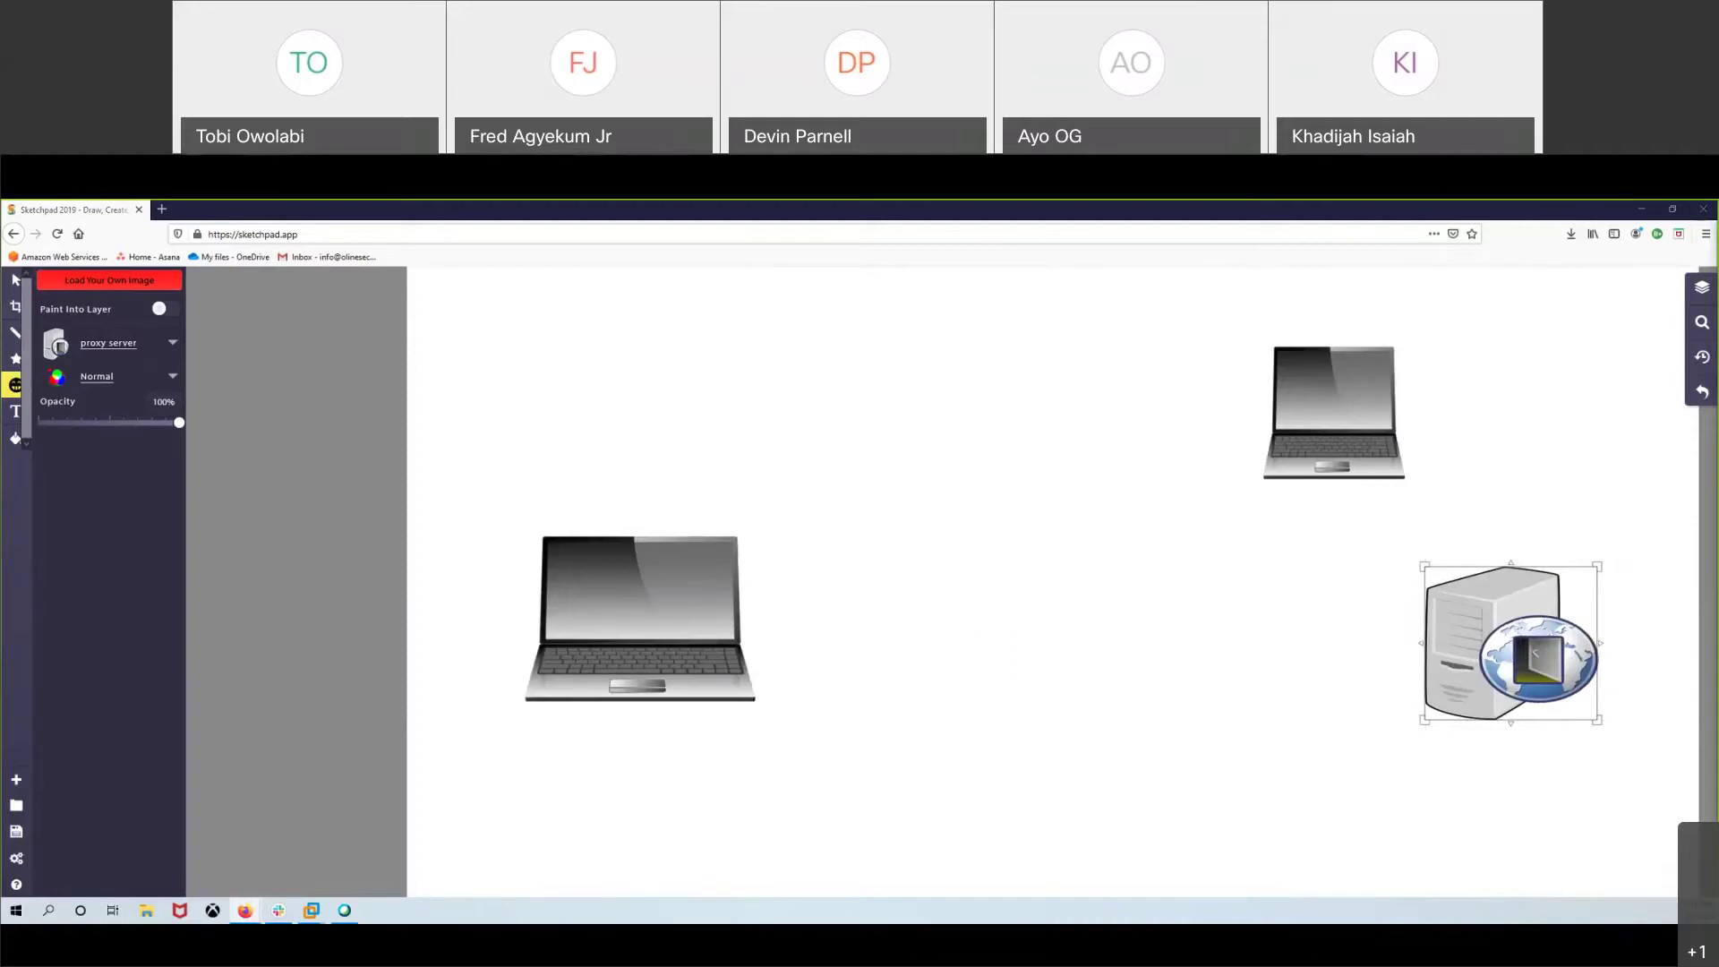
left_click(16, 280)
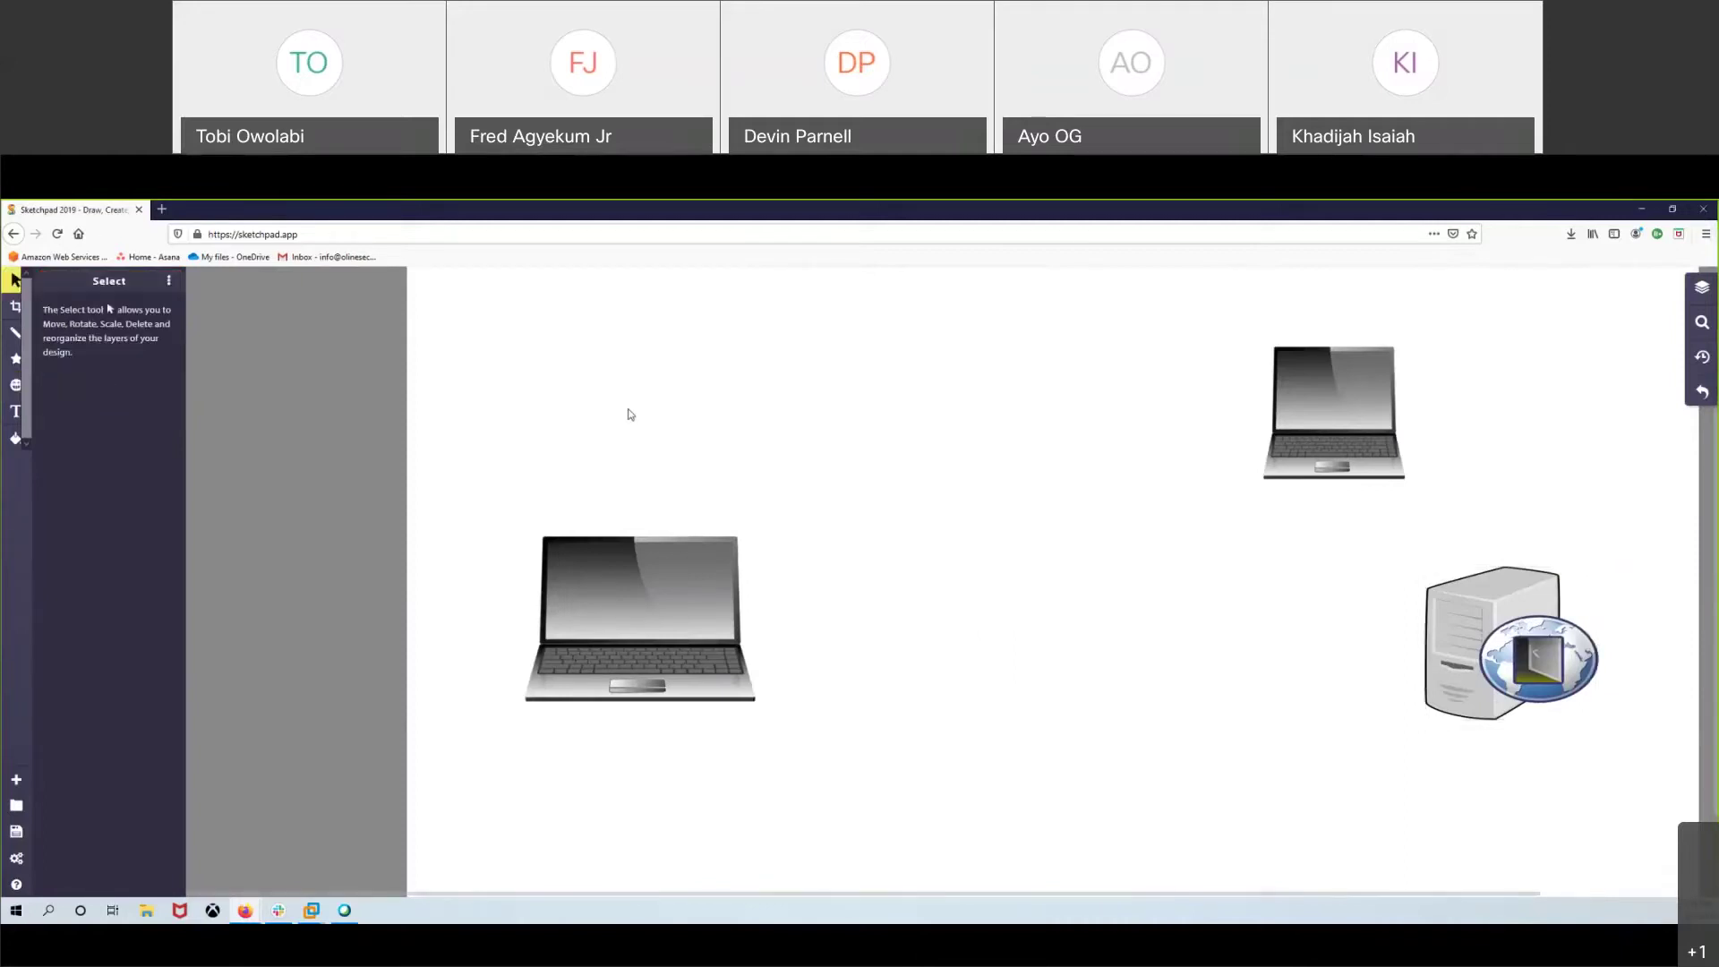
key("ctrl+v")
left_click_drag(1005, 529, 1126, 484)
left_click_drag(906, 480, 932, 511)
- Delete the small top-right laptop and line up the laptop, tunnel and server in a row
left_click(1342, 409)
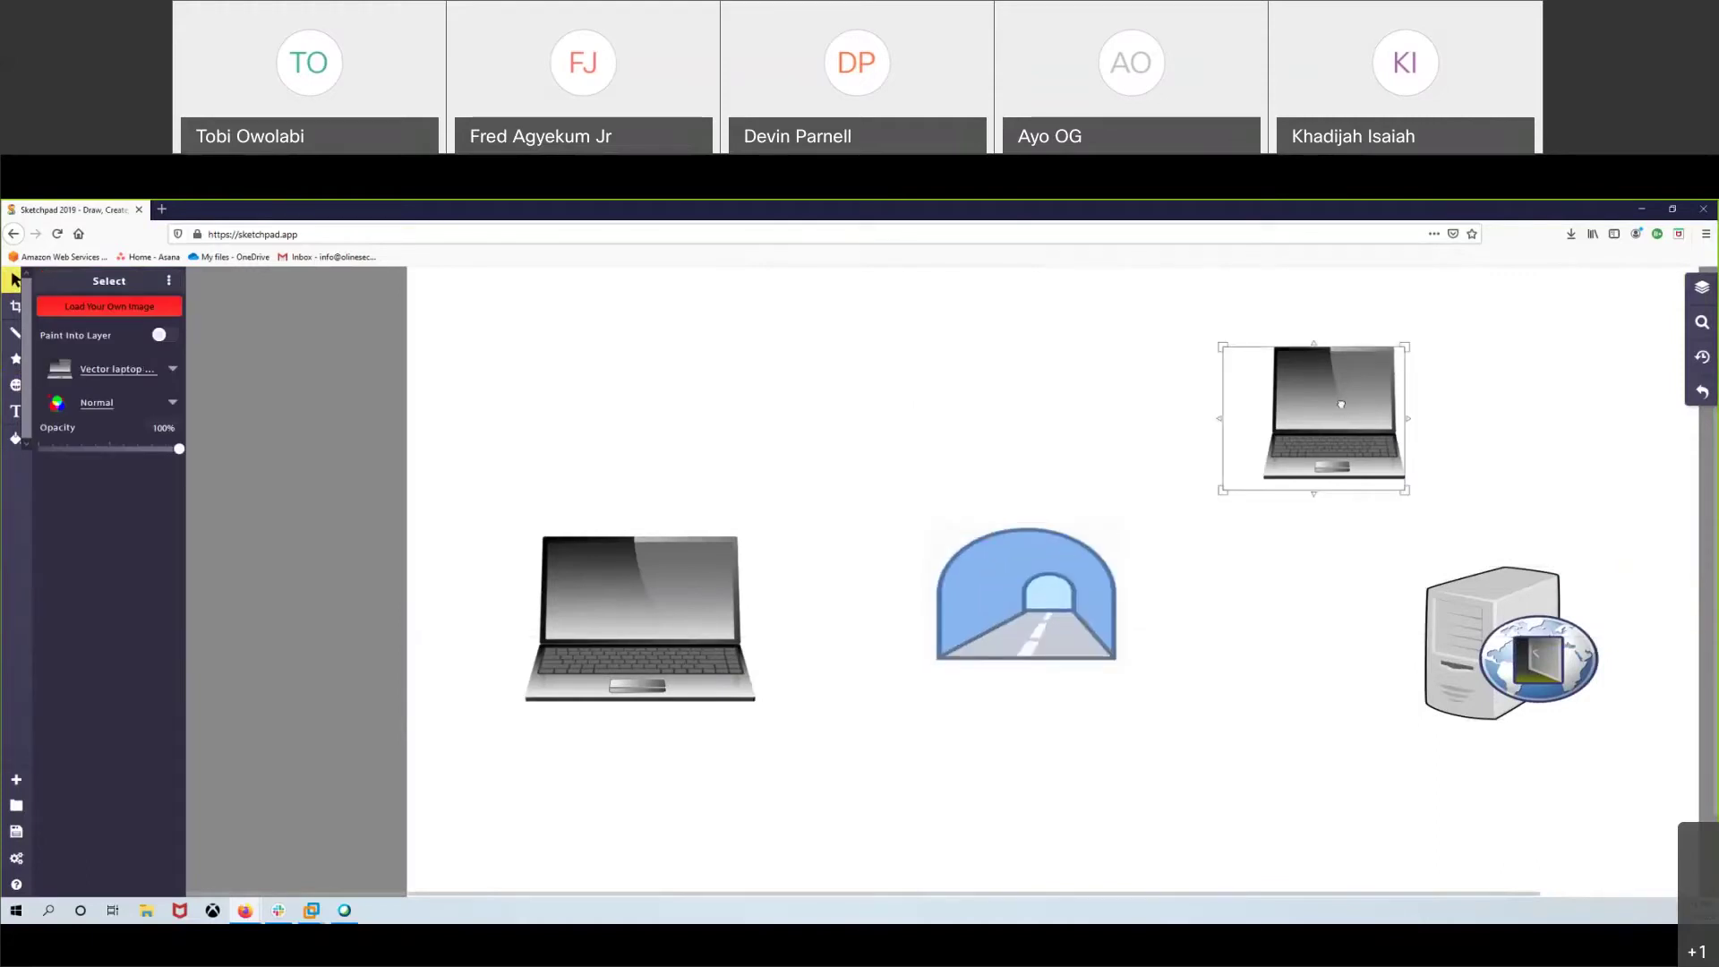
key("Delete")
left_click_drag(1467, 638, 1436, 596)
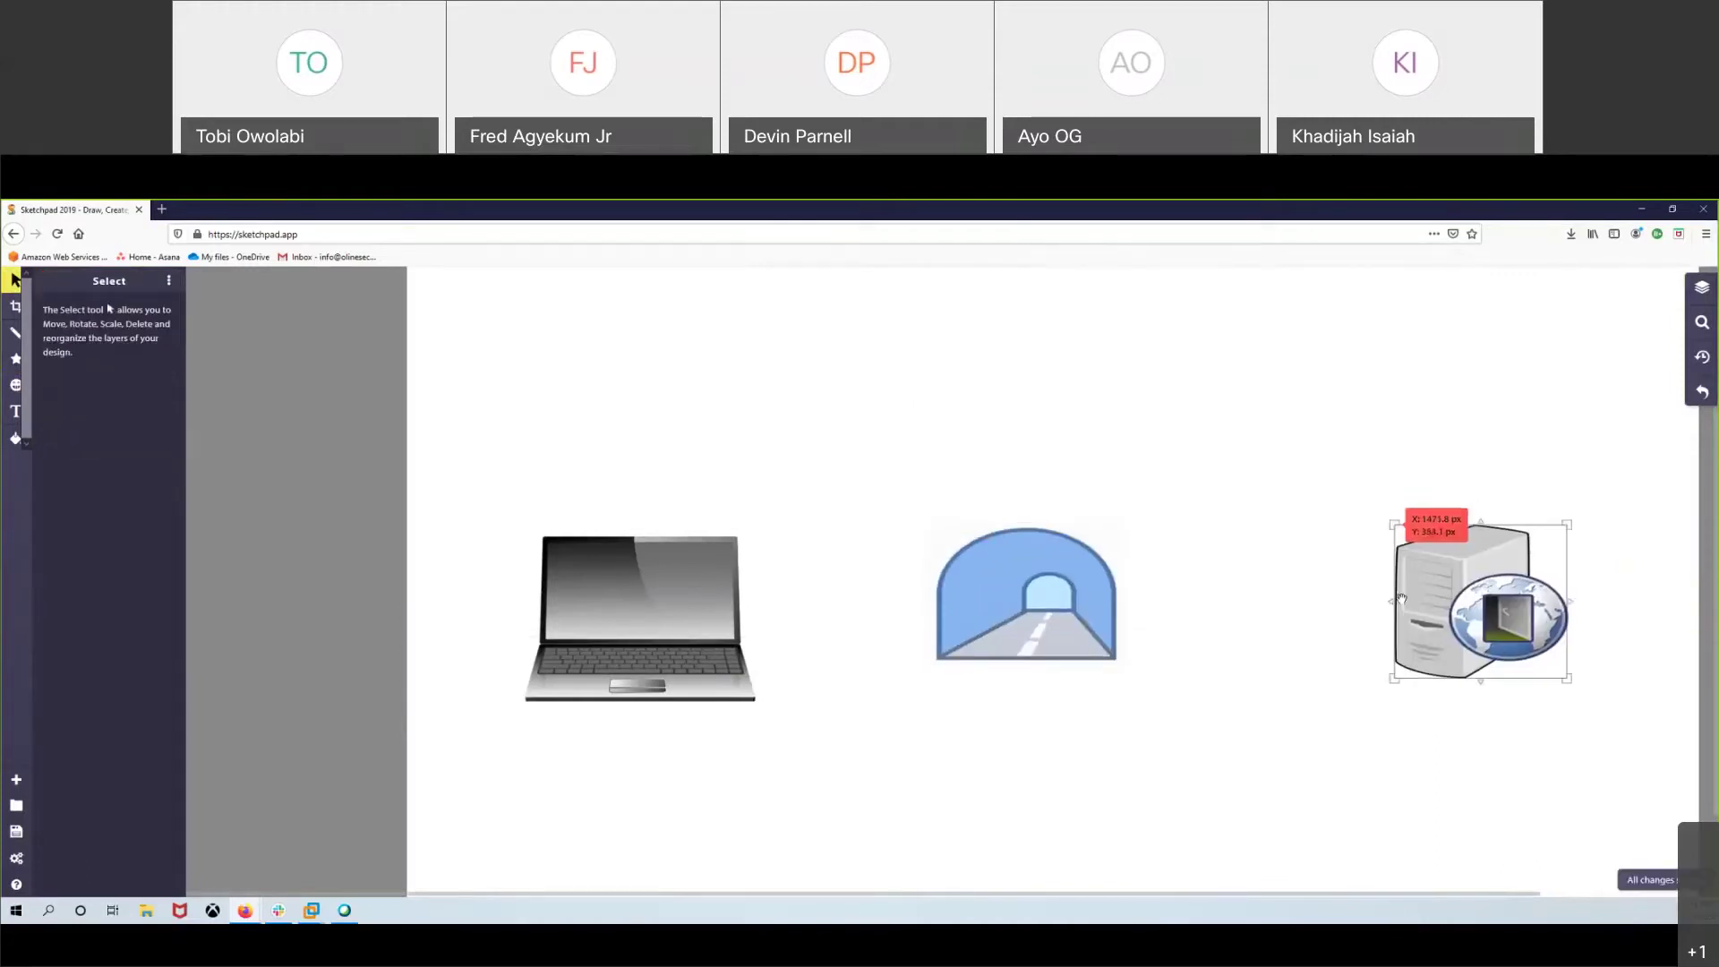
mouse_move(1026, 594)
left_mouse_down()
mouse_move(1076, 594)
mouse_move(1057, 594)
left_mouse_up()
left_click_drag(743, 621, 752, 603)
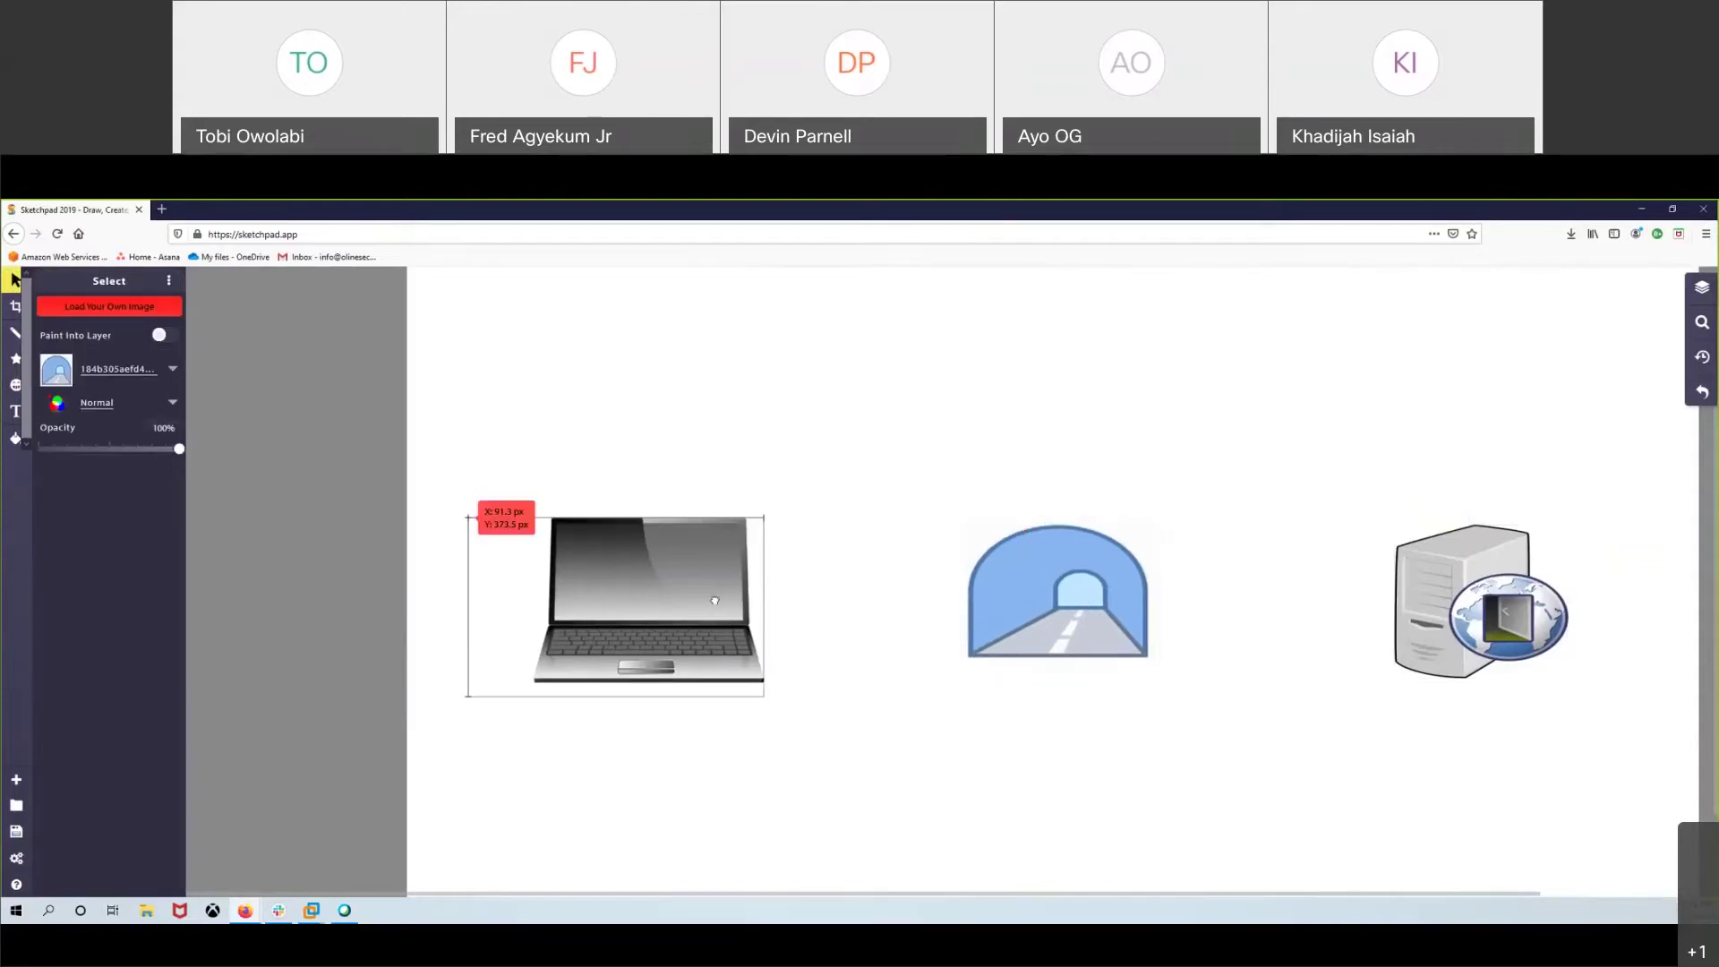
left_click_drag(1140, 621, 1128, 621)
left_click_drag(1477, 609, 1444, 608)
left_click(573, 598)
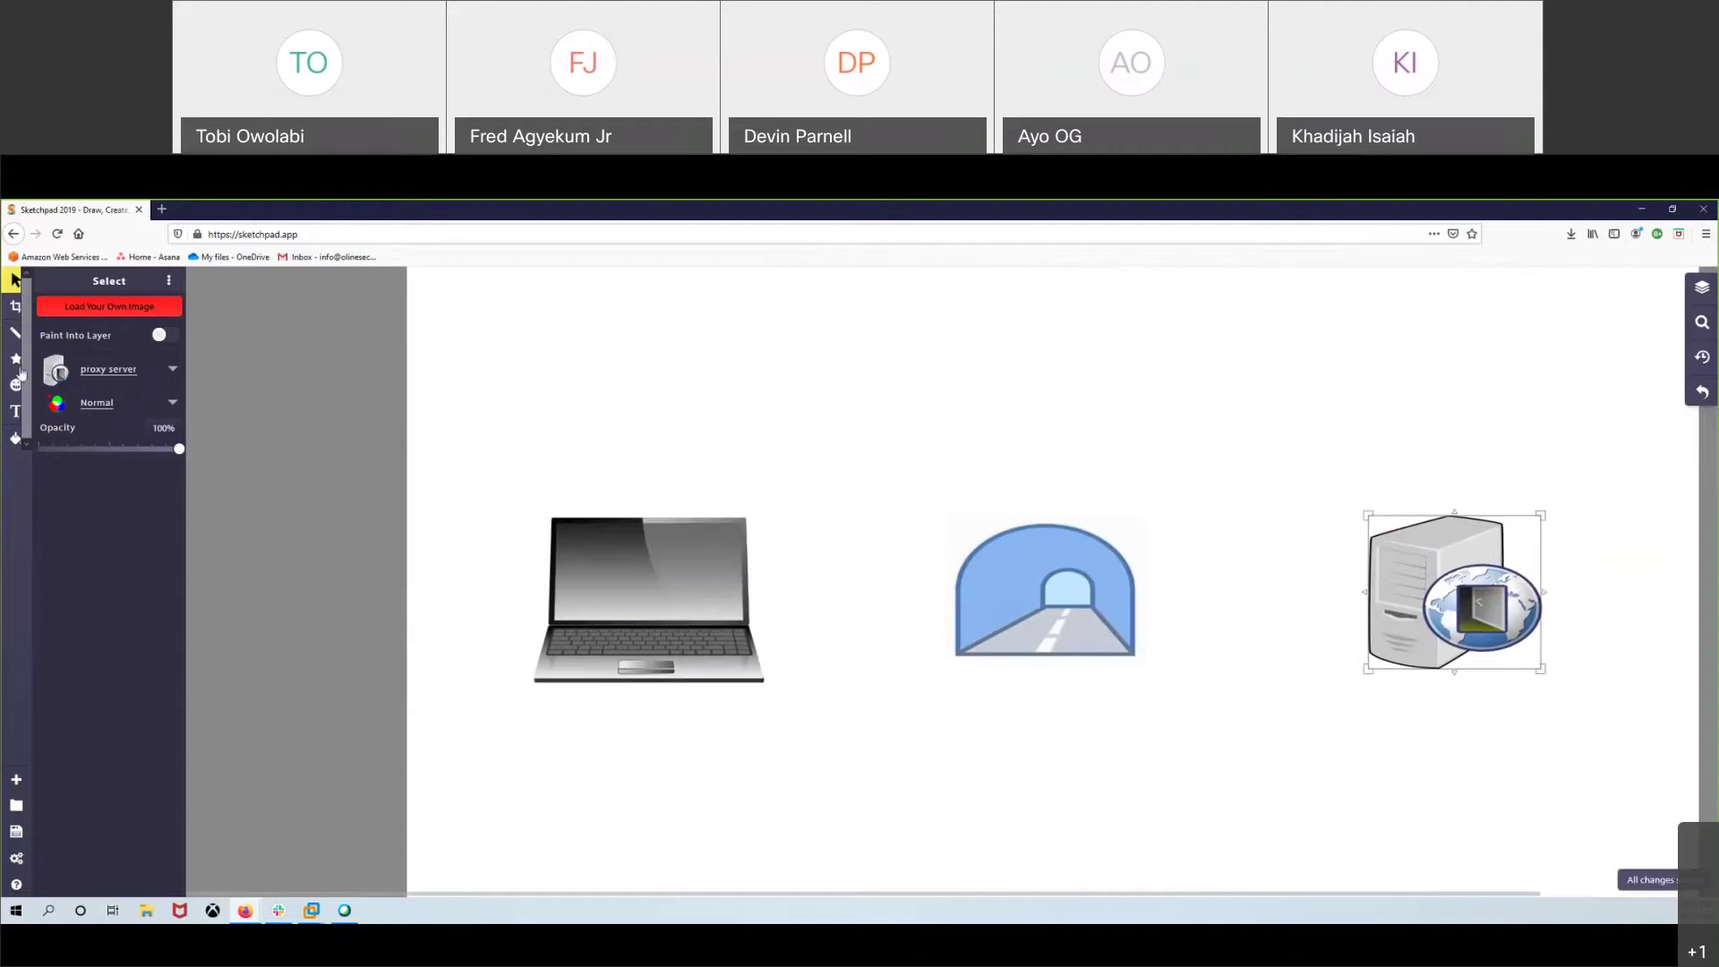
- Add text labels 'YOU' below the laptop, 'Tunnel' below the tunnel, and 'Webserver' near the server
left_click(17, 412)
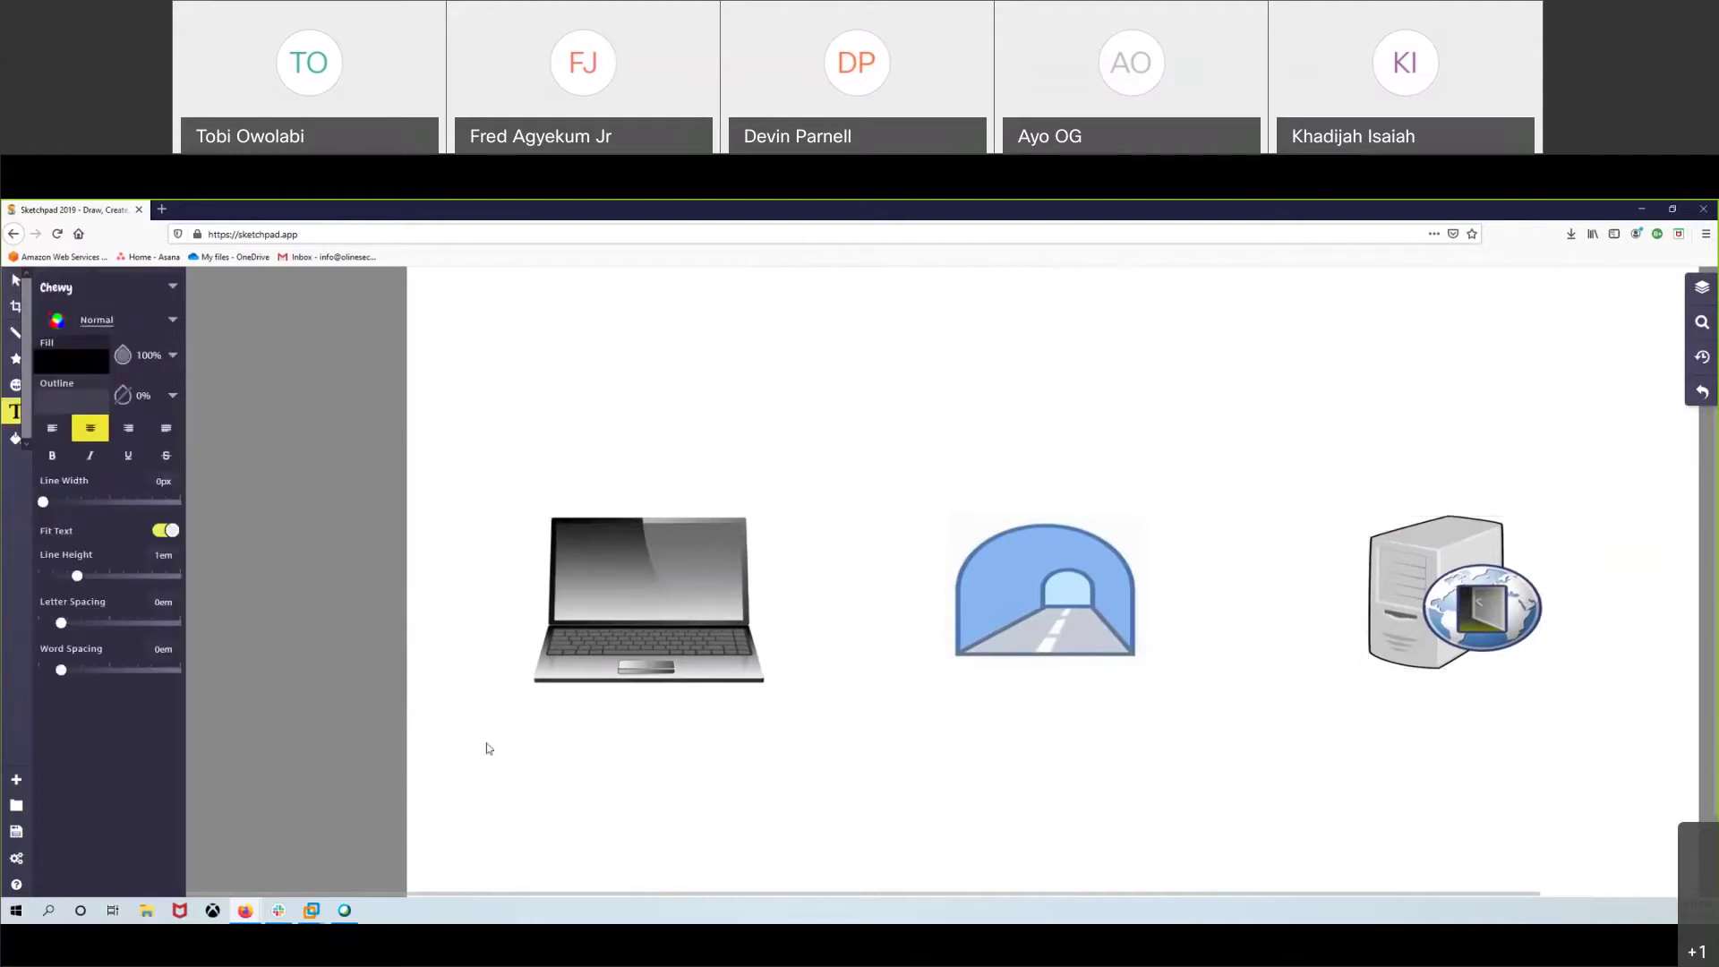
left_click(483, 748)
type("YOU")
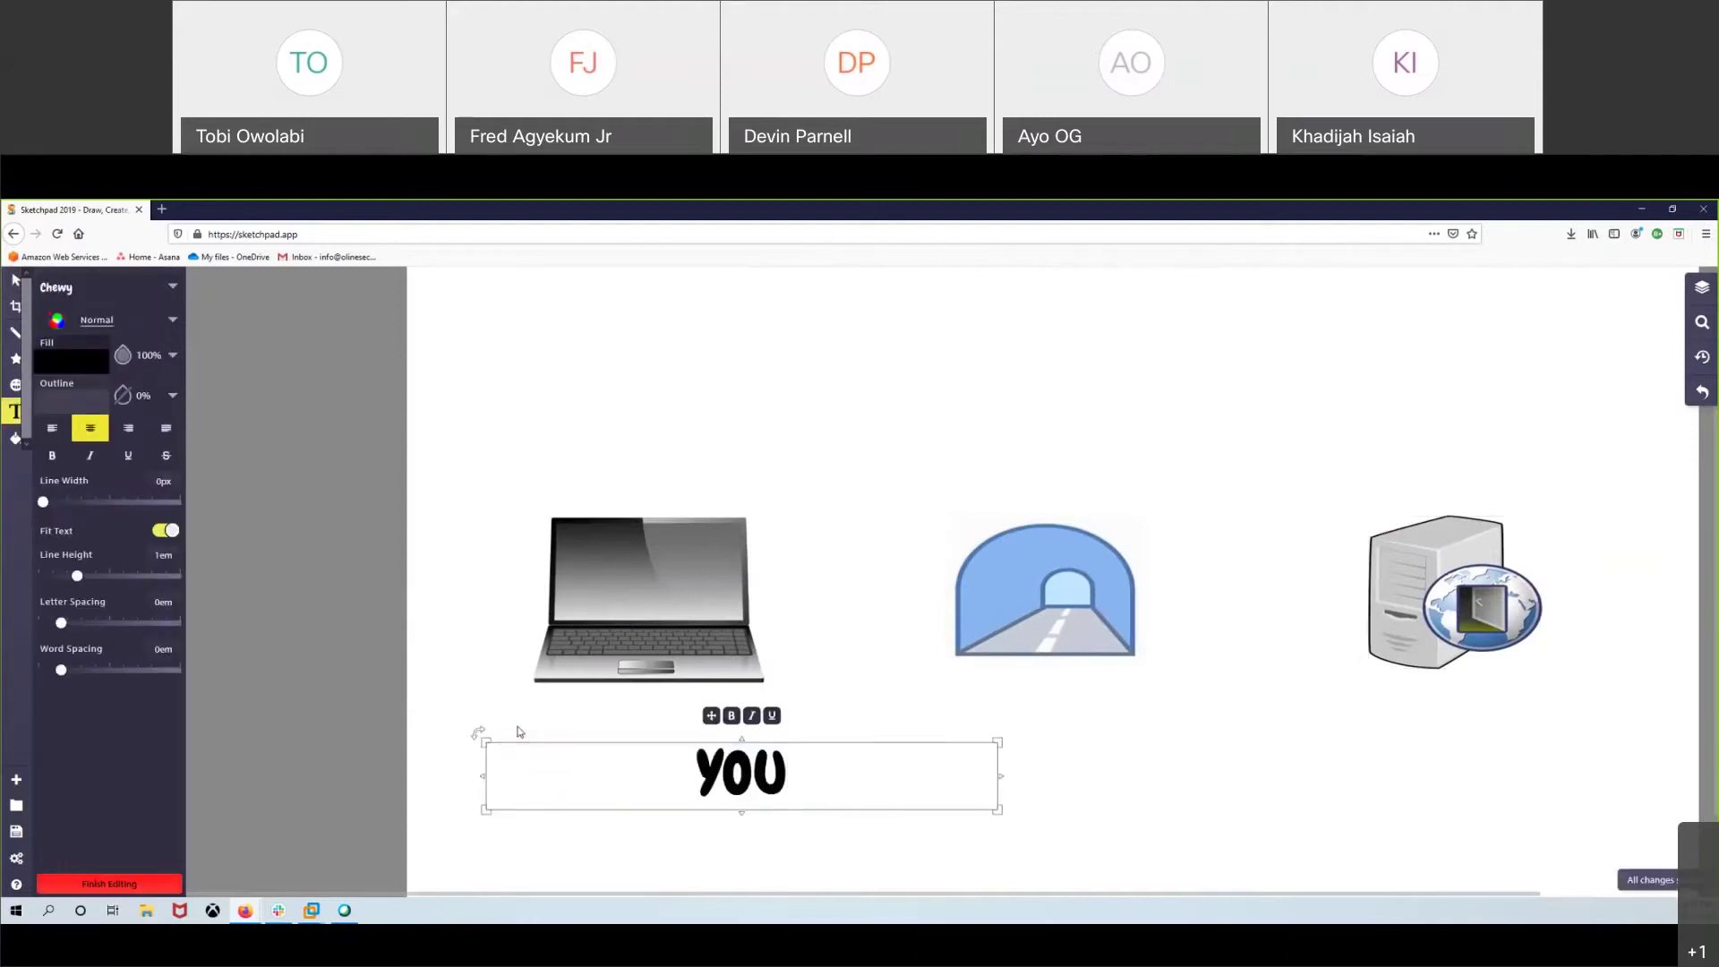
left_click(951, 694)
left_click(1023, 688)
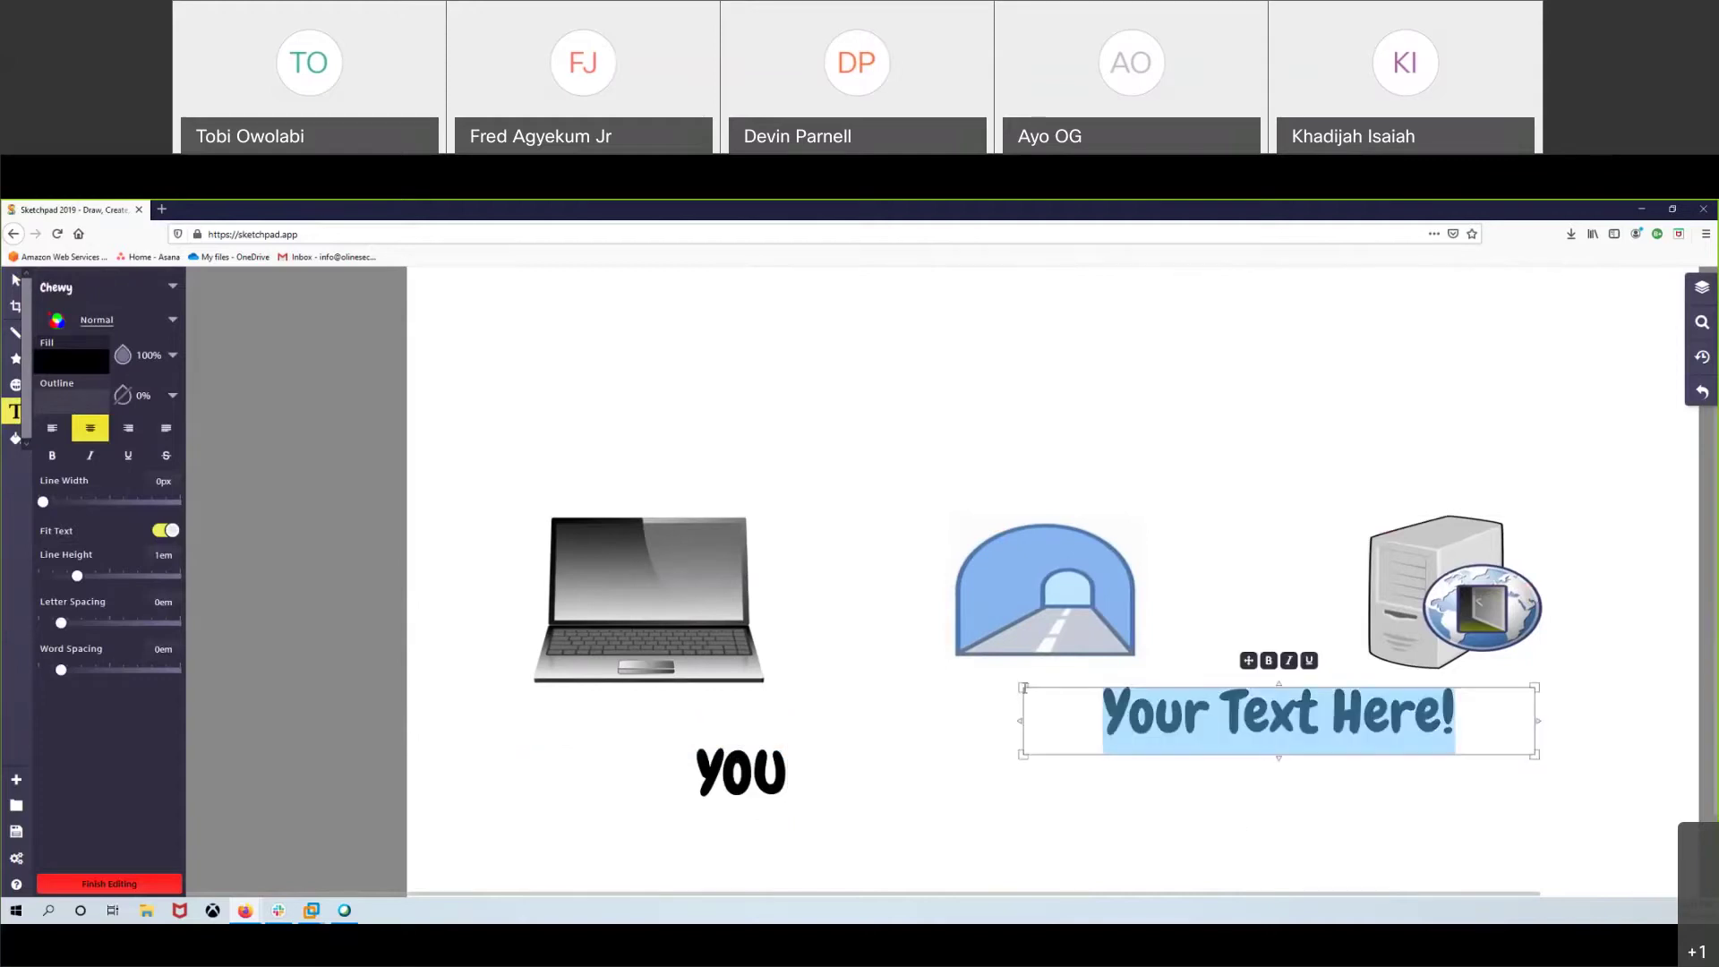
type("Tunnel")
left_click(1163, 422)
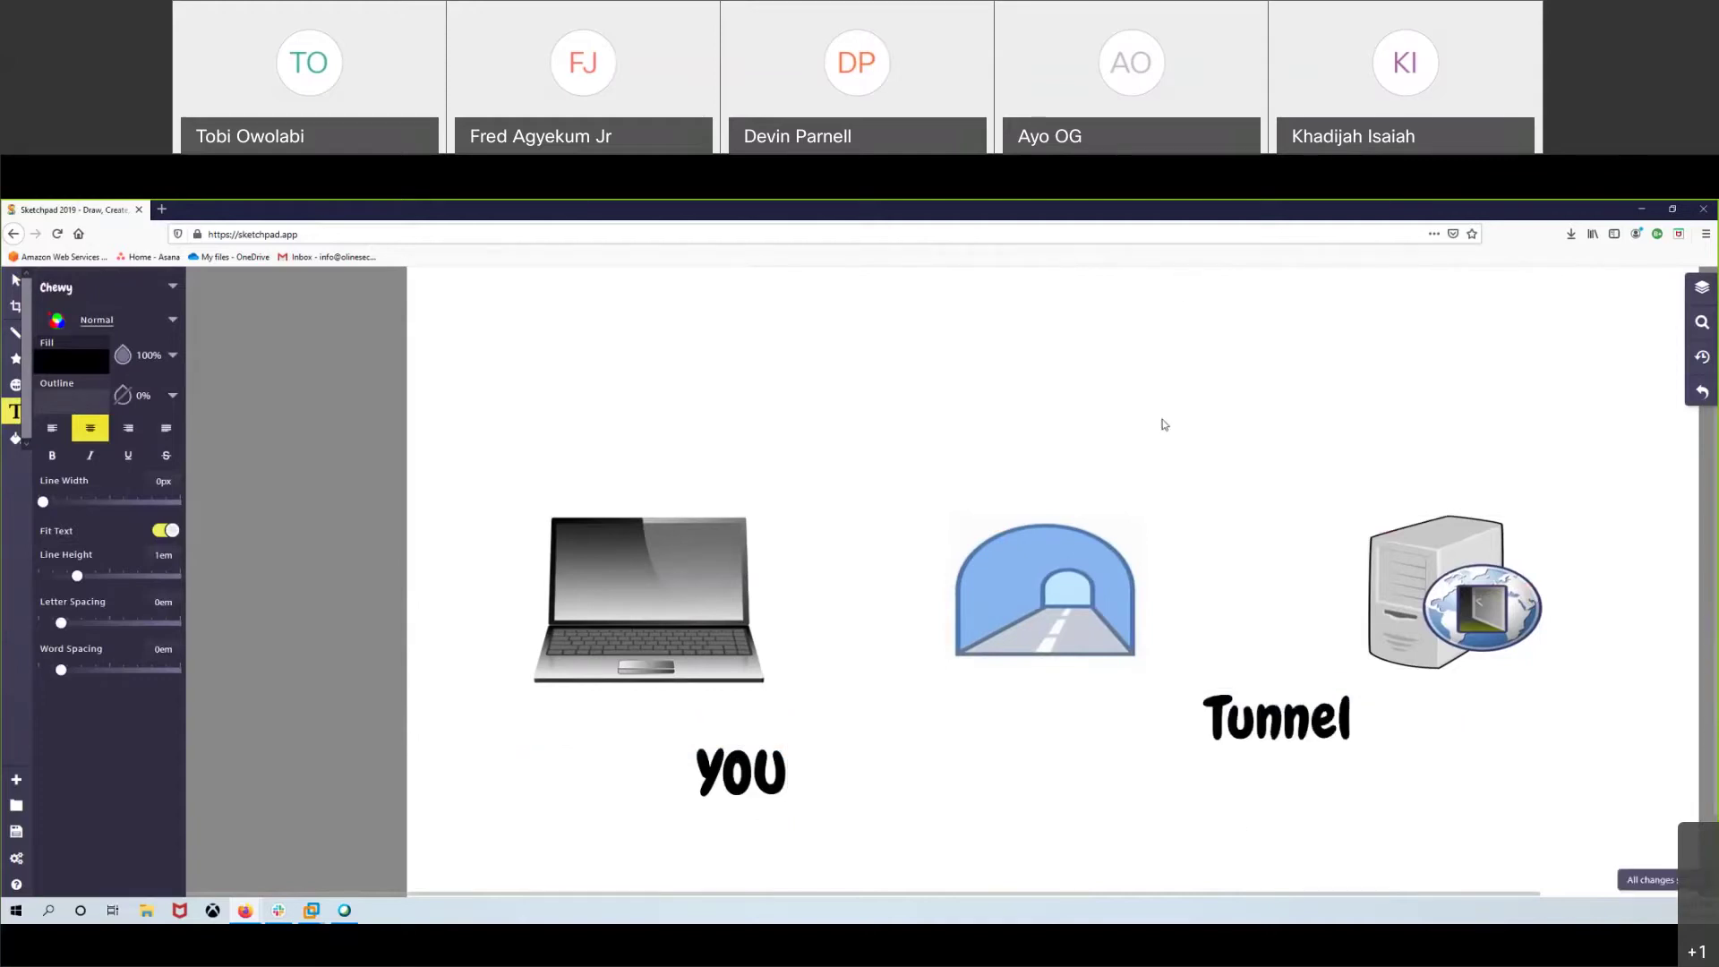
left_click(1169, 416)
type("Webserver")
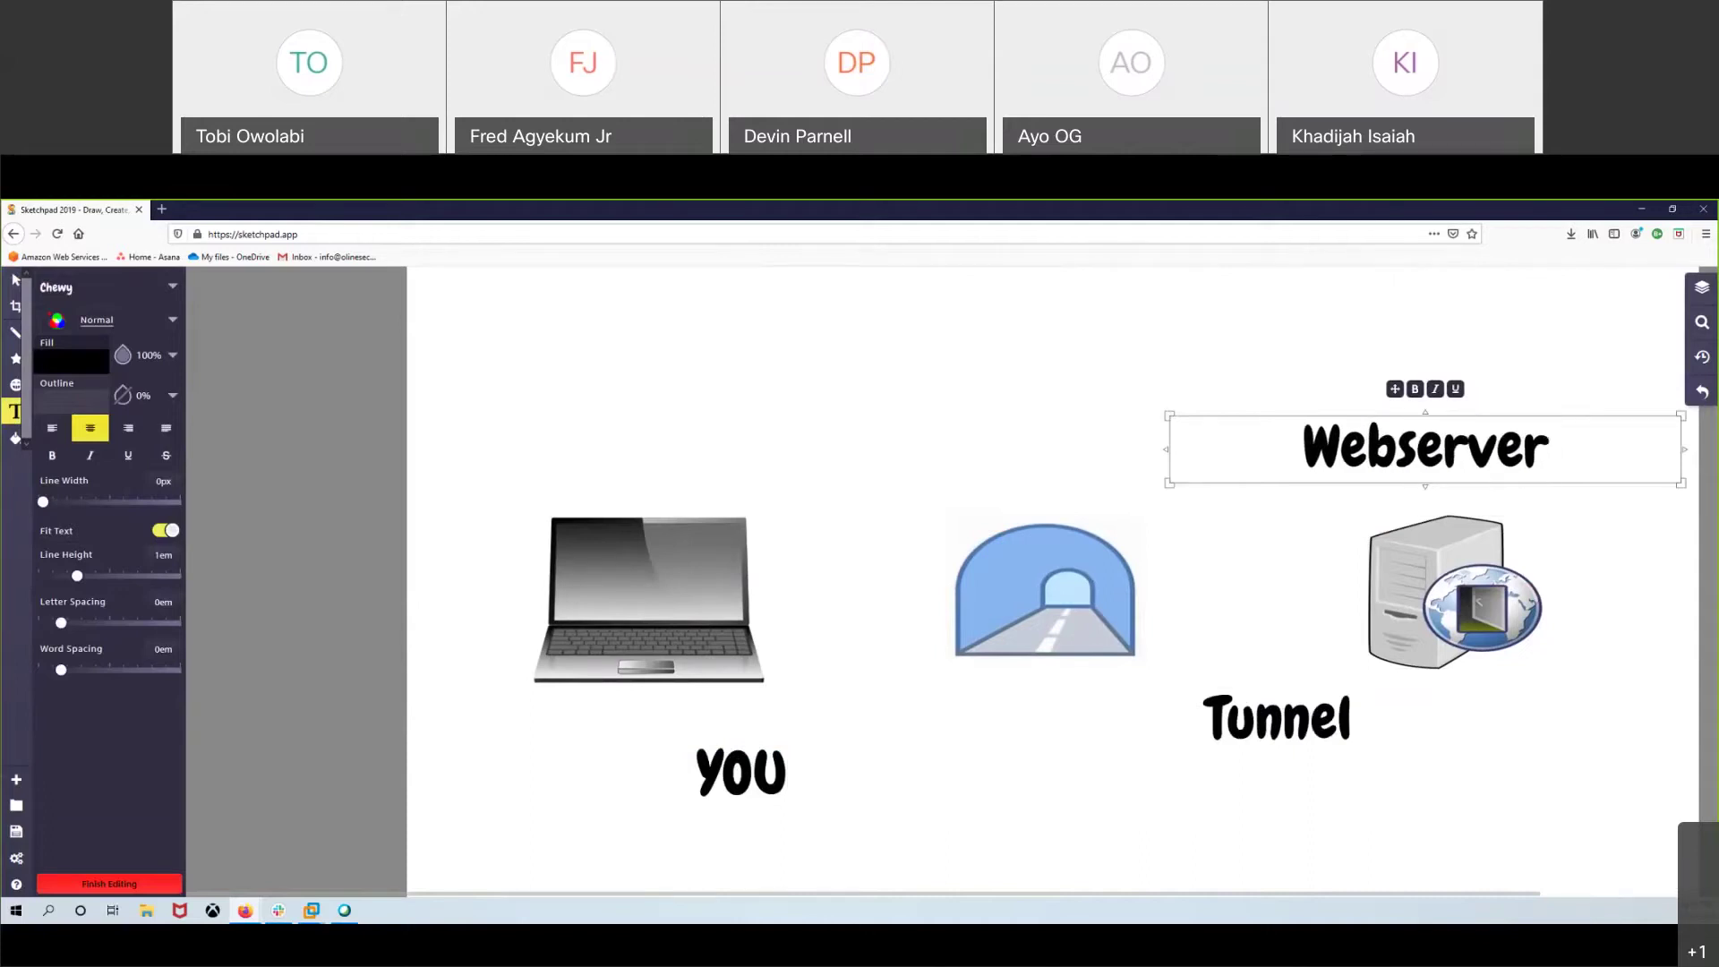
- Narrow the YOU and Tunnel text boxes and center them under the laptop and tunnel
left_click(15, 280)
left_click(660, 772)
left_click_drag(660, 772, 556, 739)
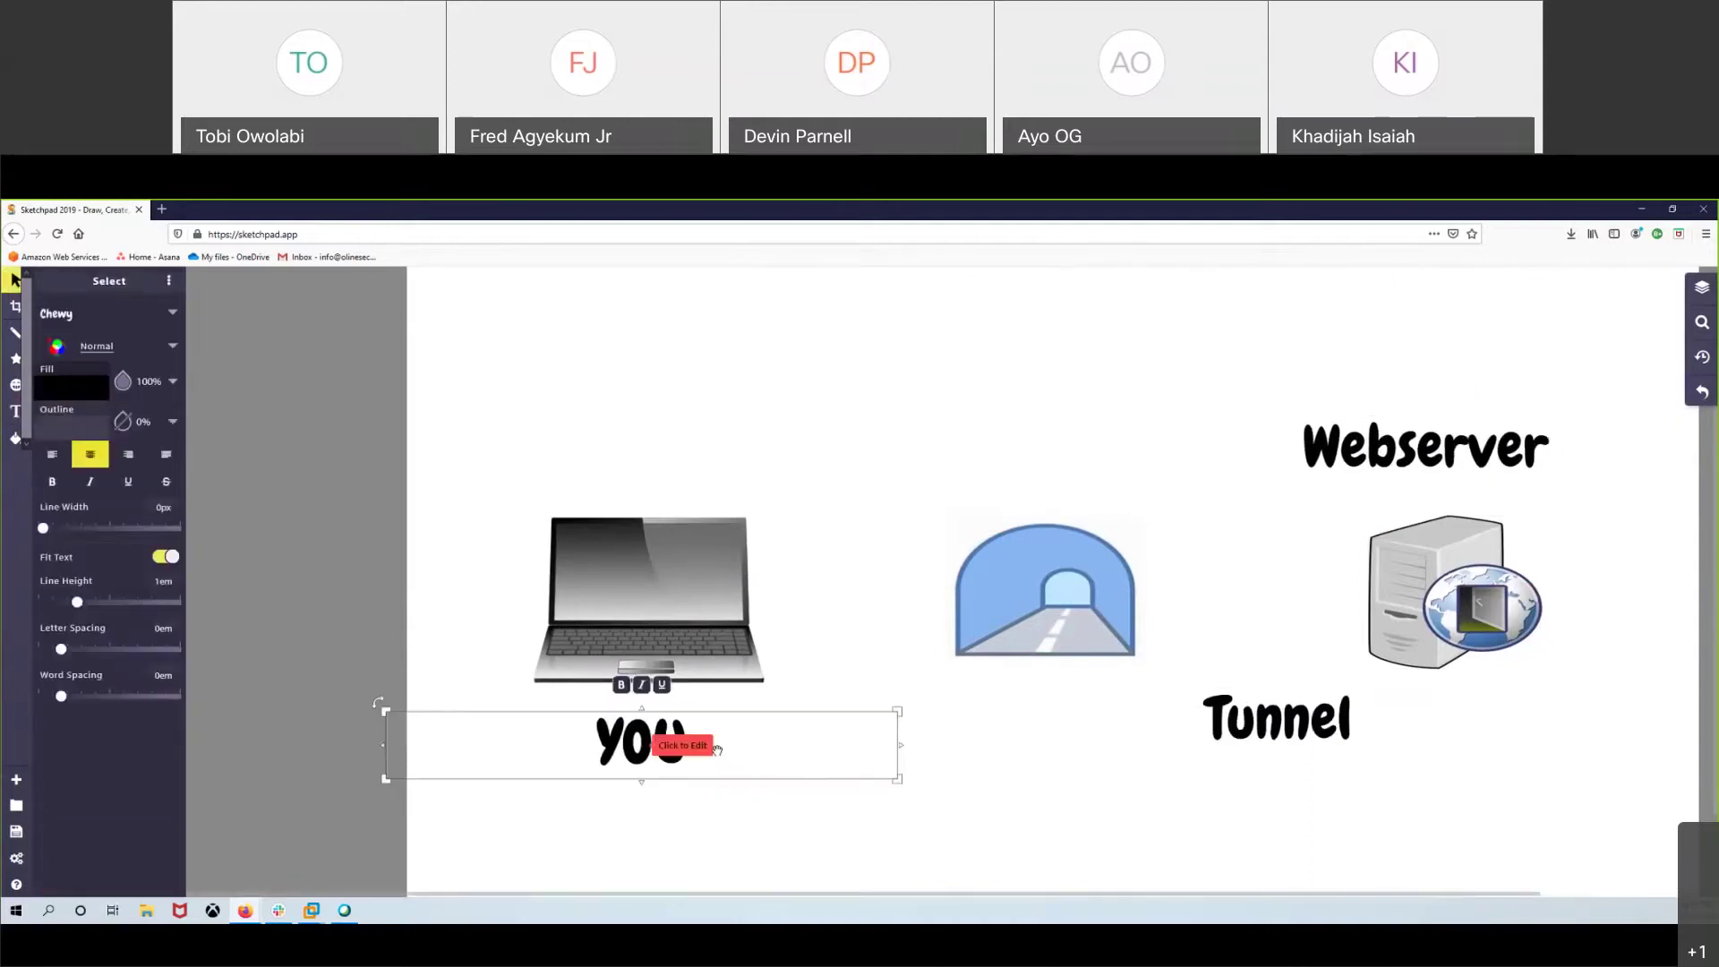
left_click_drag(1257, 725, 1049, 725)
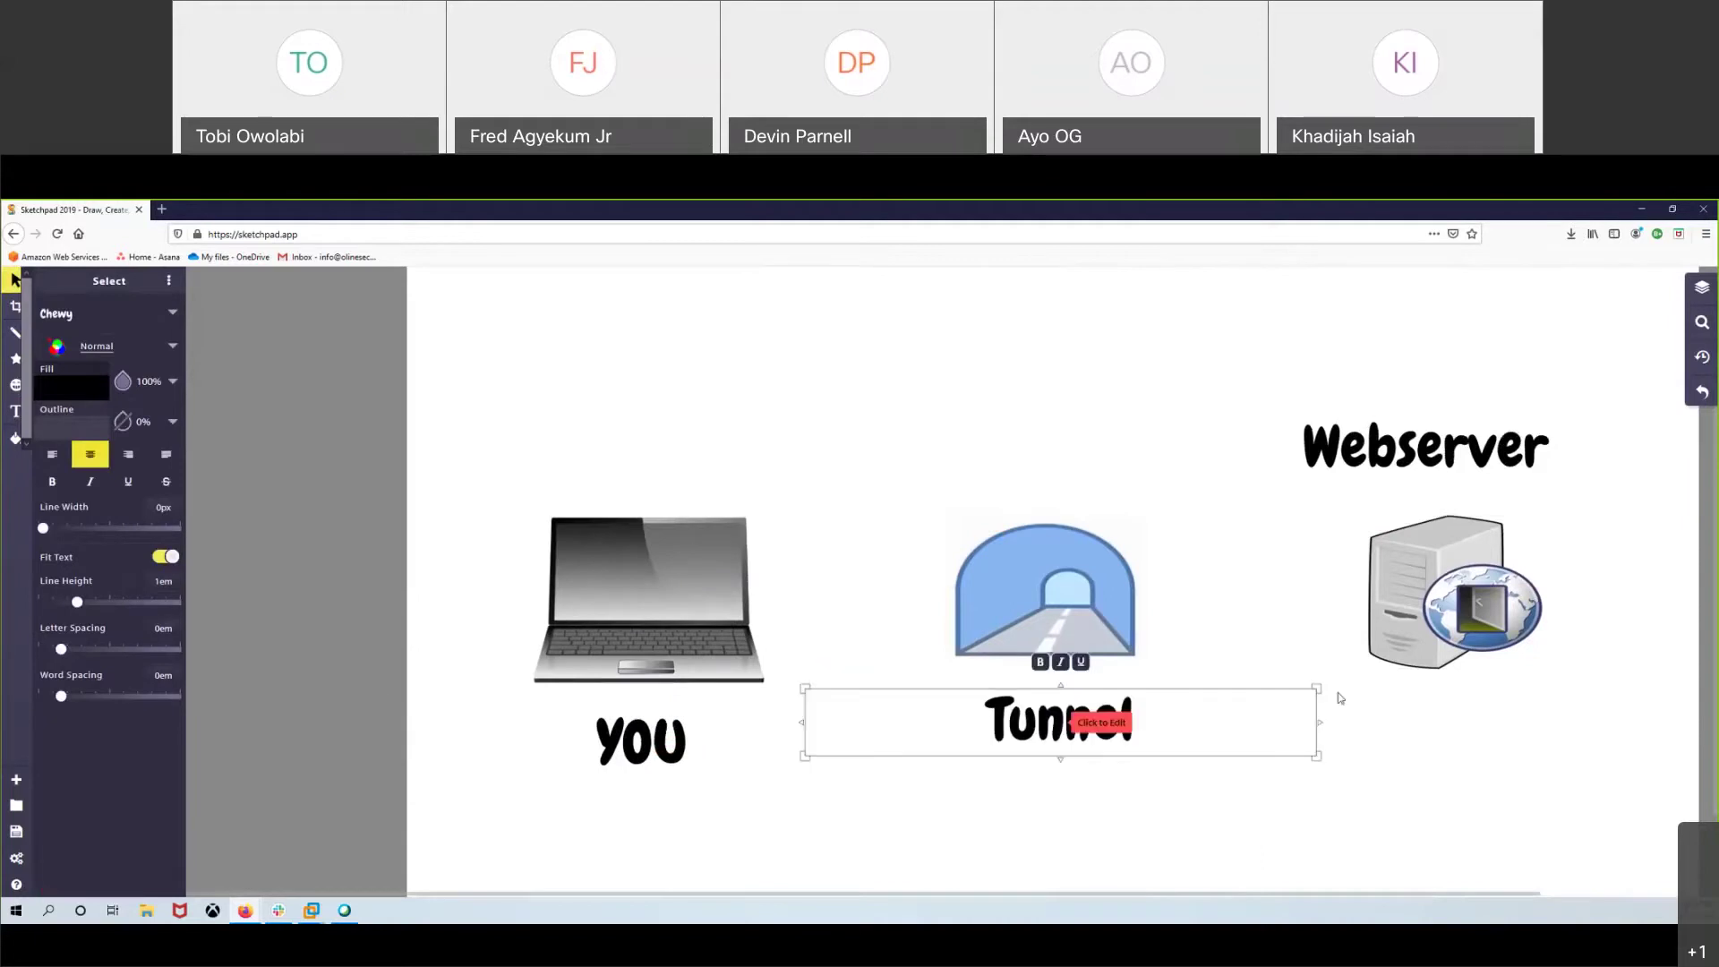
left_click_drag(1318, 689, 1006, 707)
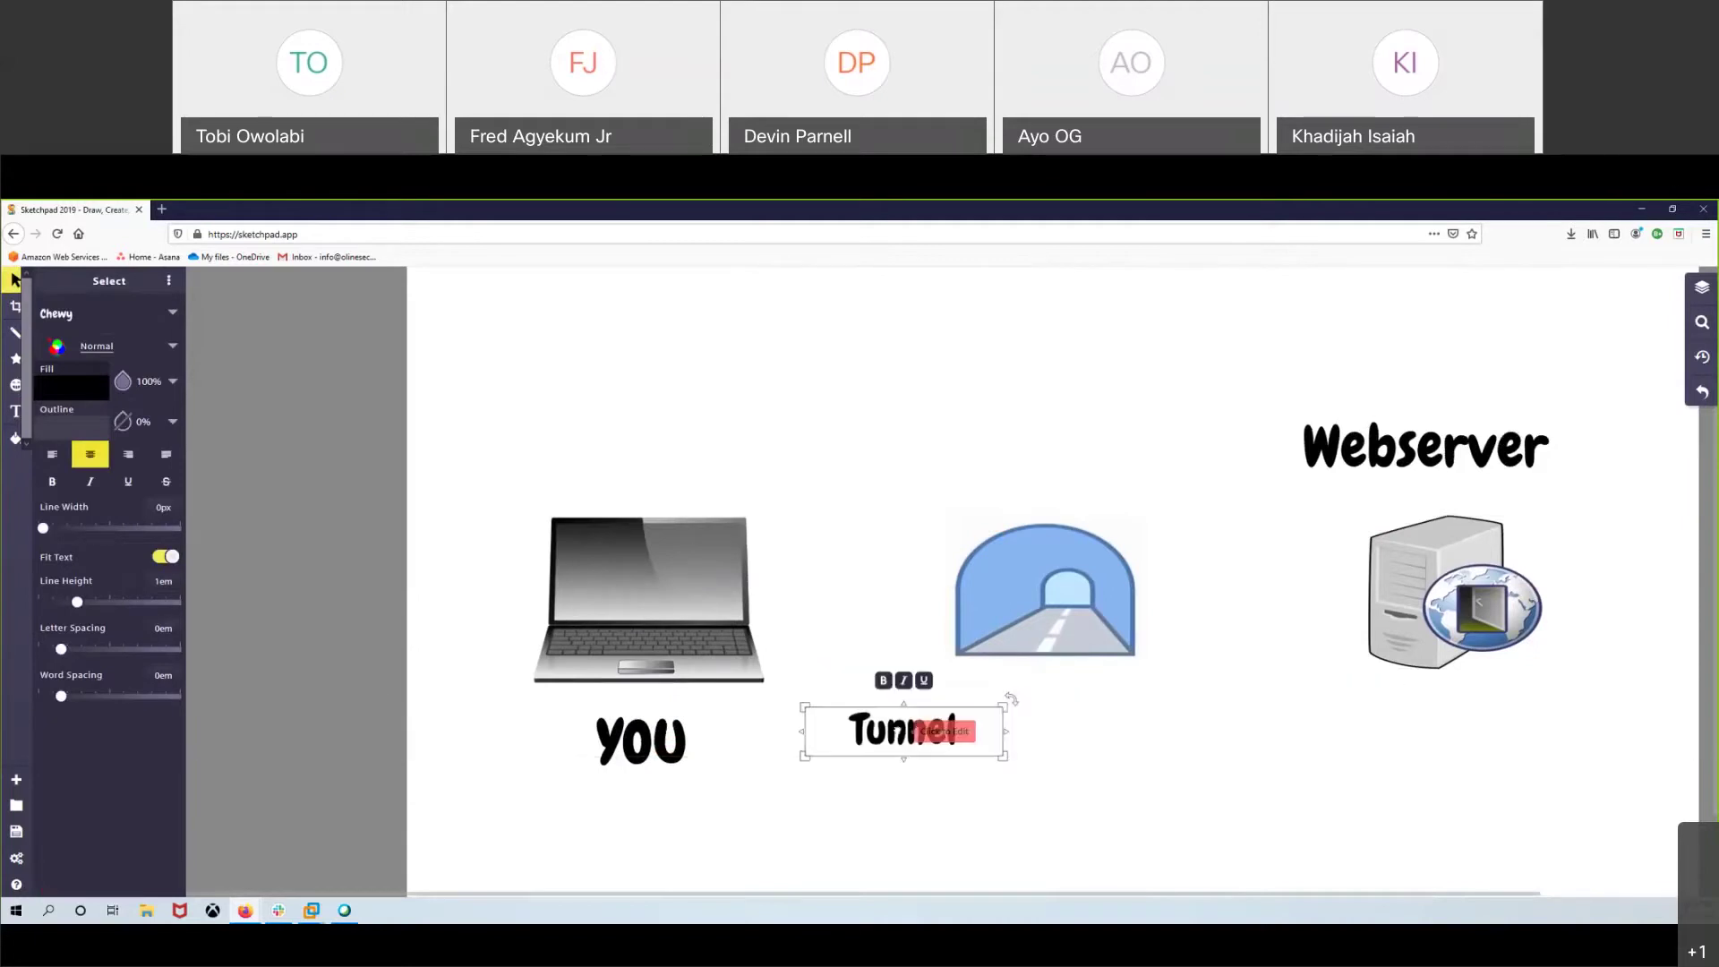
left_click_drag(904, 729, 1052, 696)
left_click_drag(600, 734, 594, 707)
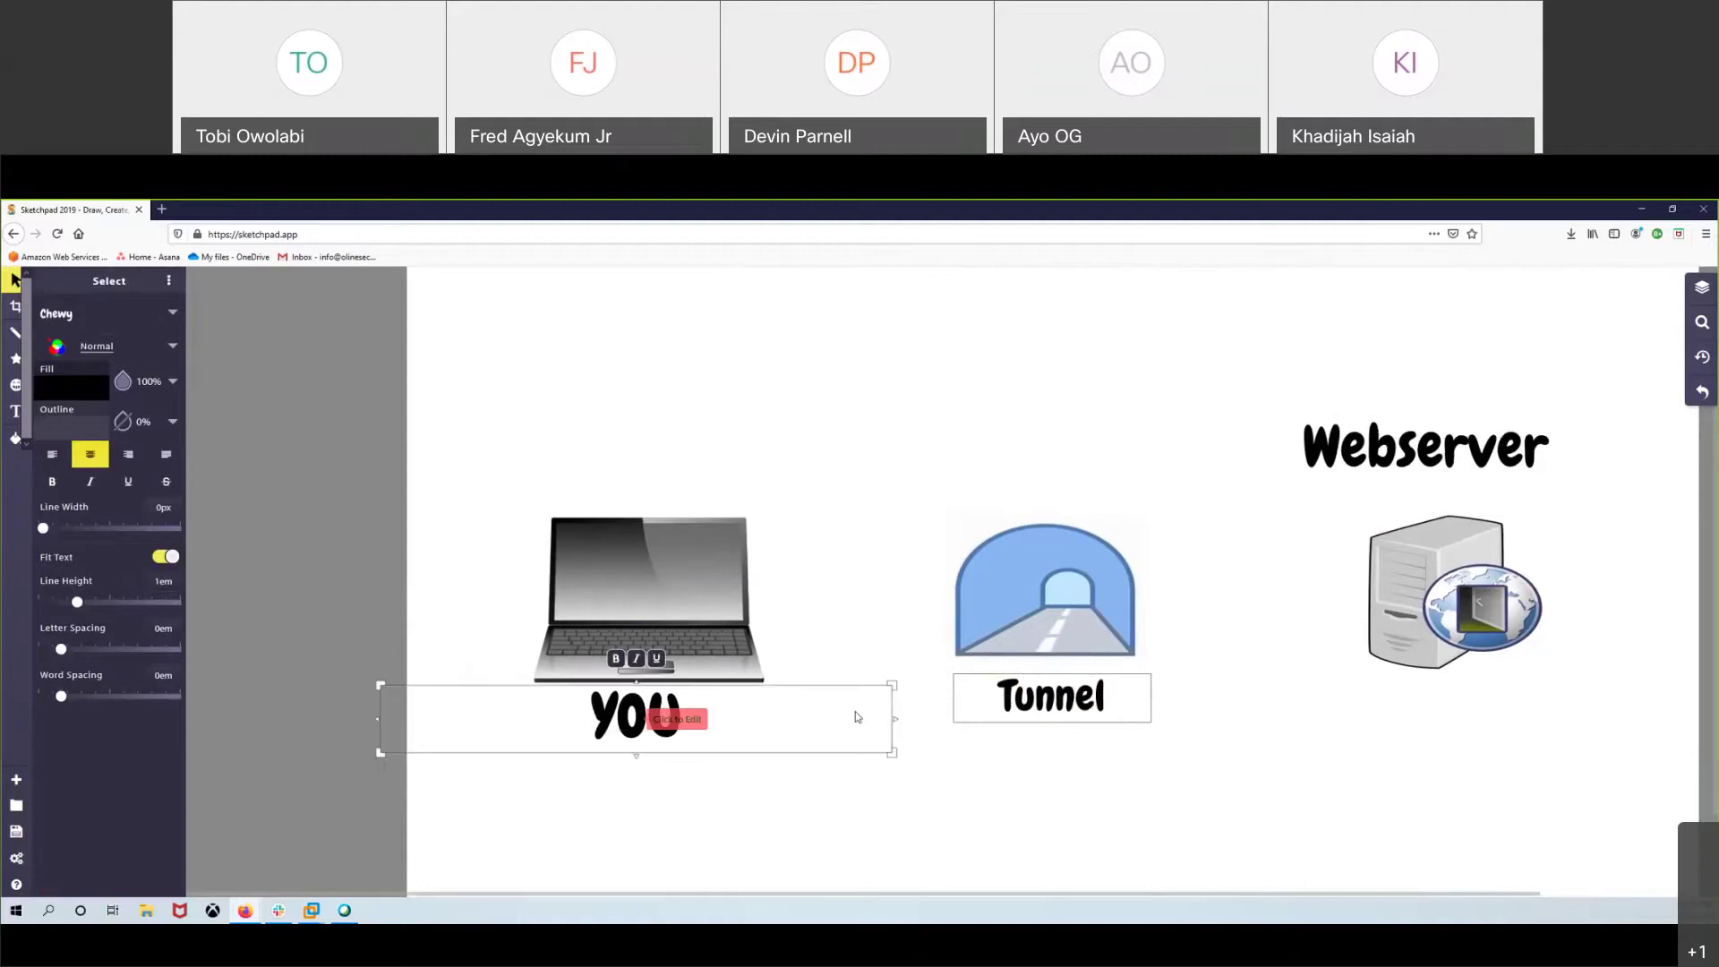
left_click_drag(893, 686, 665, 685)
left_click_drag(560, 705, 681, 711)
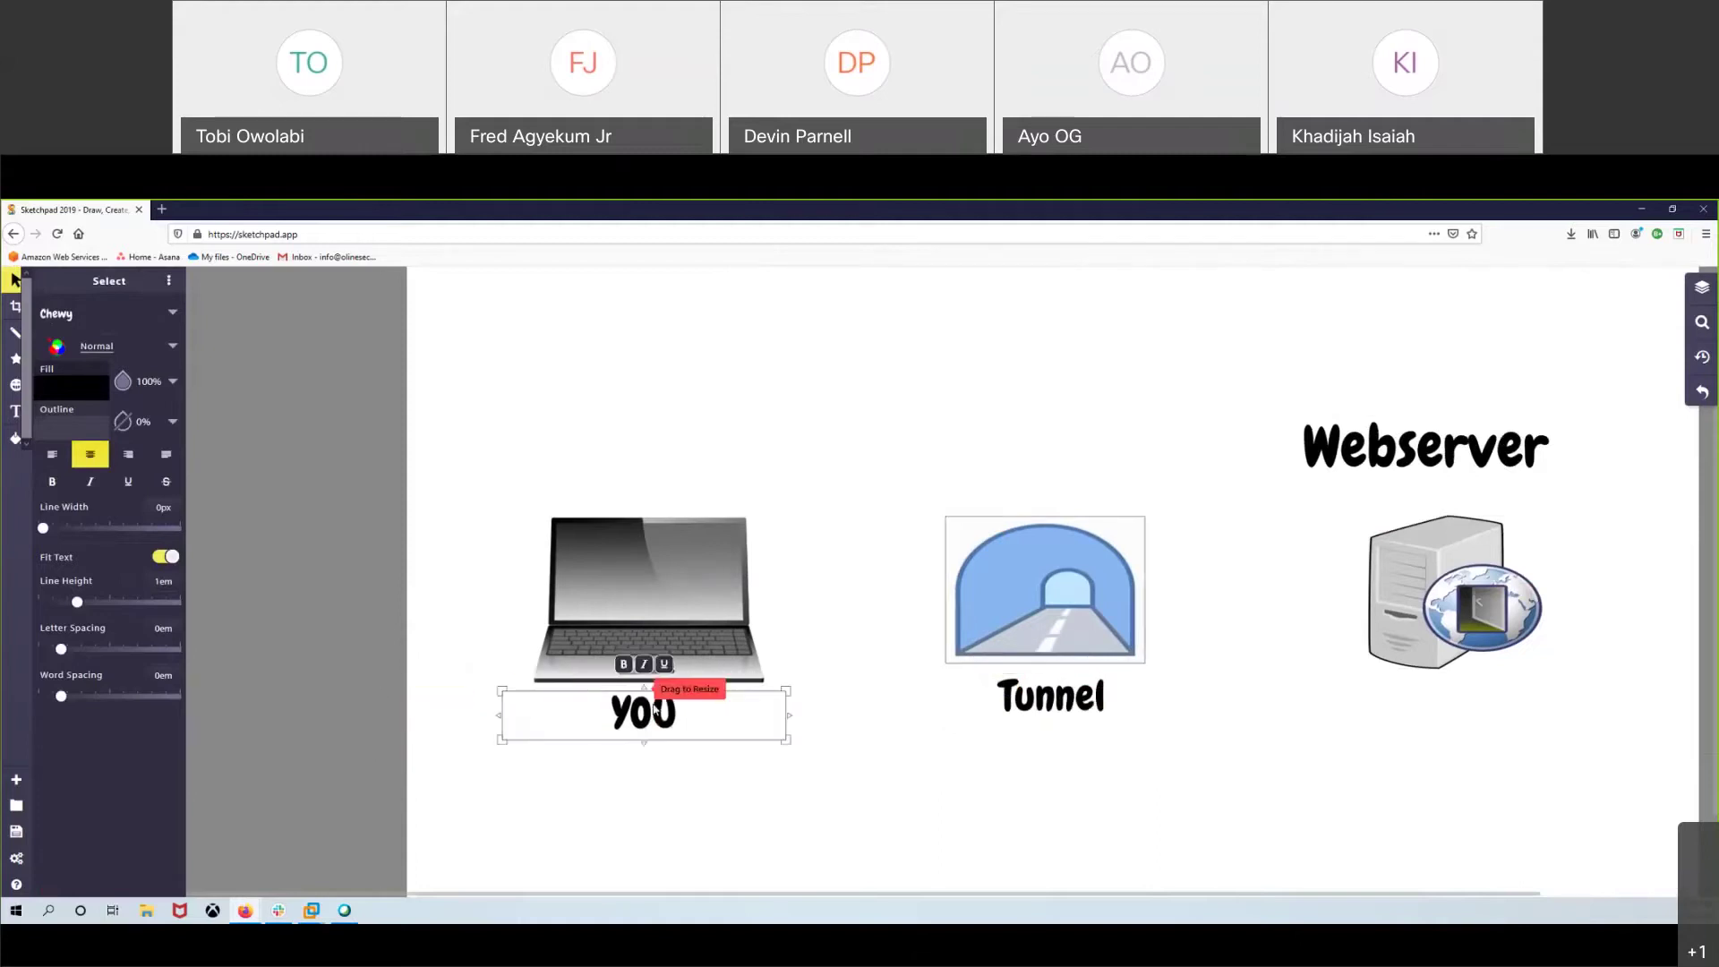
- Narrow the Webserver label and tuck it just beneath the server image
left_click_drag(1492, 486, 1528, 733)
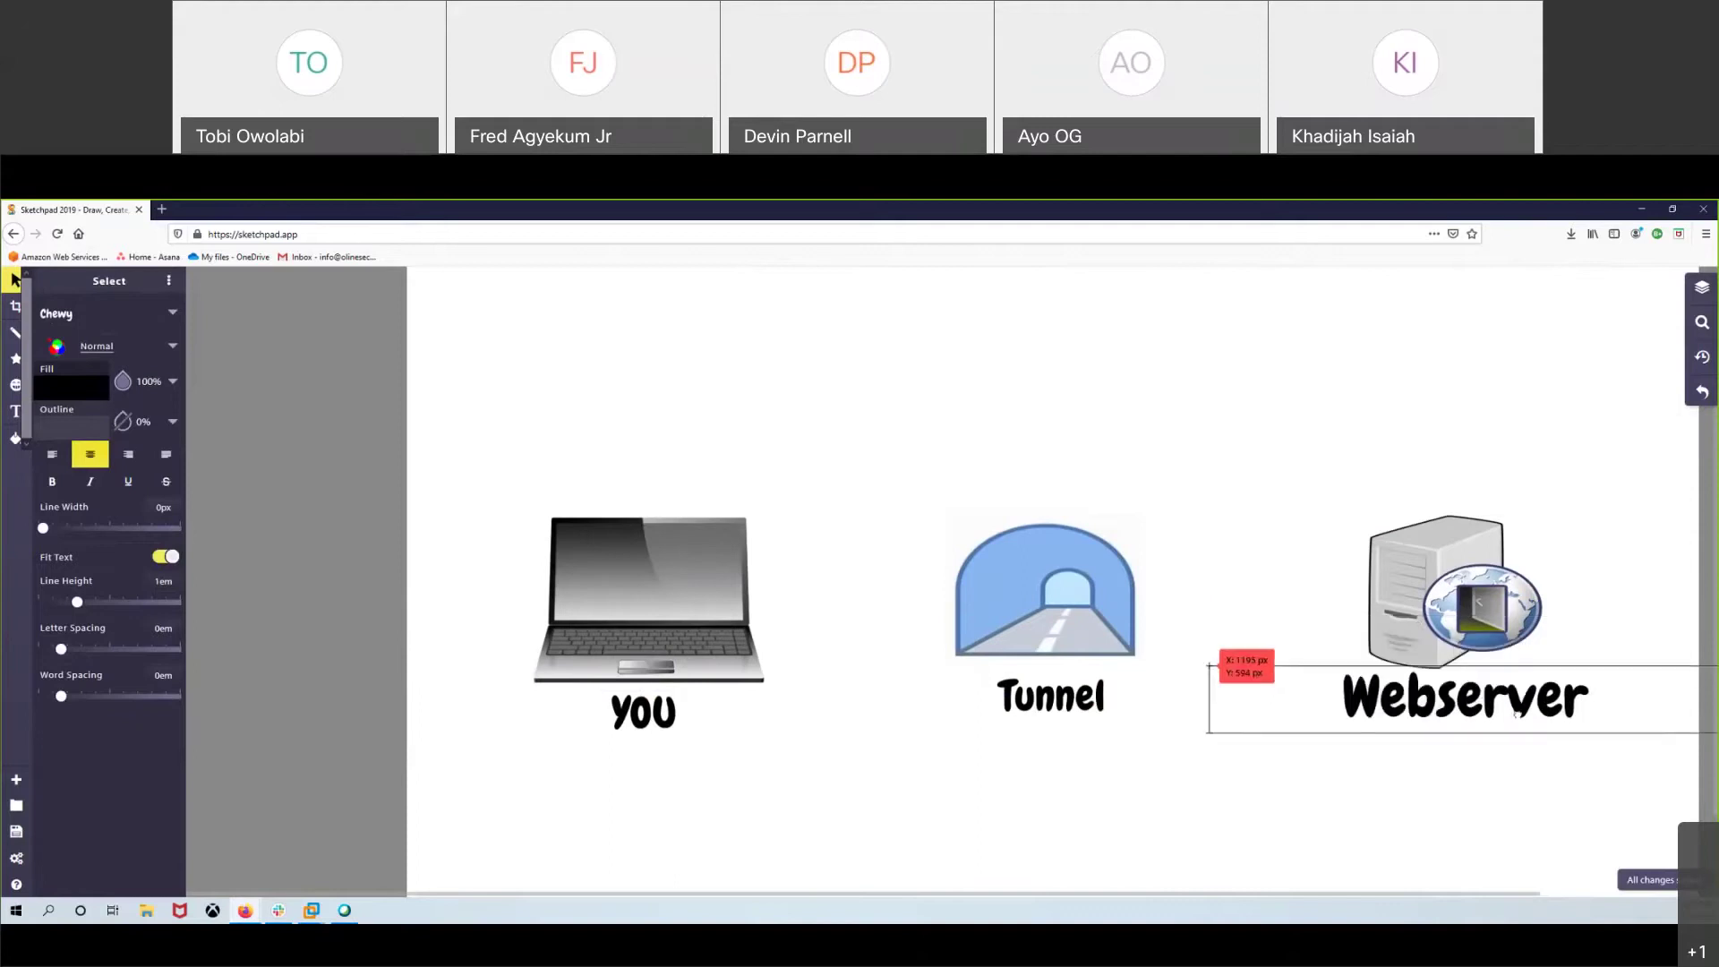
left_click_drag(1642, 716, 1334, 700)
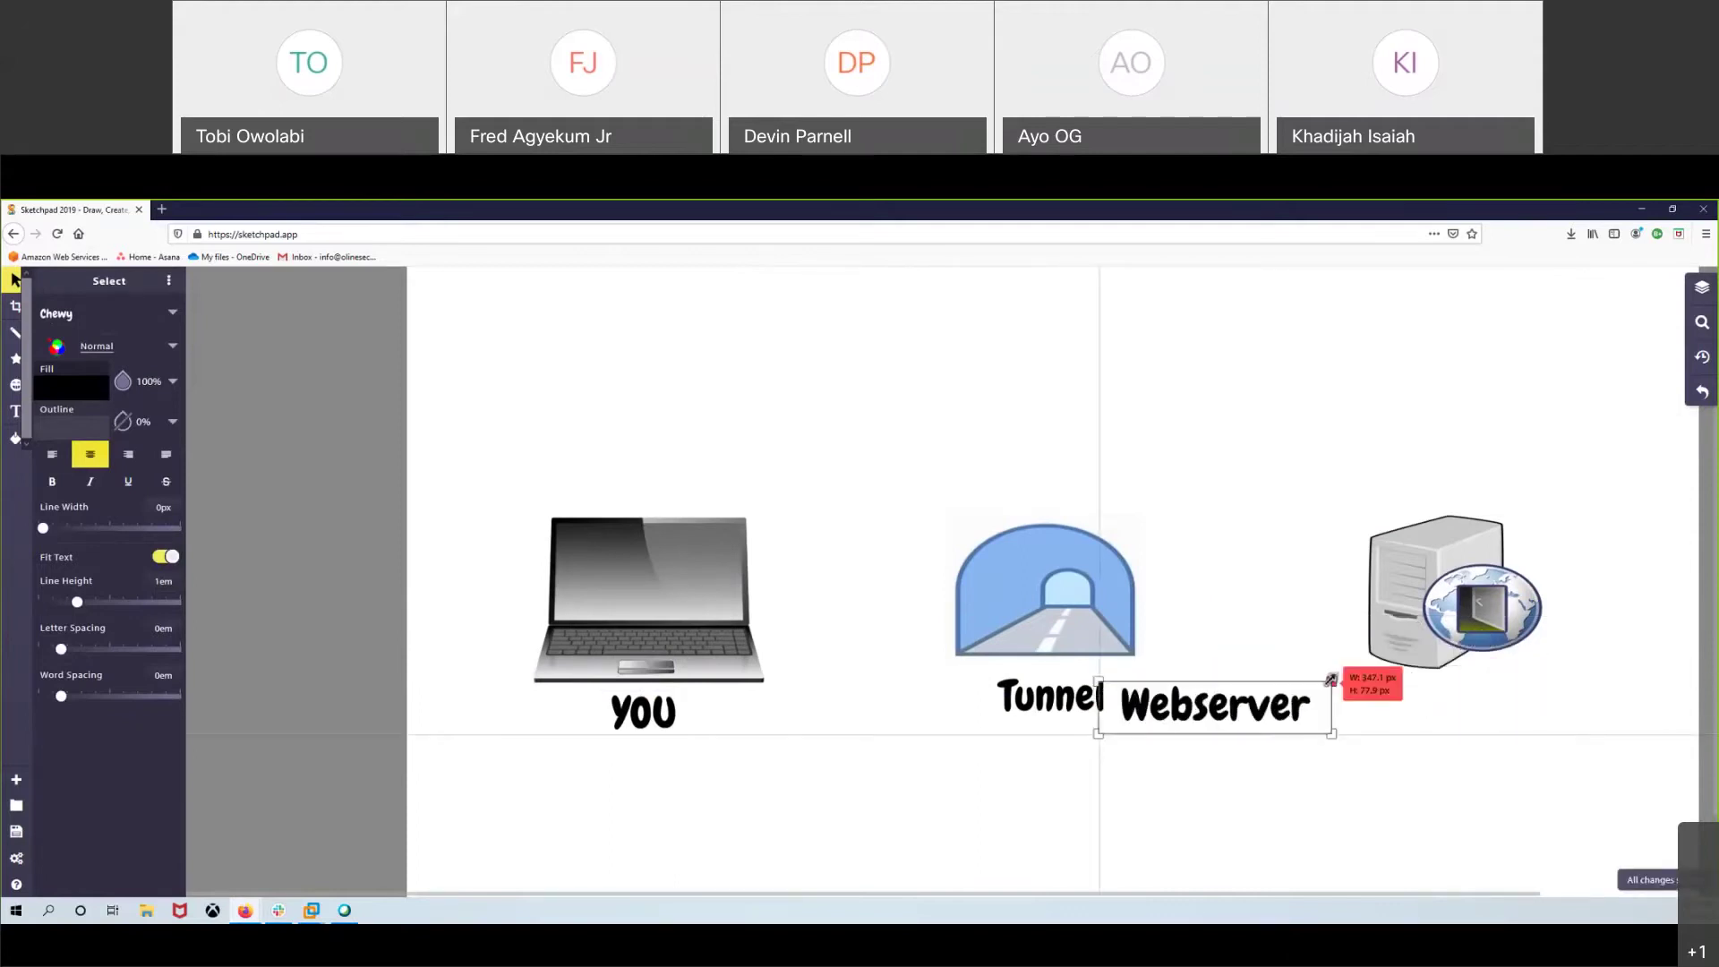
left_click_drag(1208, 714, 1465, 704)
left_click_drag(1432, 582, 1432, 506)
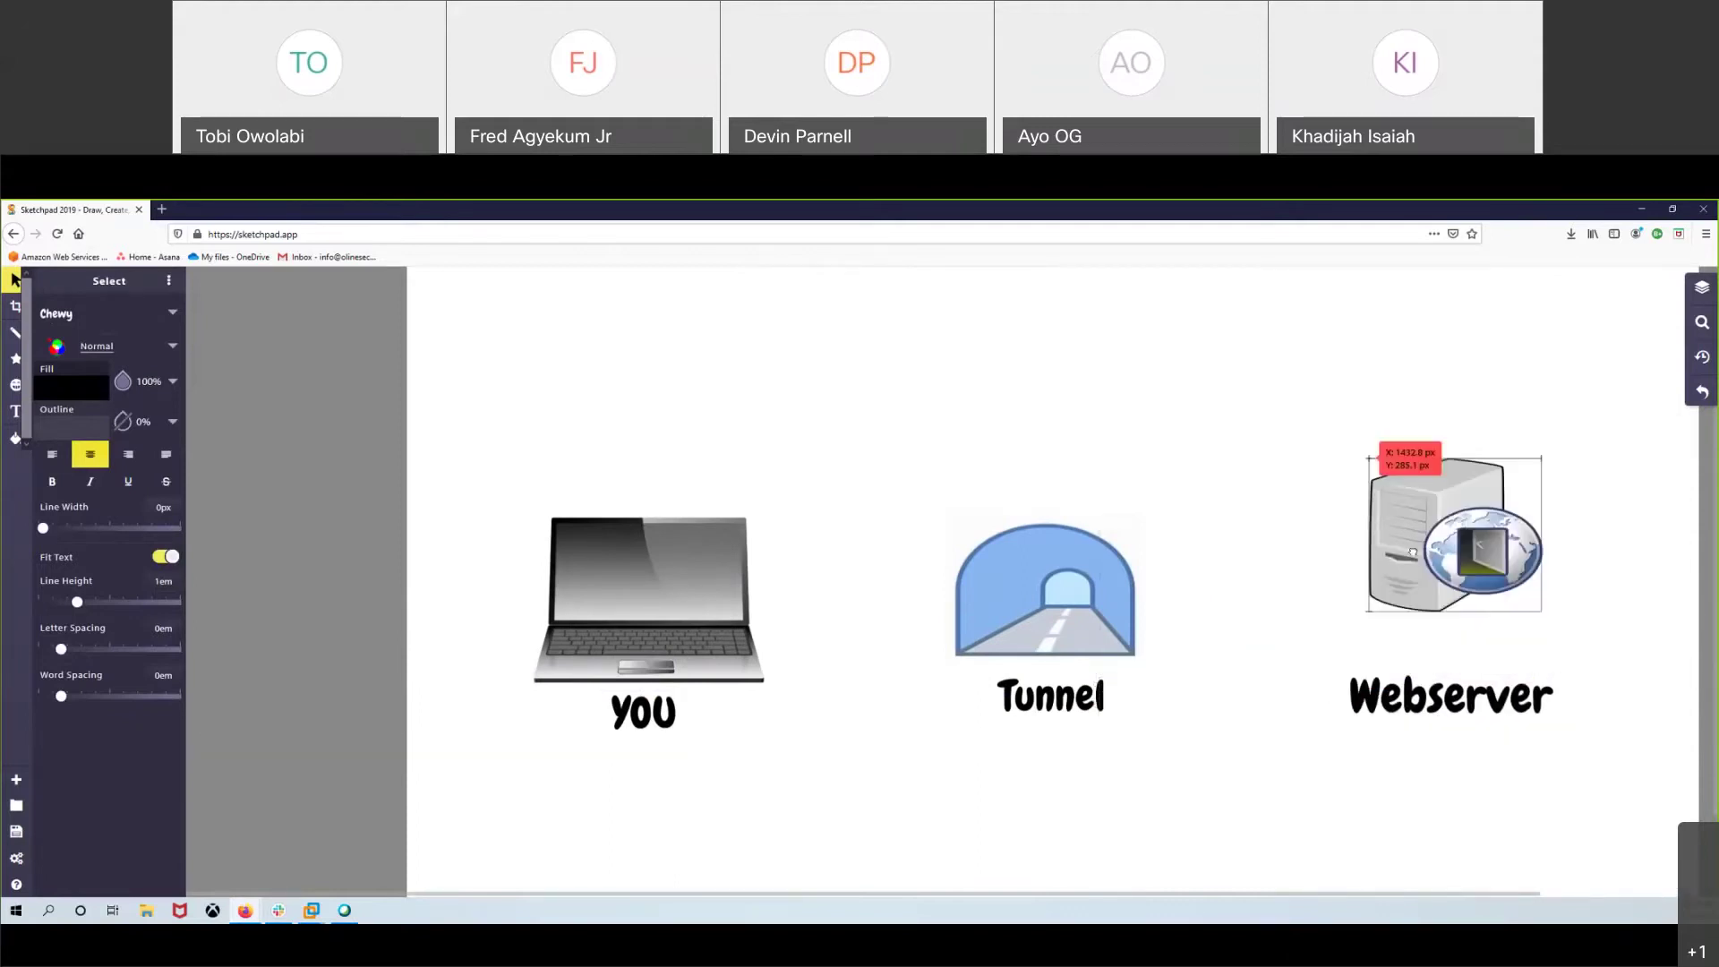
left_click_drag(1486, 687, 1461, 641)
- Move the tunnel with its label down and right, and raise the laptop with its YOU label
left_click_drag(898, 512, 1234, 811)
left_click(1297, 736)
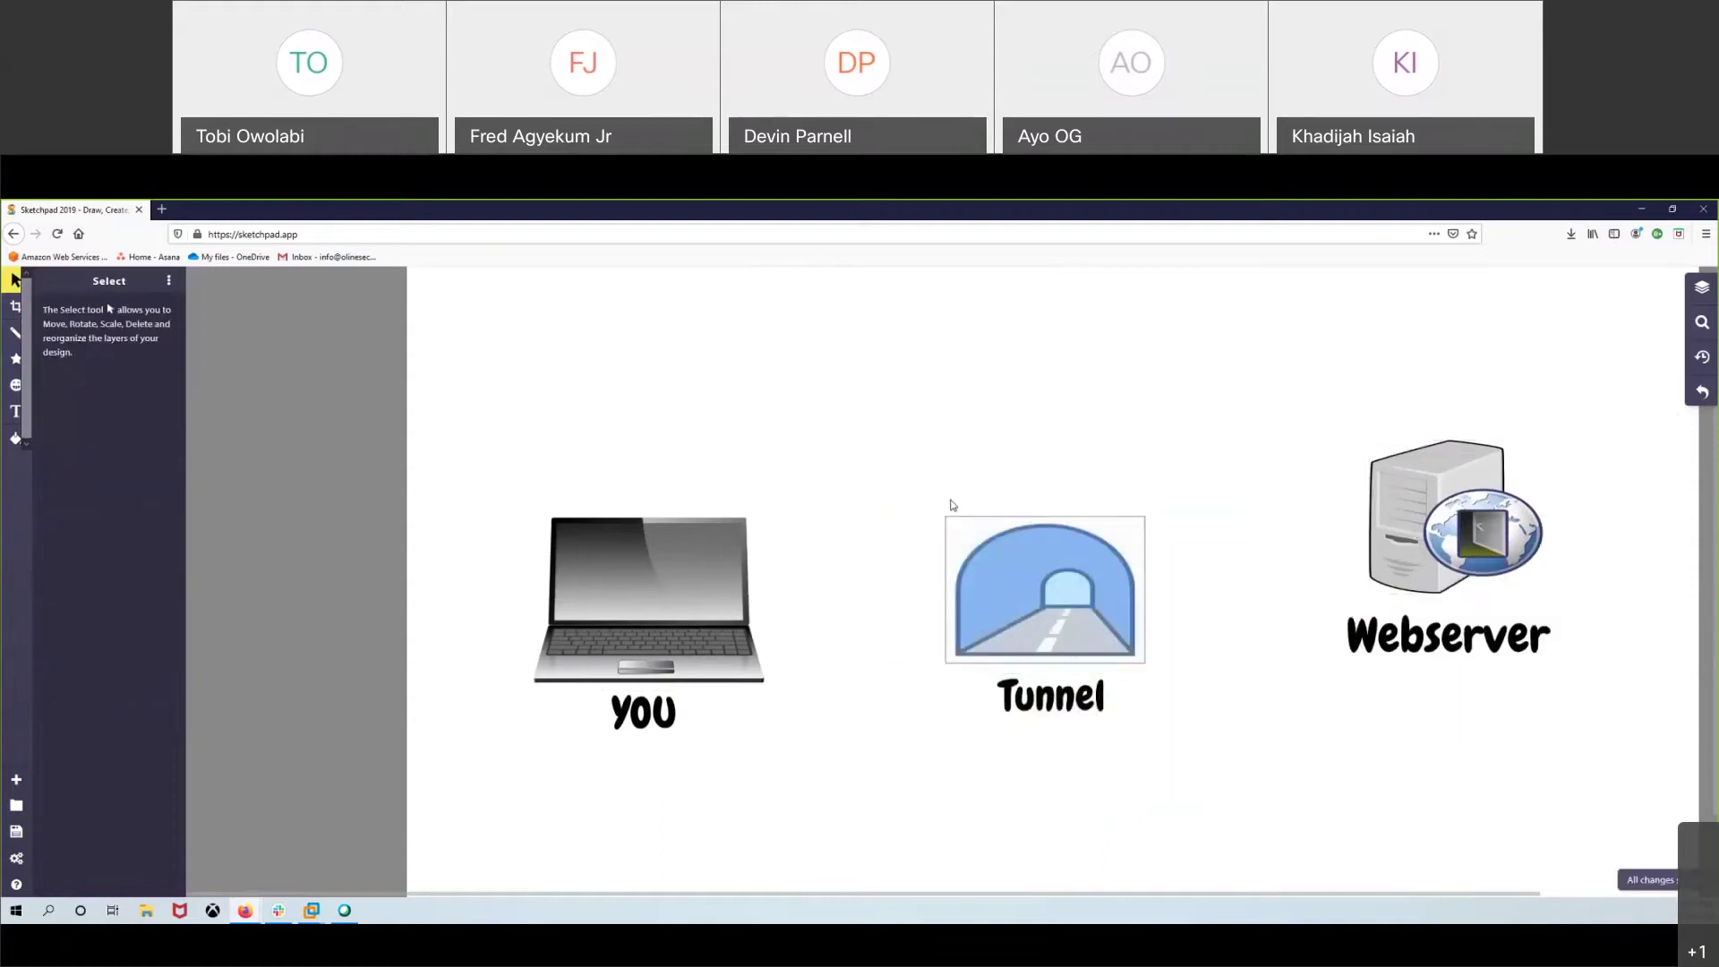
left_click_drag(930, 484, 1142, 809)
left_click_drag(1047, 618, 1069, 694)
left_click_drag(862, 481, 462, 746)
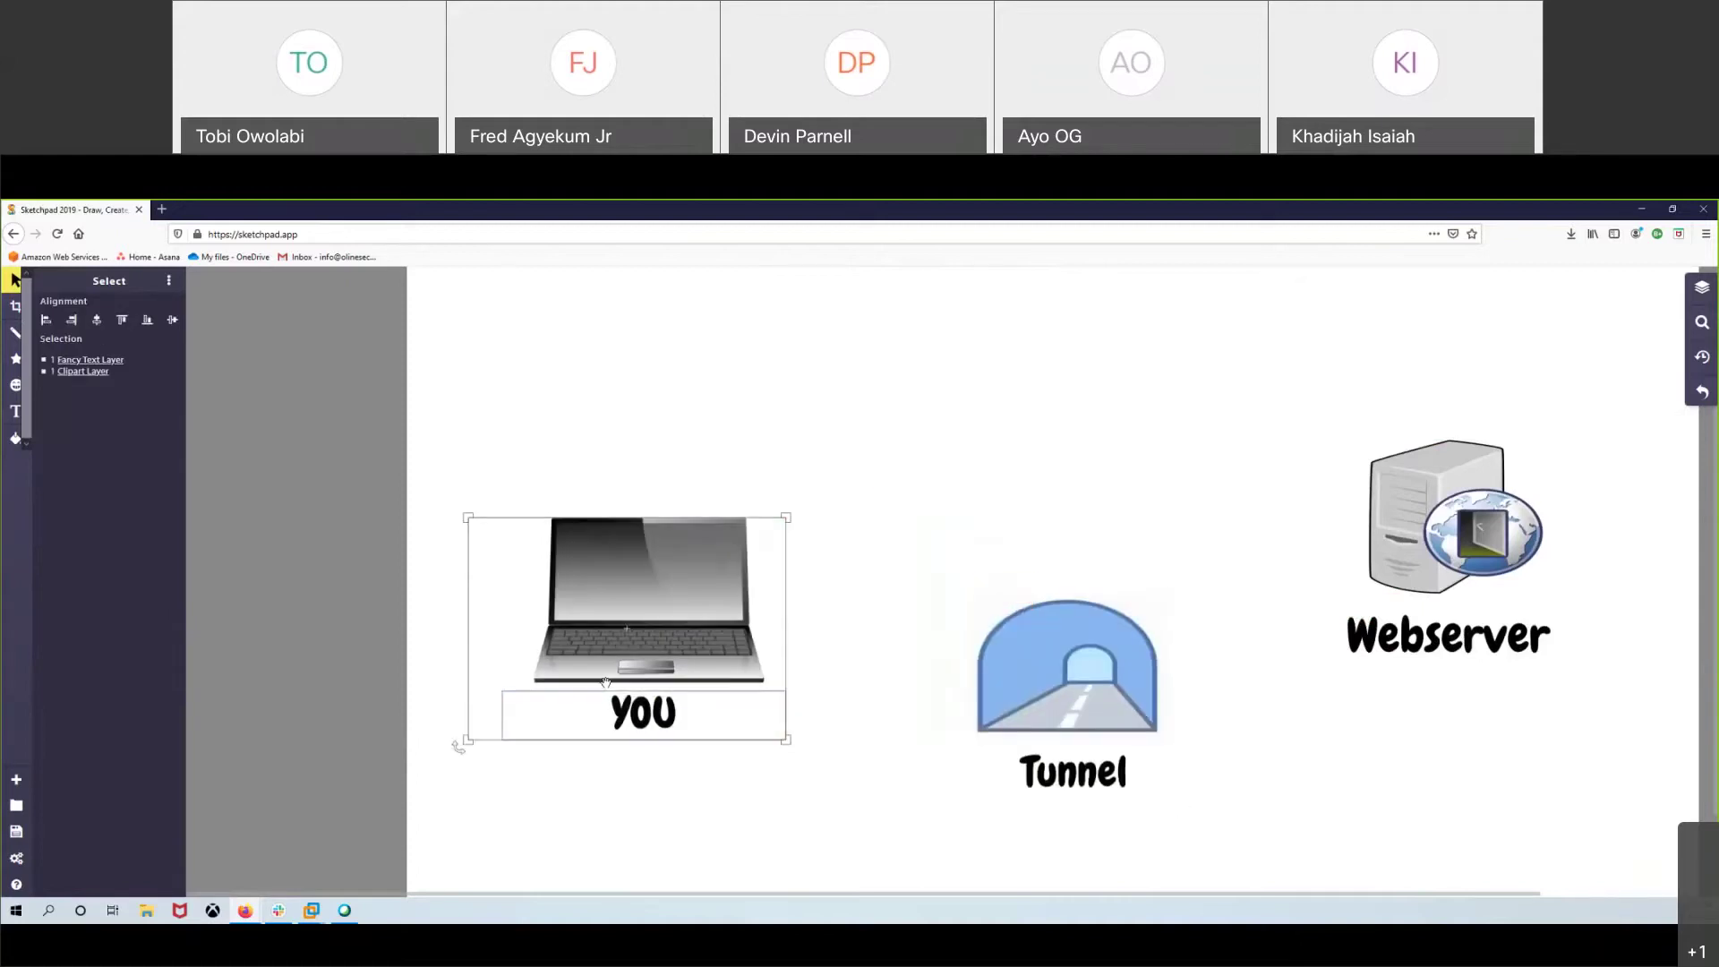
left_click_drag(606, 682, 617, 605)
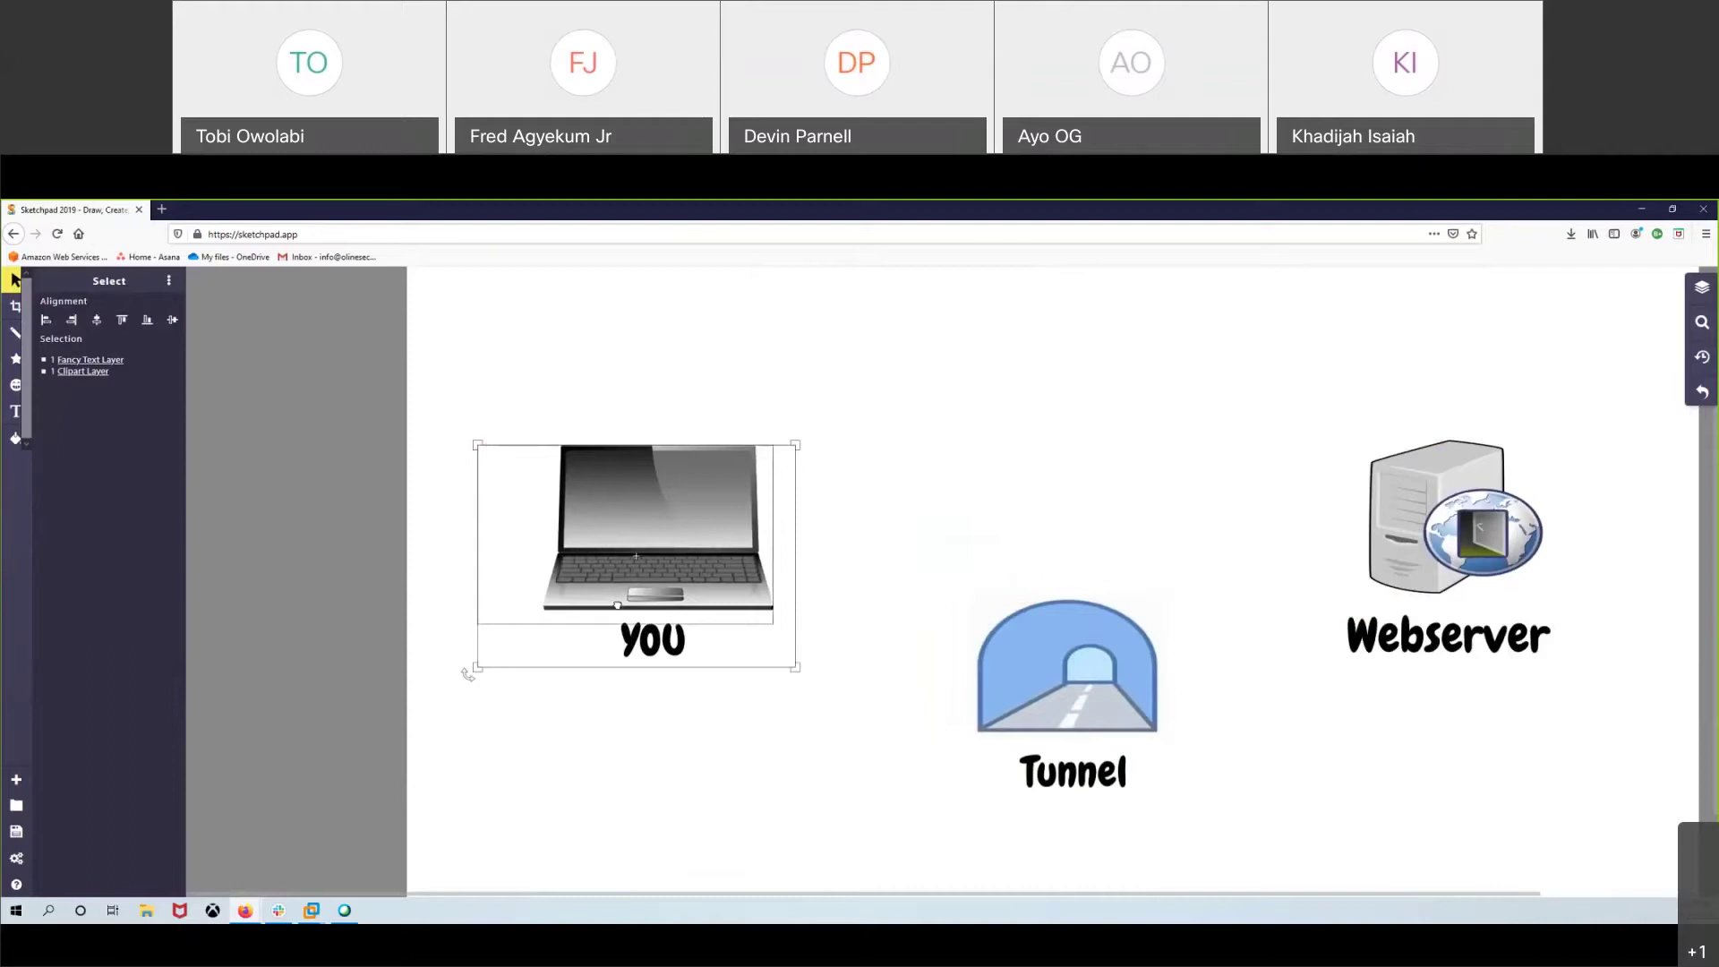
left_click(1091, 554)
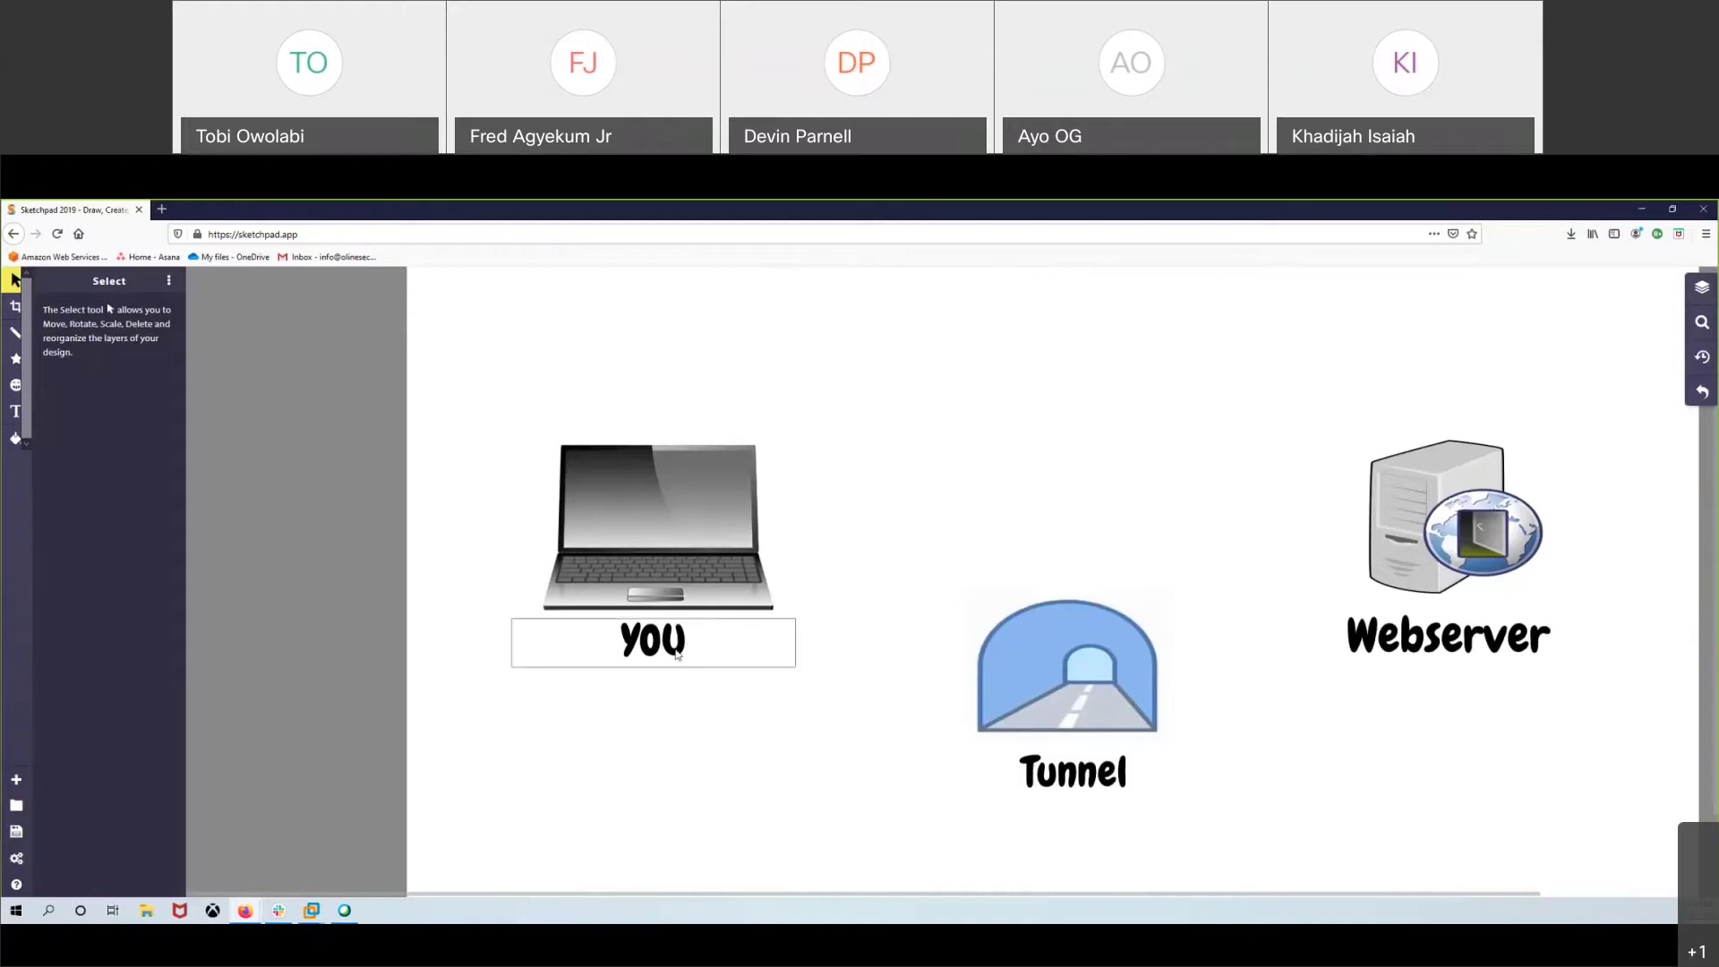
- Search for OpenVPN in a new Firefox tab, open openvpn.net, then return to the Sketchpad tab
left_click(161, 210)
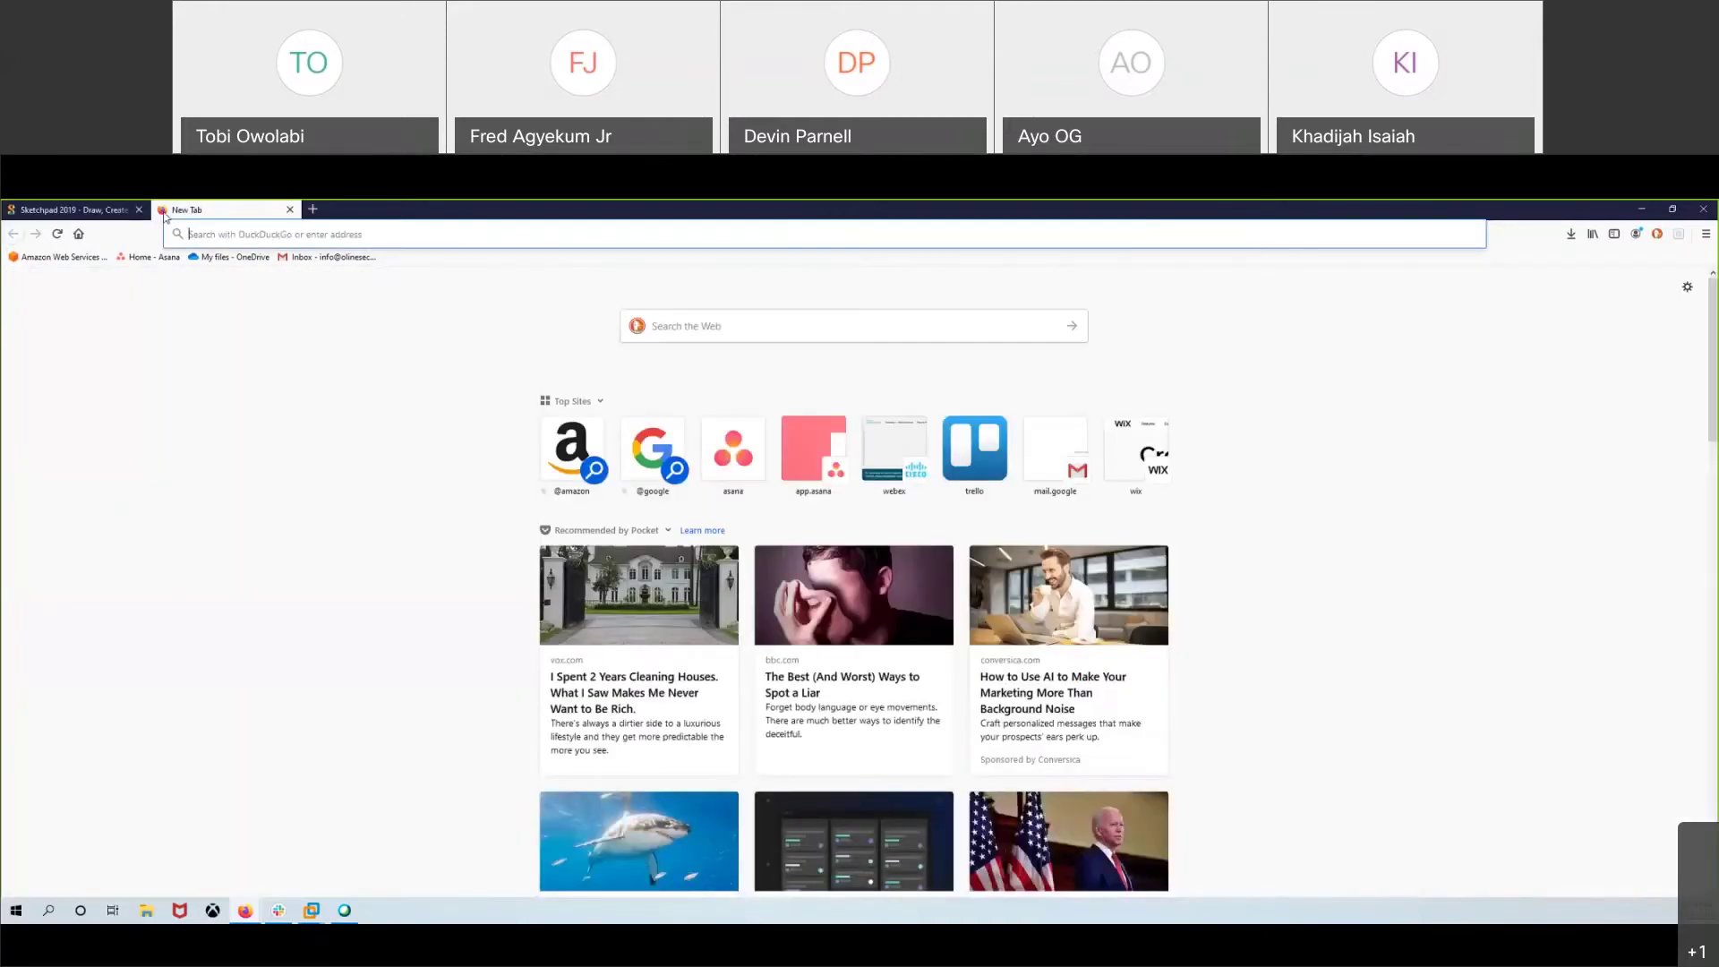
type("oprn")
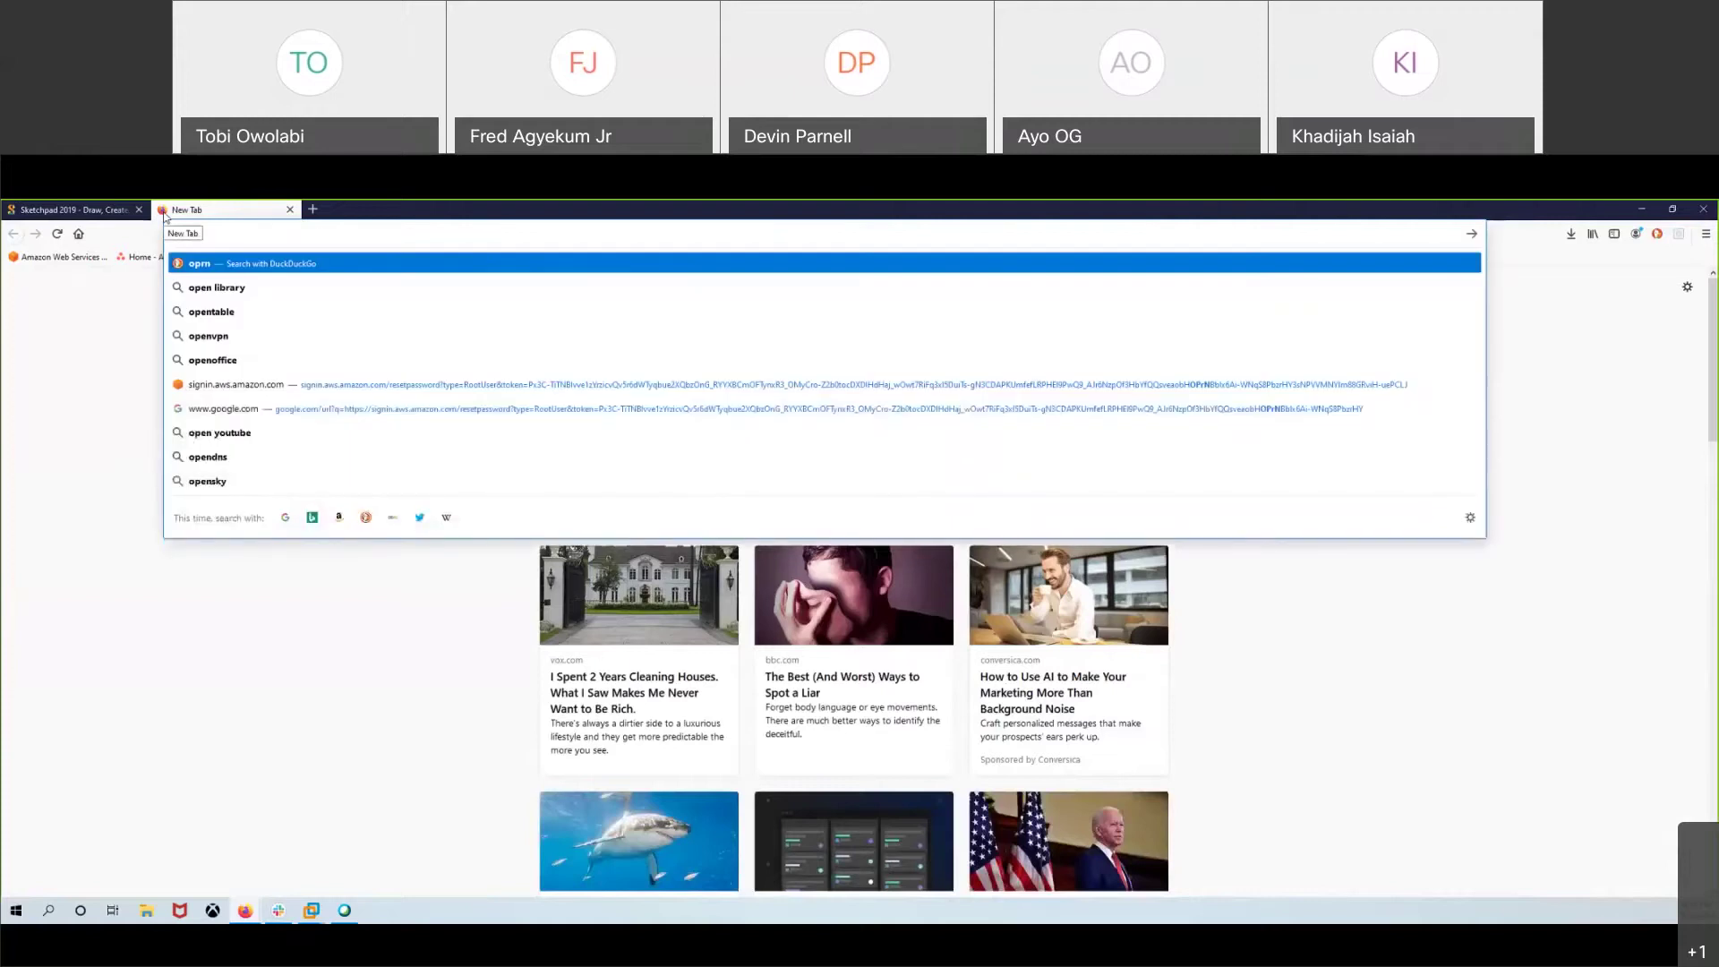
type("bpn")
key("Return")
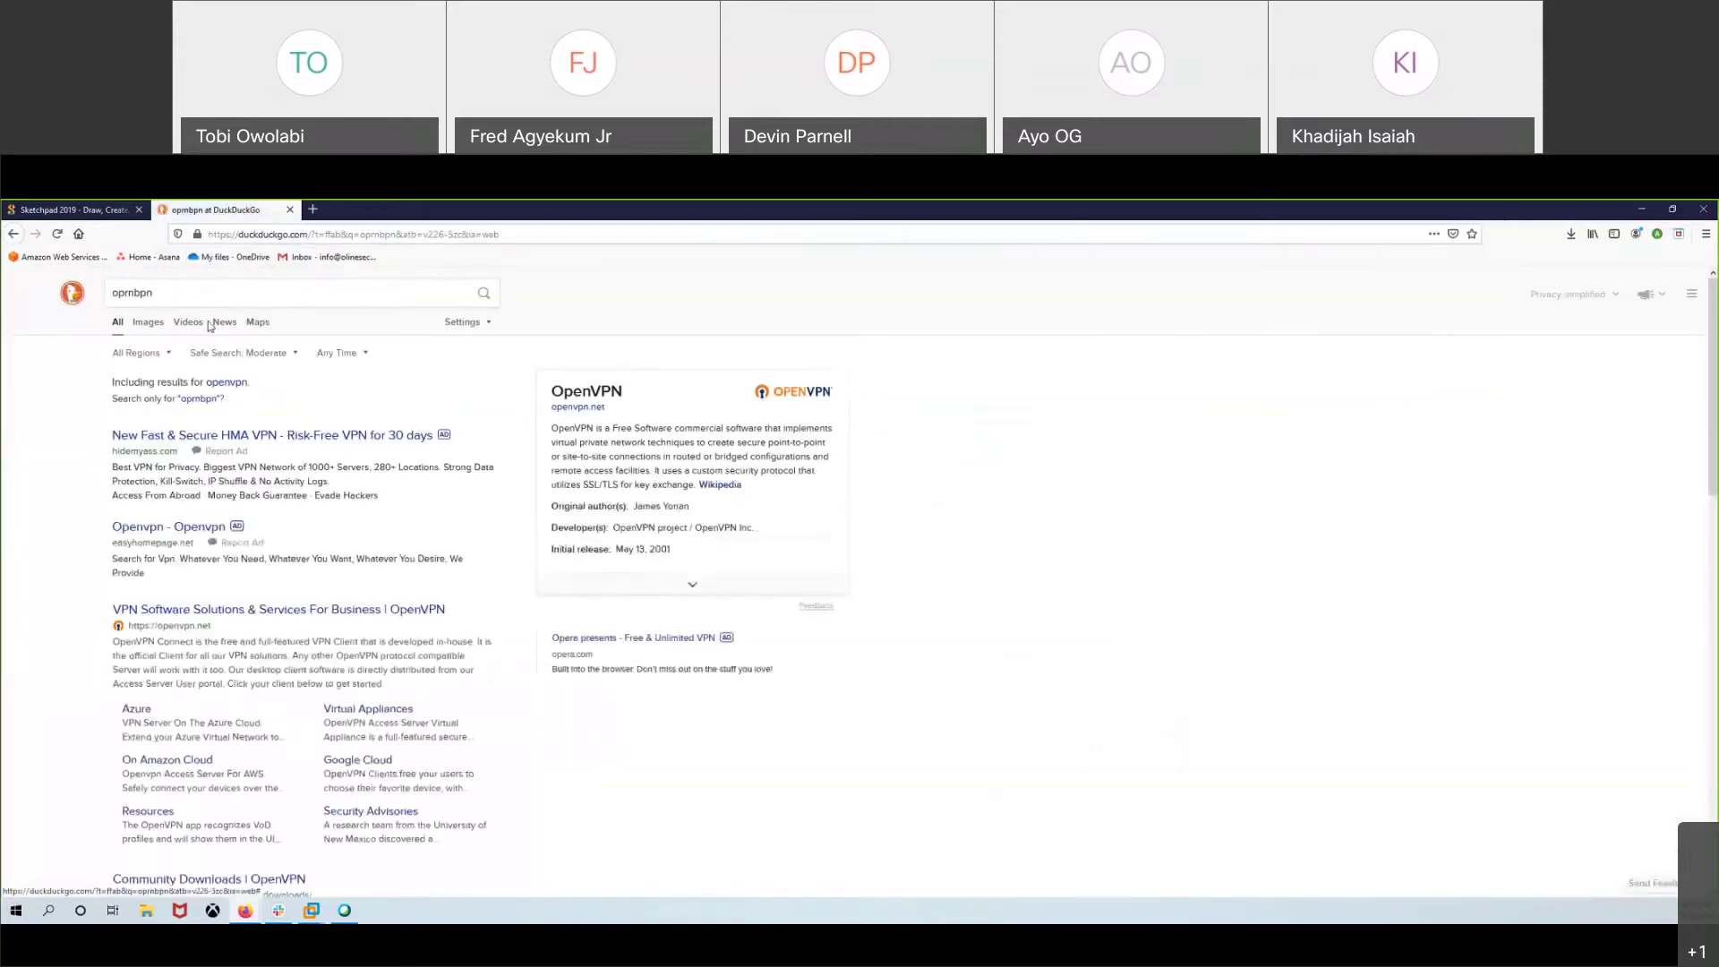
left_click(586, 409)
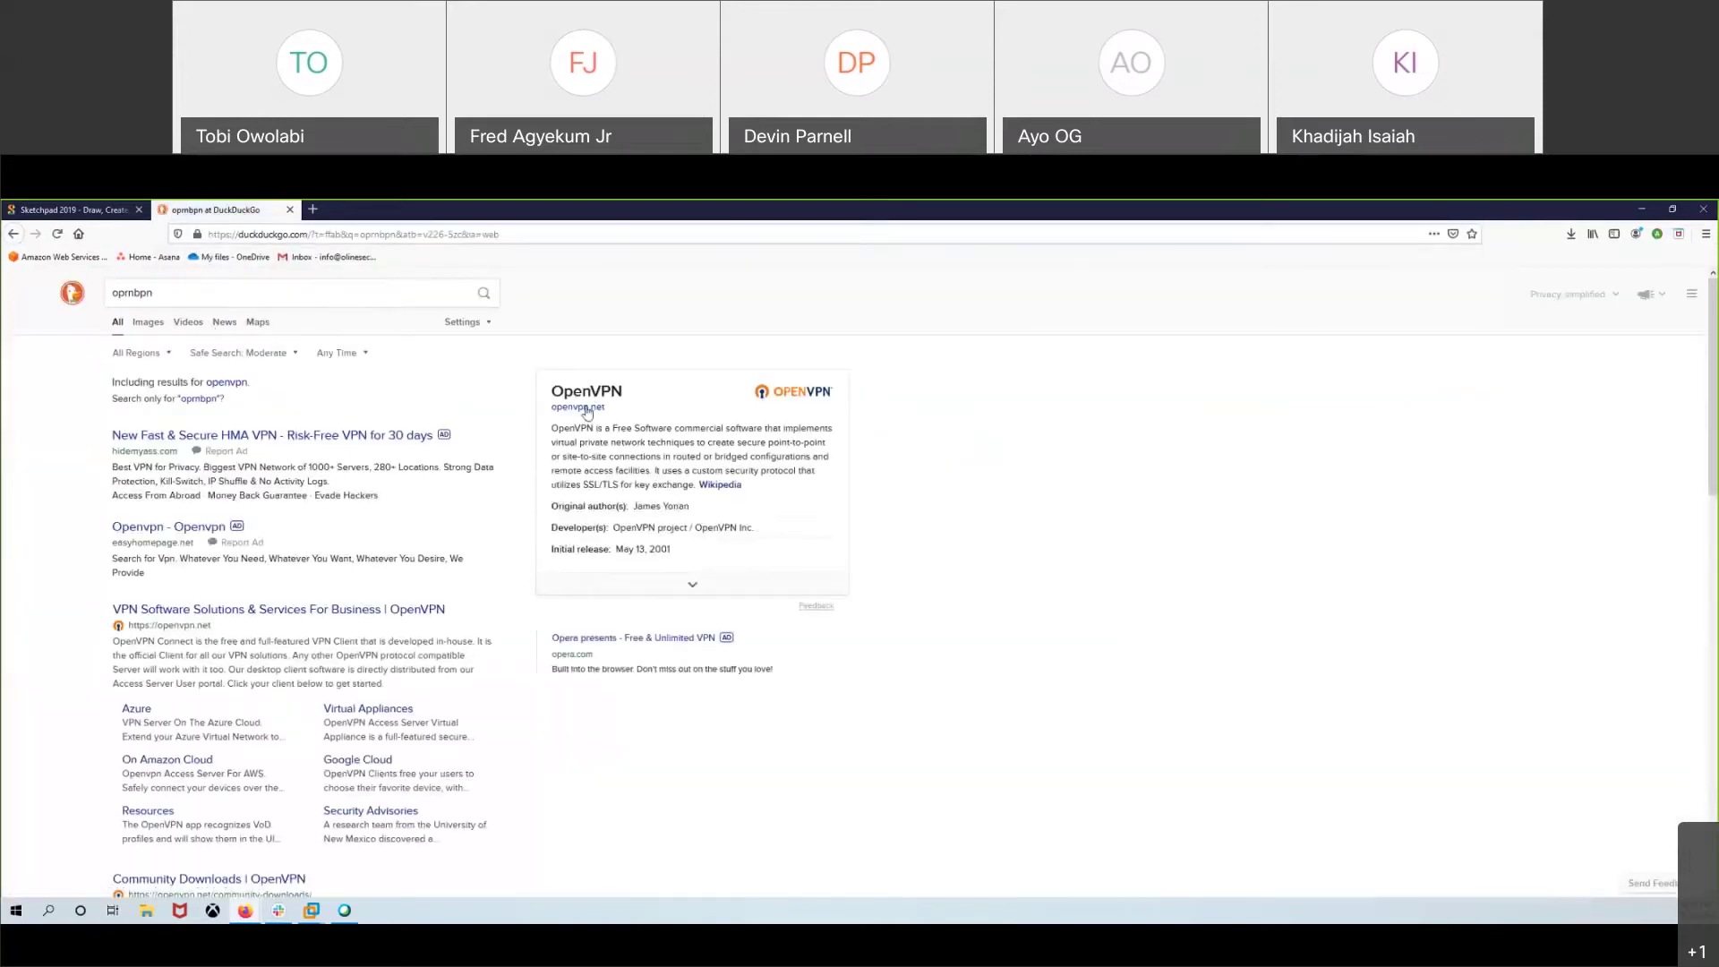
scroll(627, 403, "down", 3)
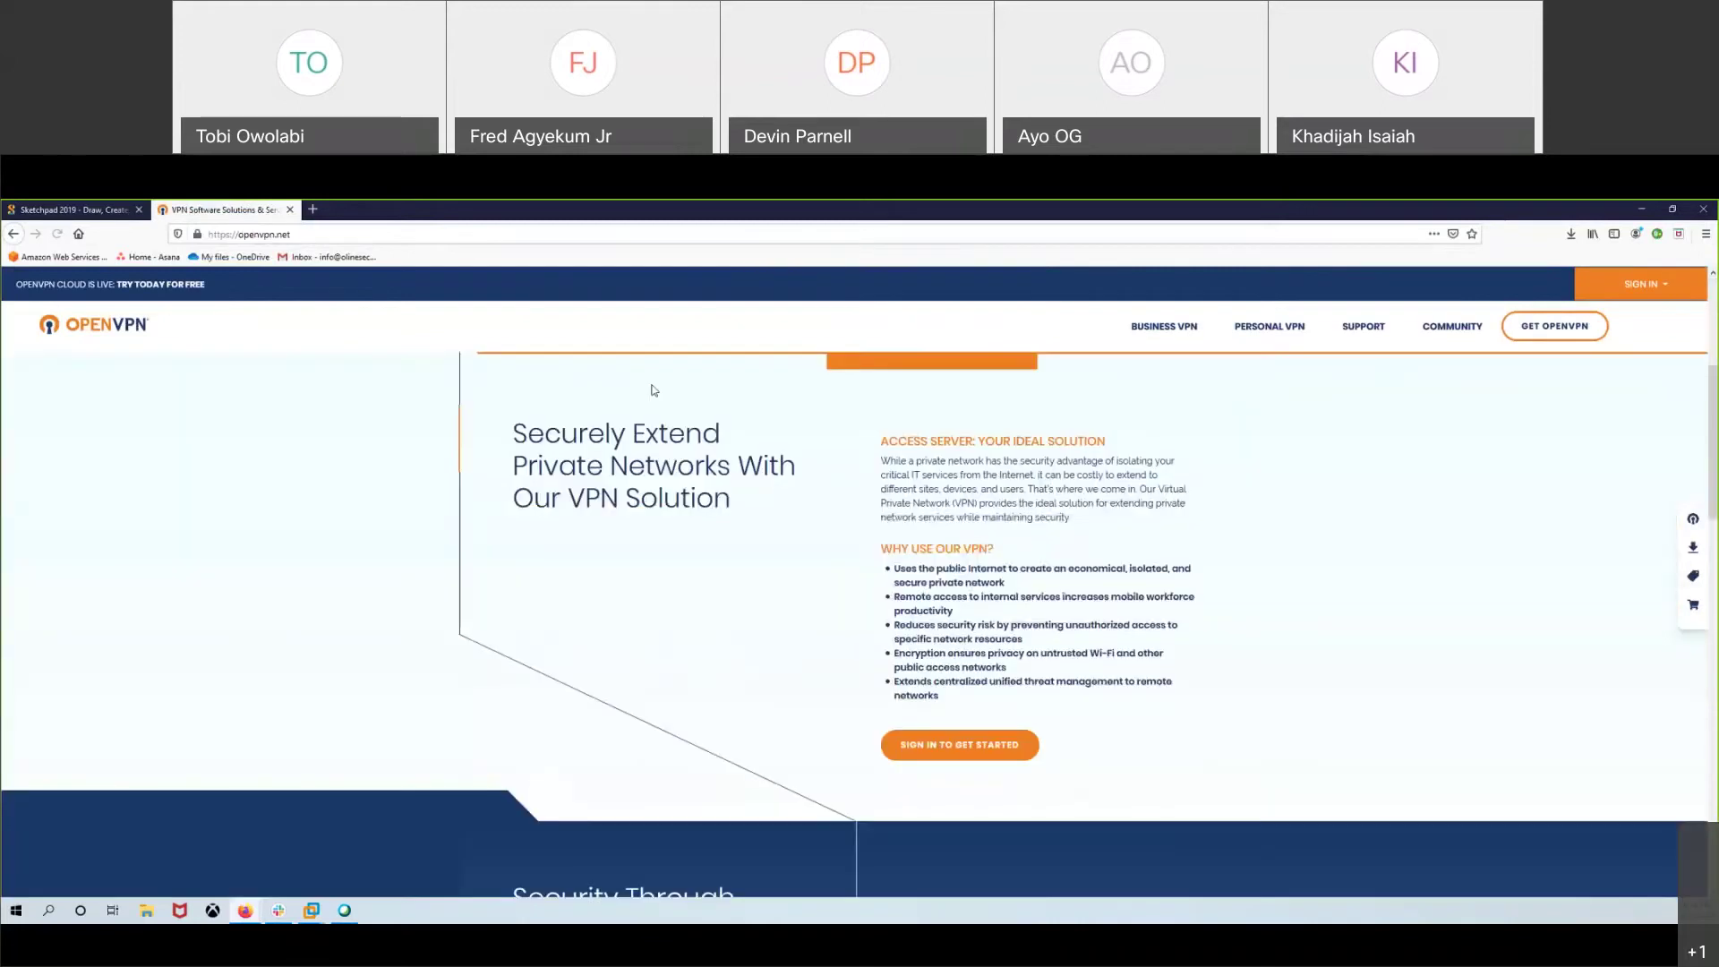
scroll(651, 386, "up", 3)
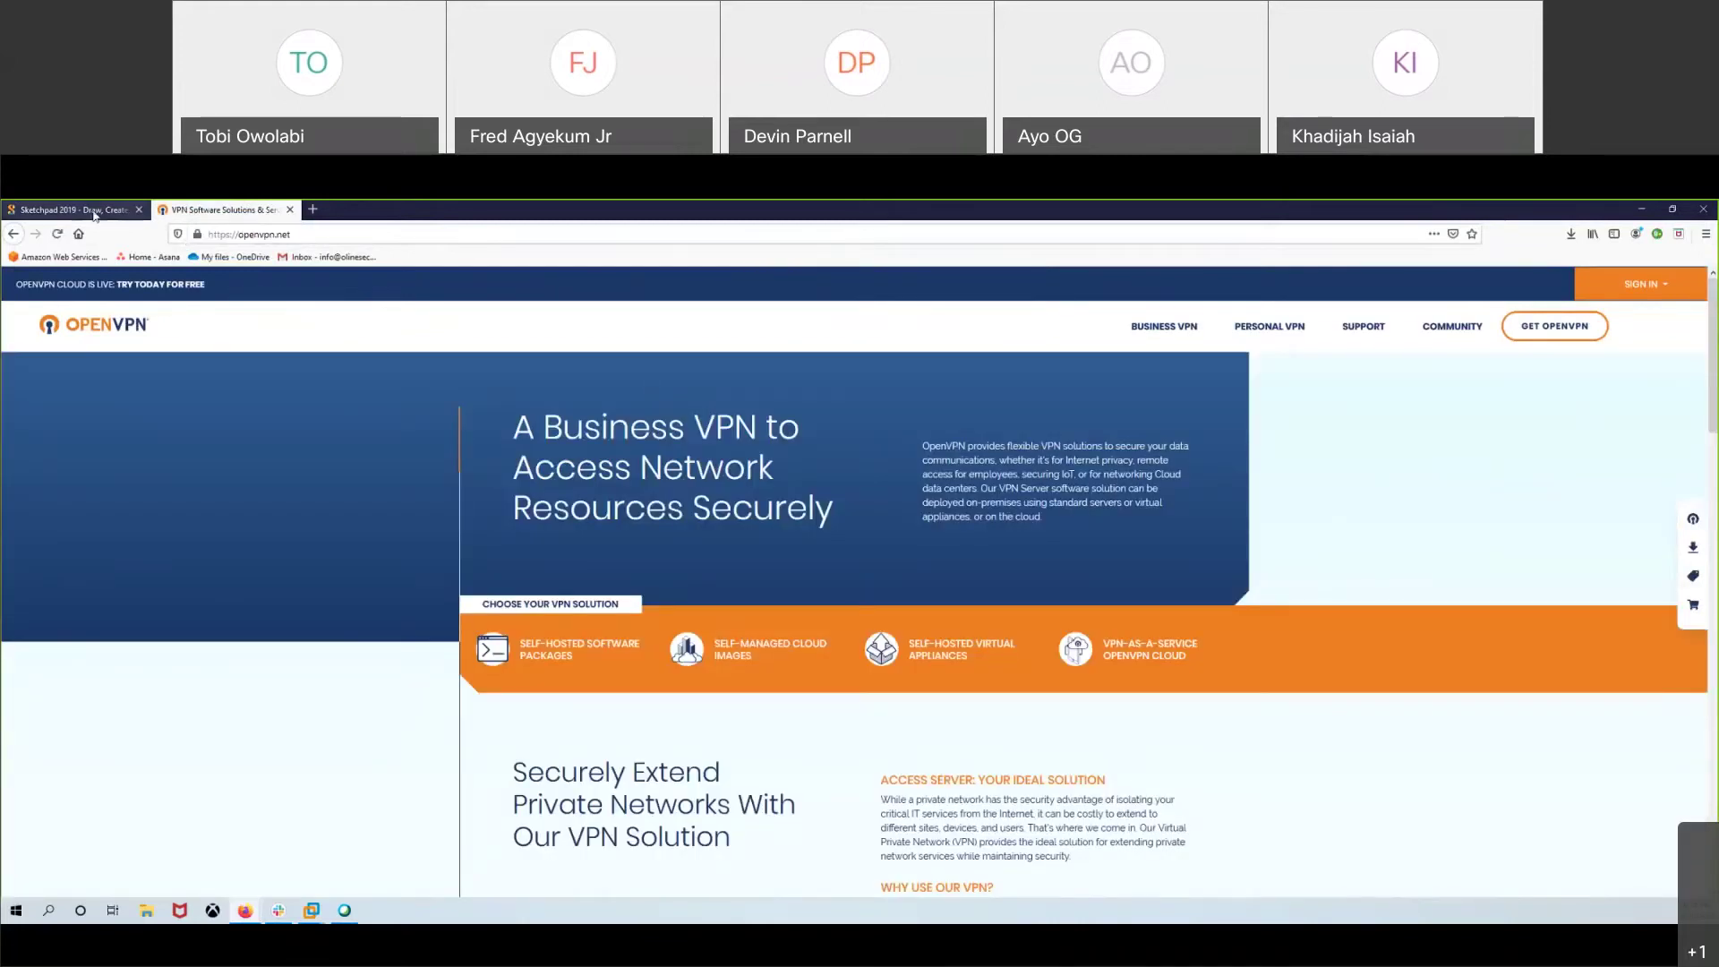
left_click(69, 210)
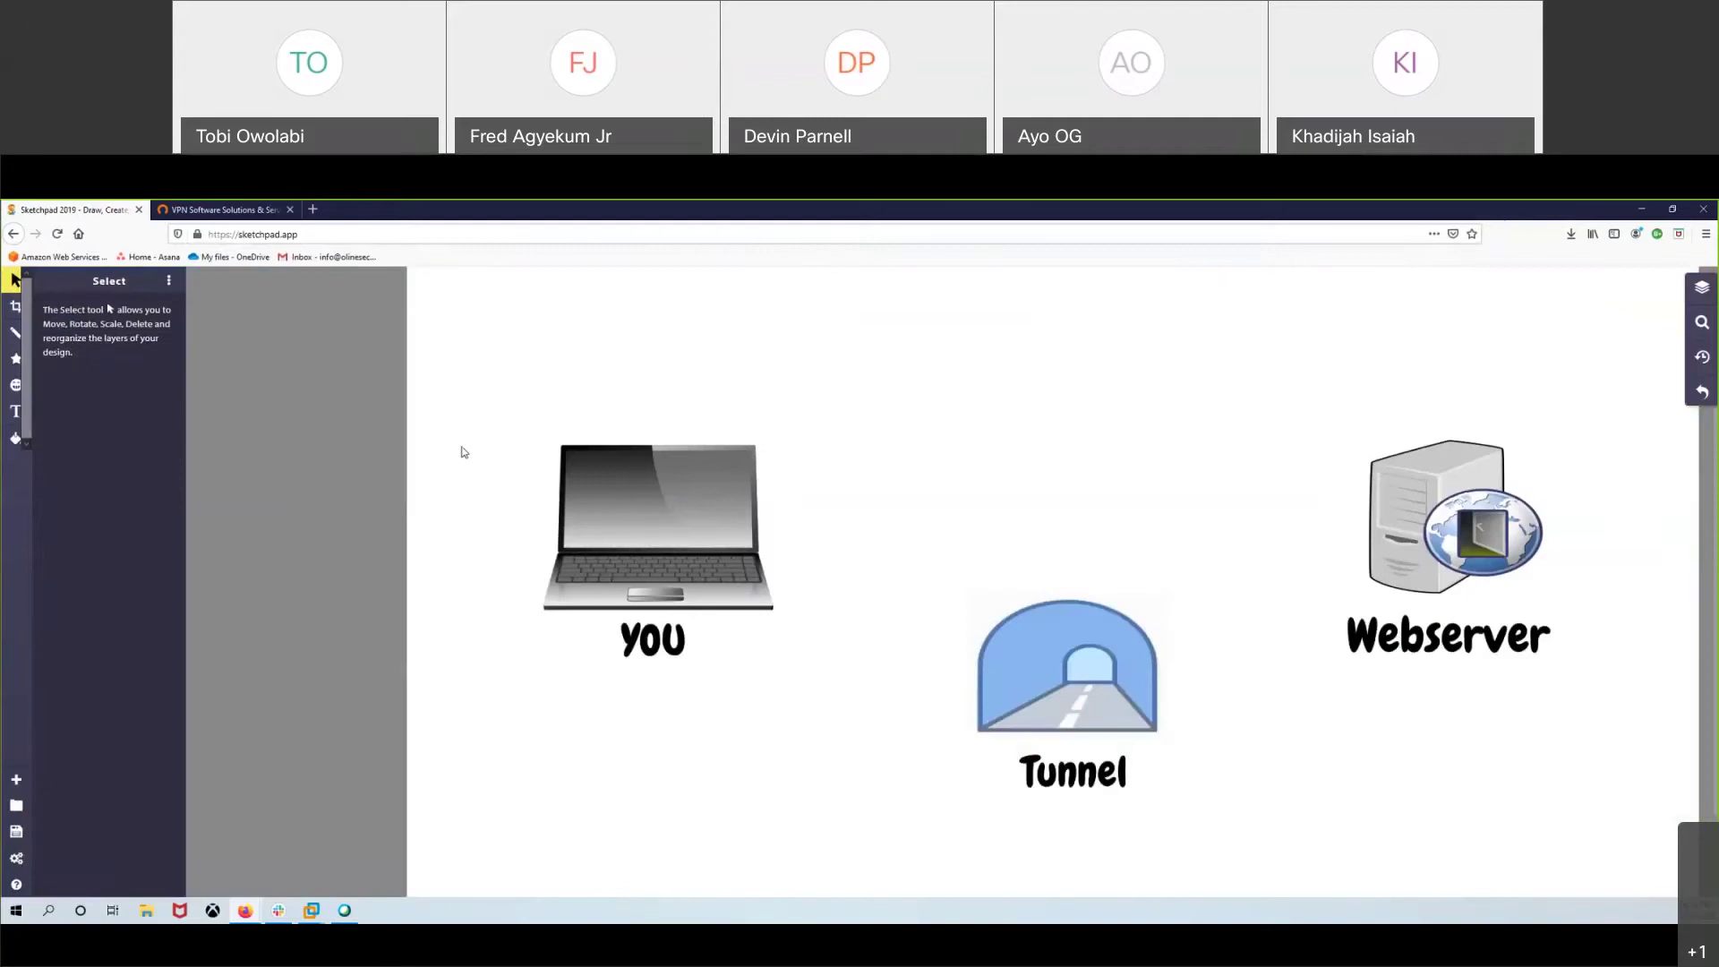
- Raise the Webserver image and its label on the right, leaving the laptop and YOU group unchanged
left_click_drag(445, 419, 669, 509)
left_click(820, 526)
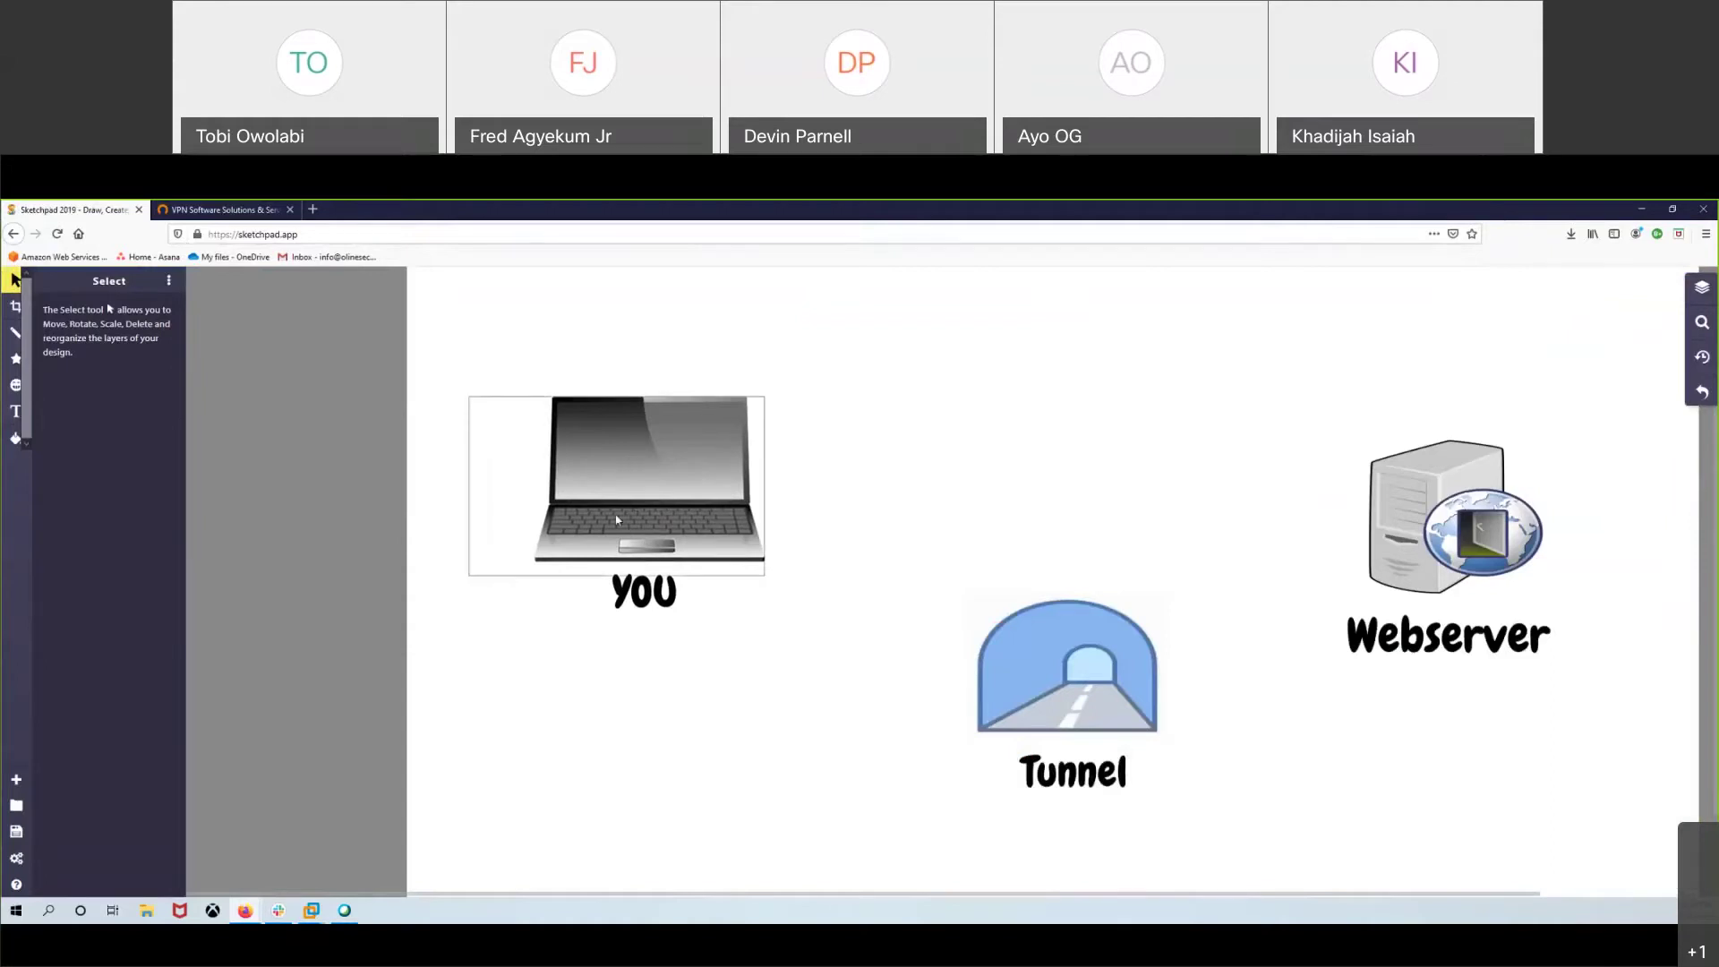
left_click_drag(1548, 621, 1546, 567)
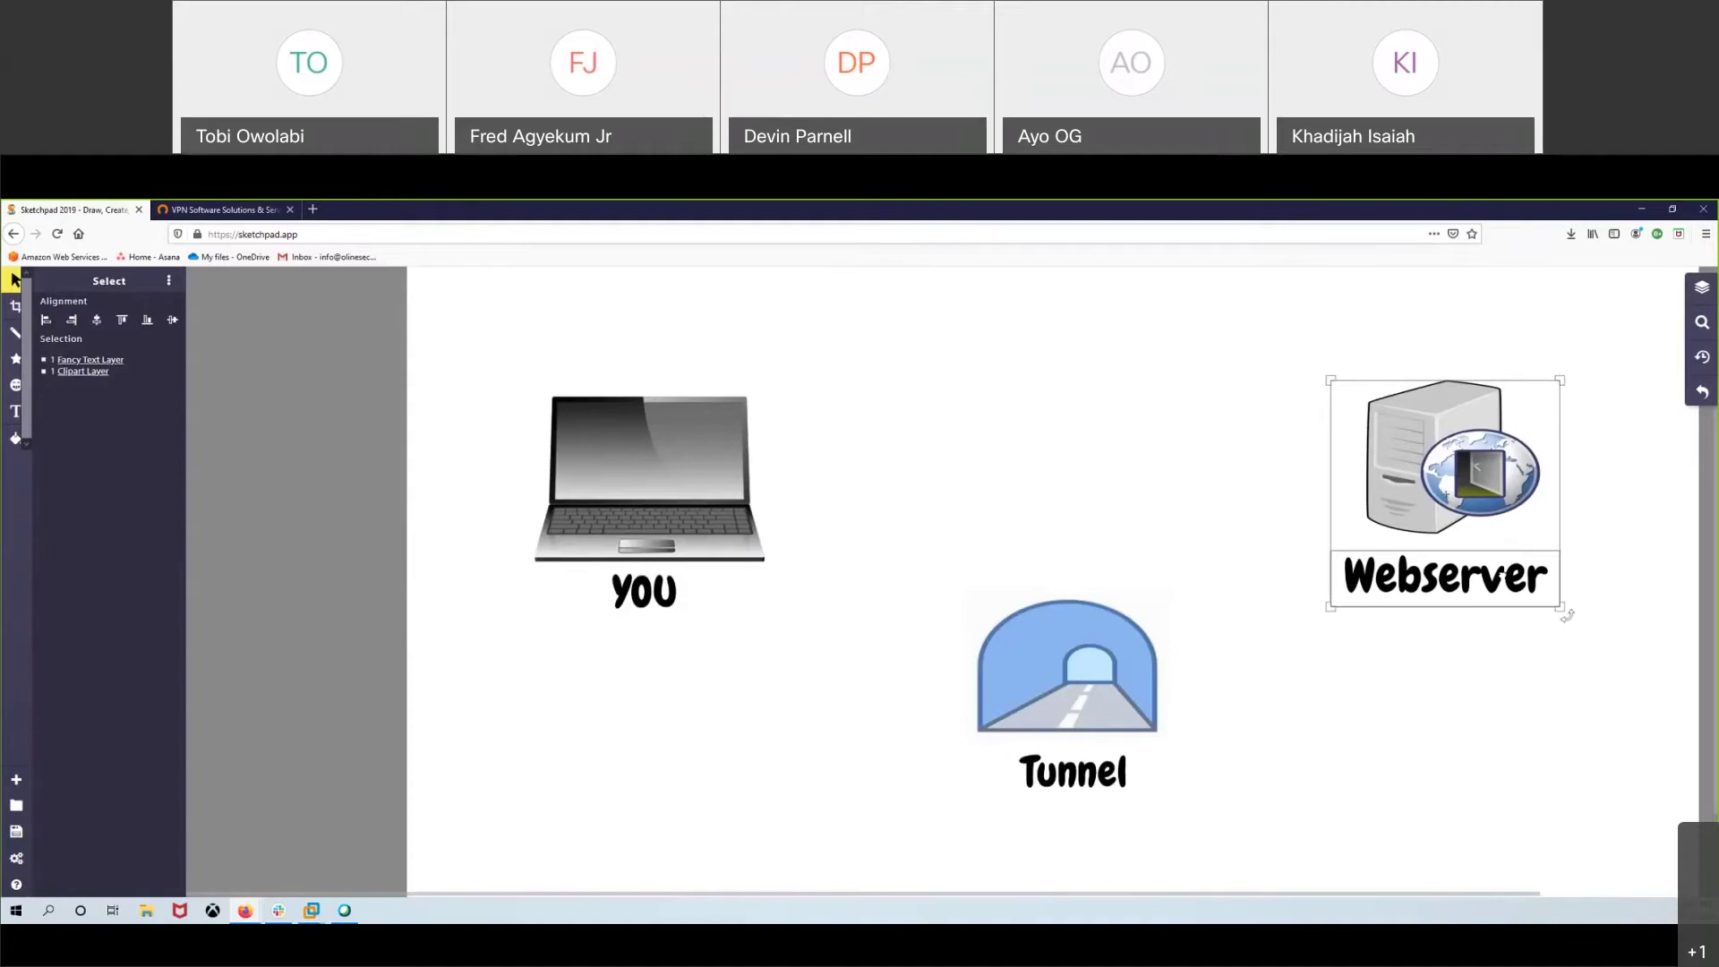
left_click(1187, 453)
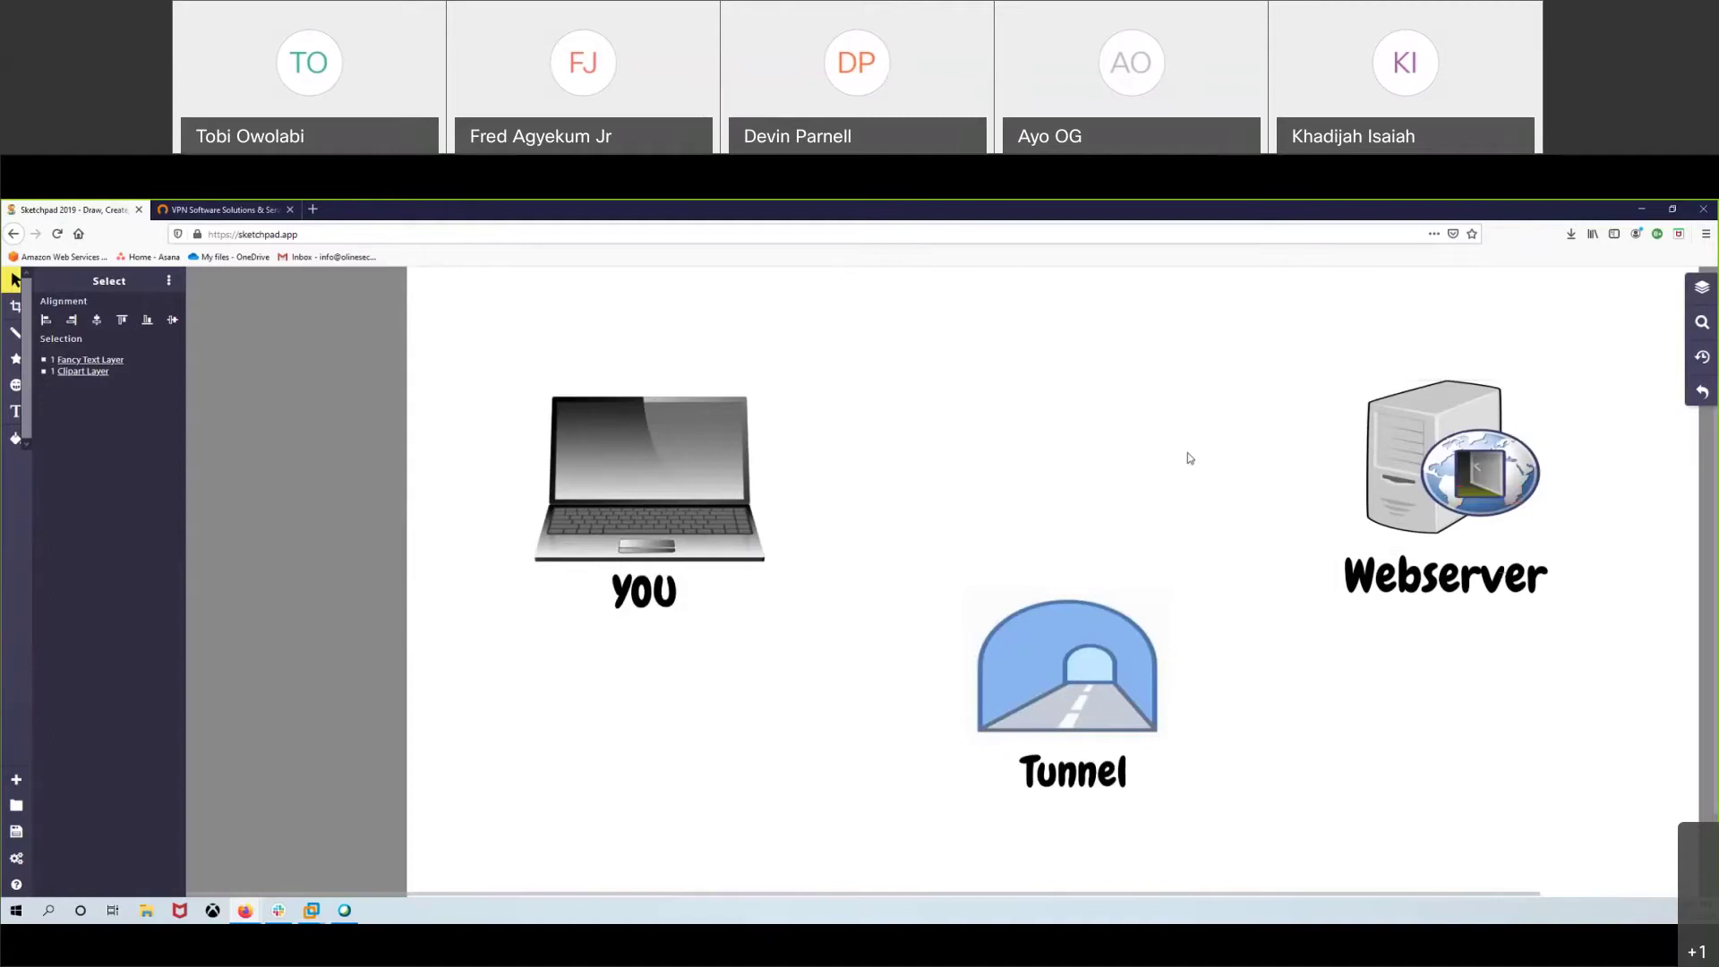
left_click_drag(449, 356, 794, 626)
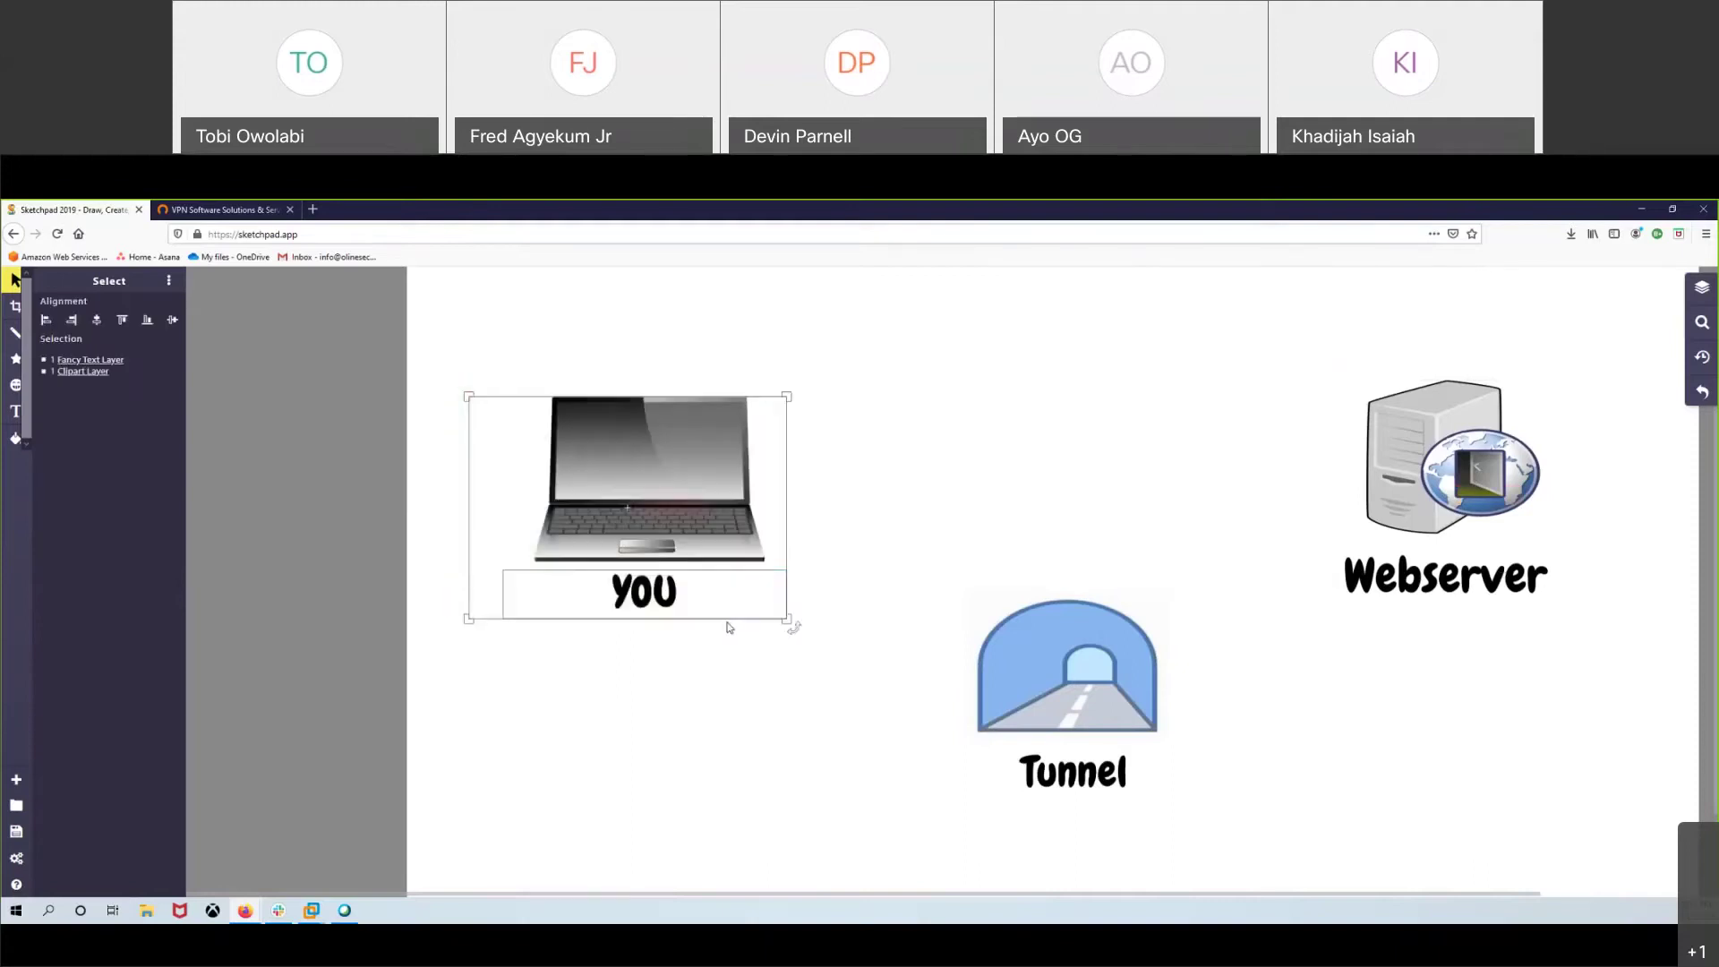
left_click(882, 537)
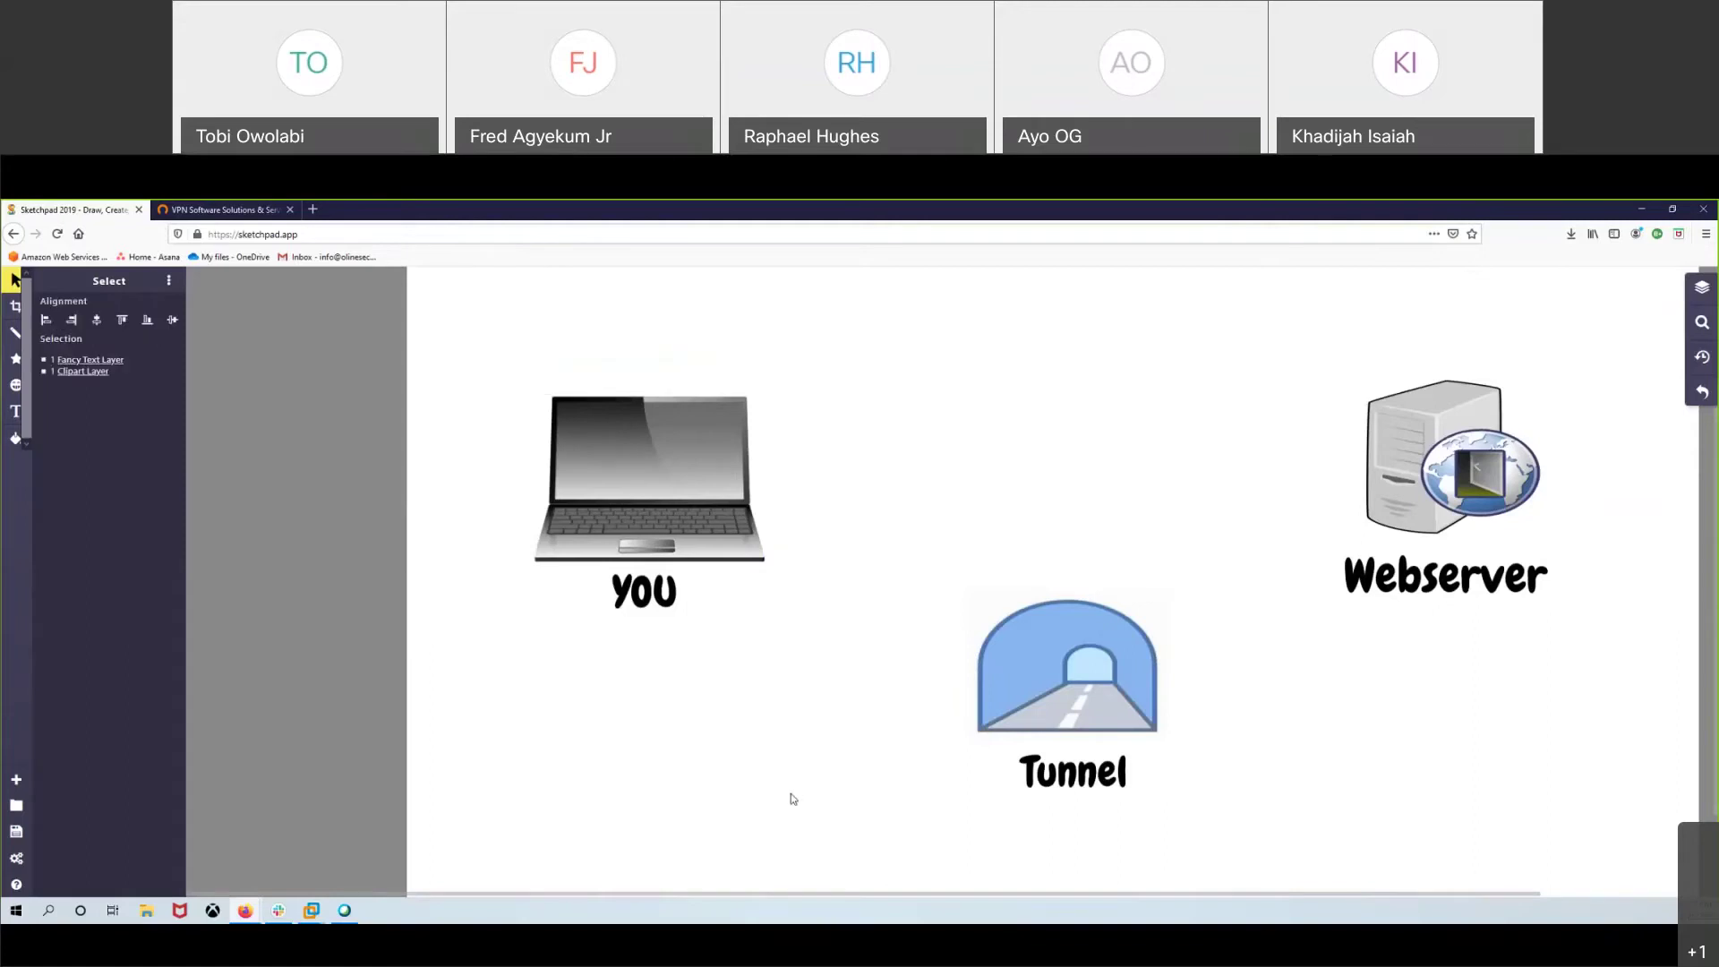
- Drag the Webserver, YOU and Tunnel image-label groups into one horizontal row
left_click_drag(1192, 380, 1633, 696)
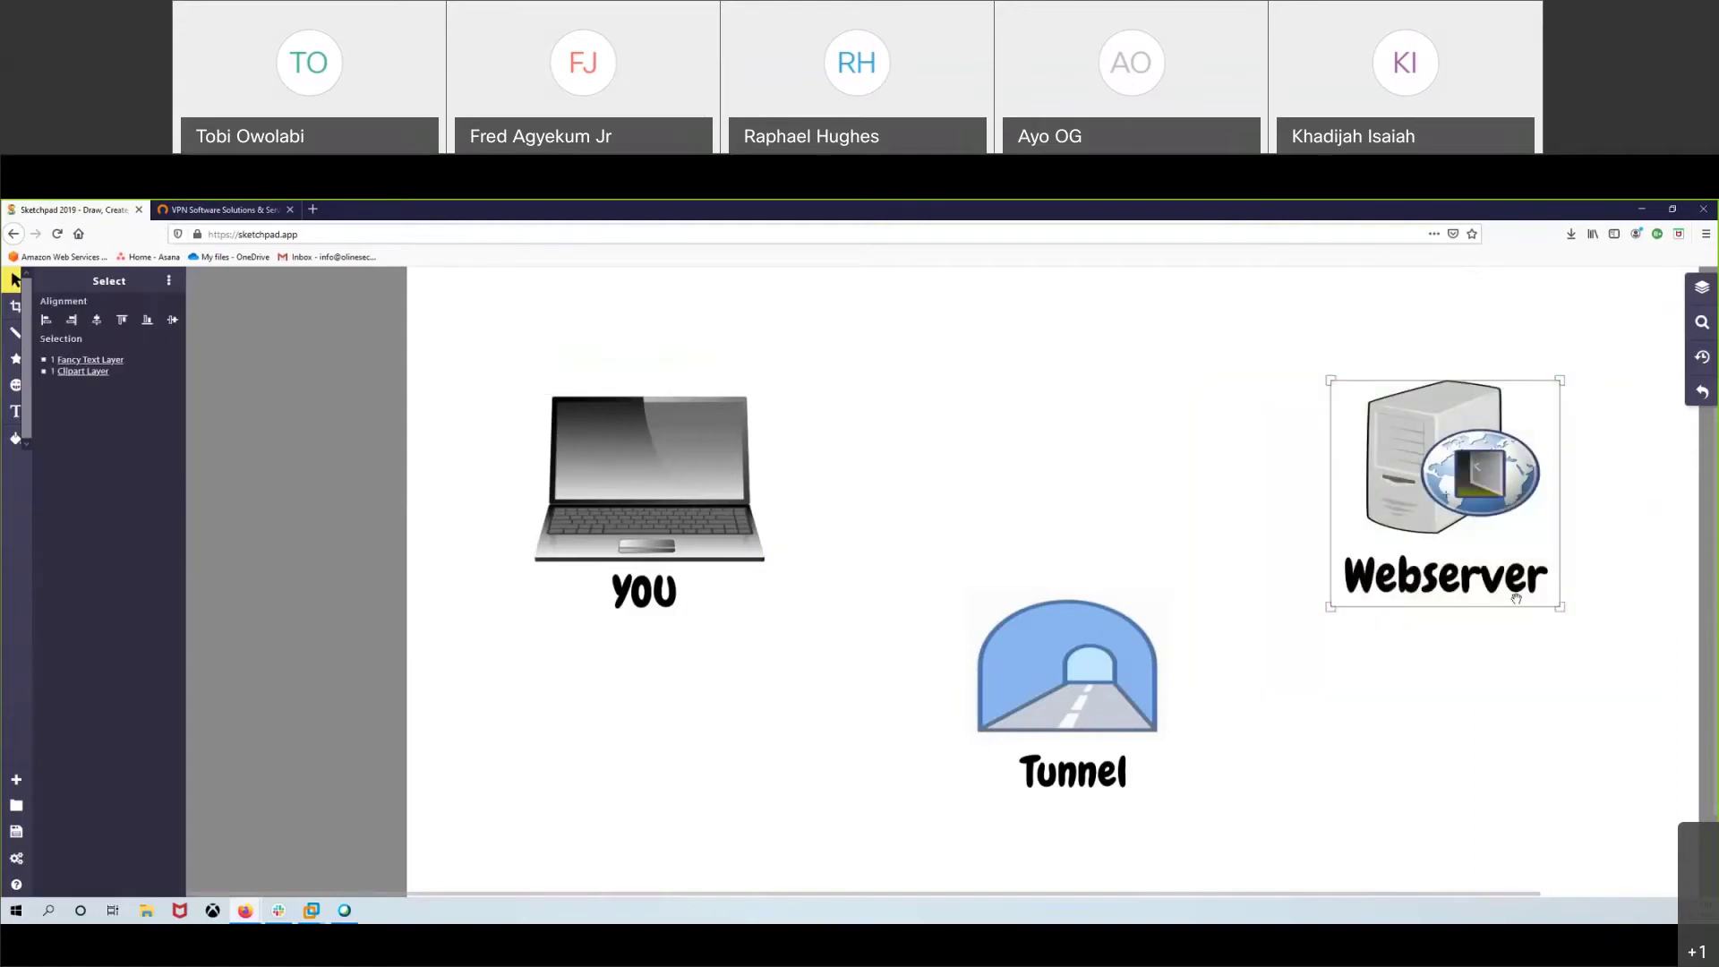
mouse_move(1444, 493)
left_mouse_down()
mouse_move(1423, 457)
mouse_move(1416, 512)
mouse_move(1466, 471)
left_mouse_up()
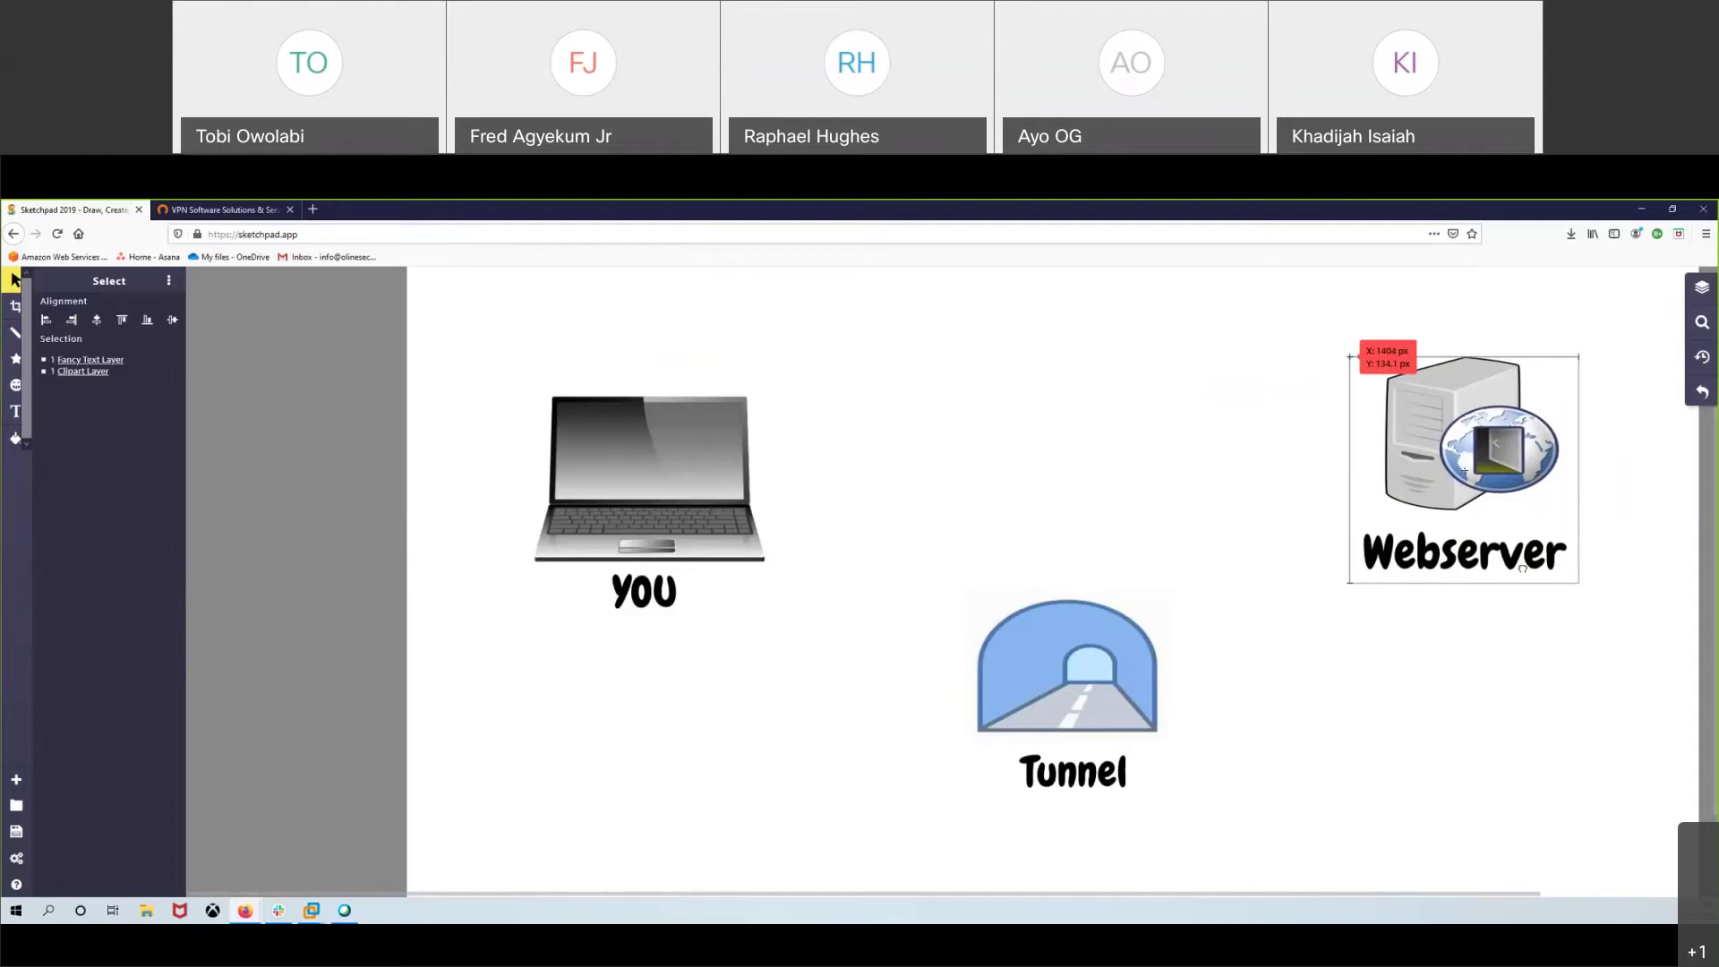
left_click_drag(1522, 567, 1522, 567)
left_click_drag(464, 346, 673, 685)
left_click_drag(787, 621, 789, 602)
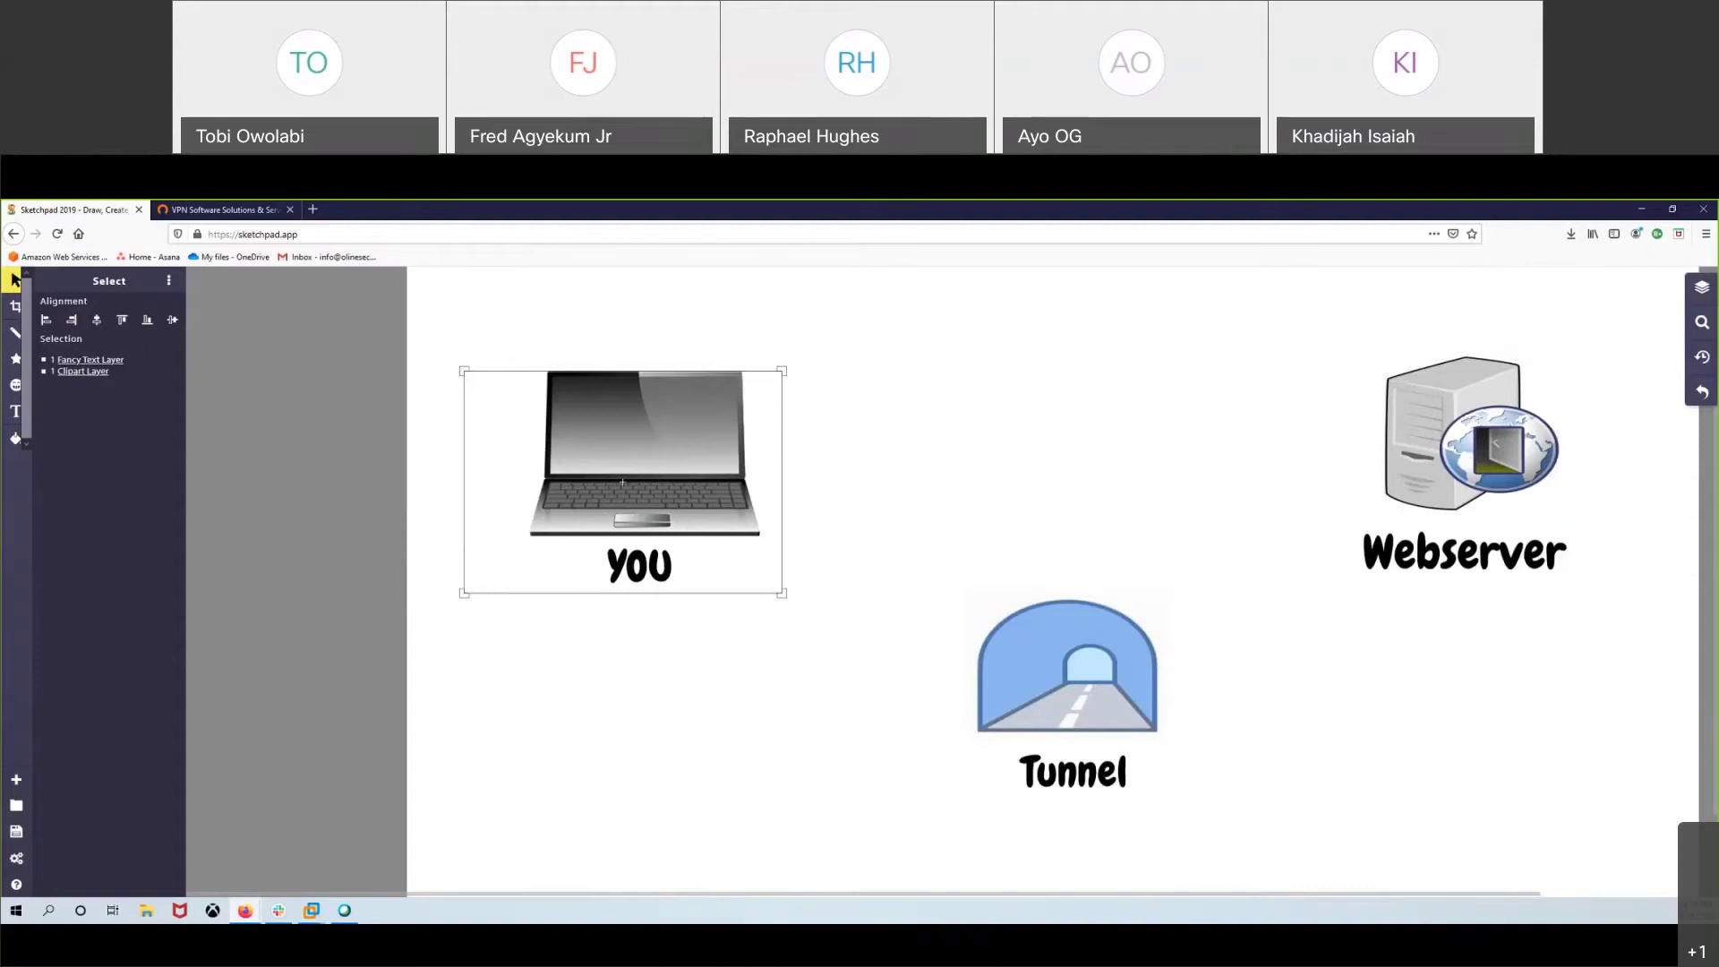
left_click_drag(1082, 775, 1081, 564)
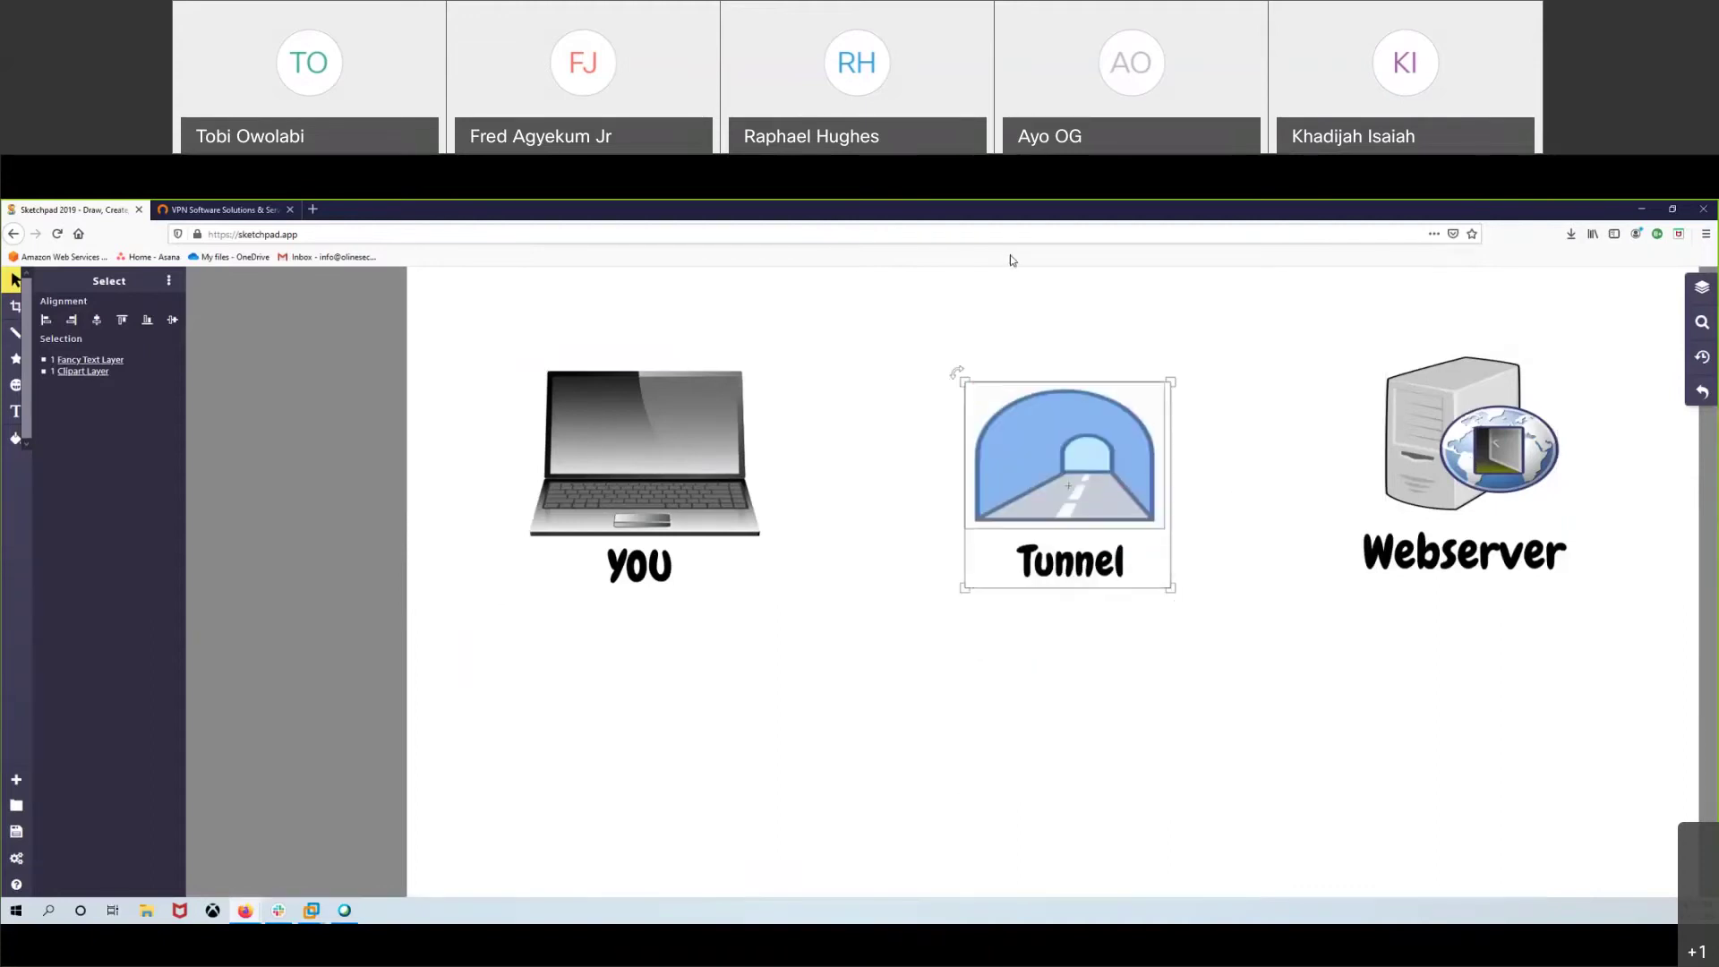
left_click(1141, 631)
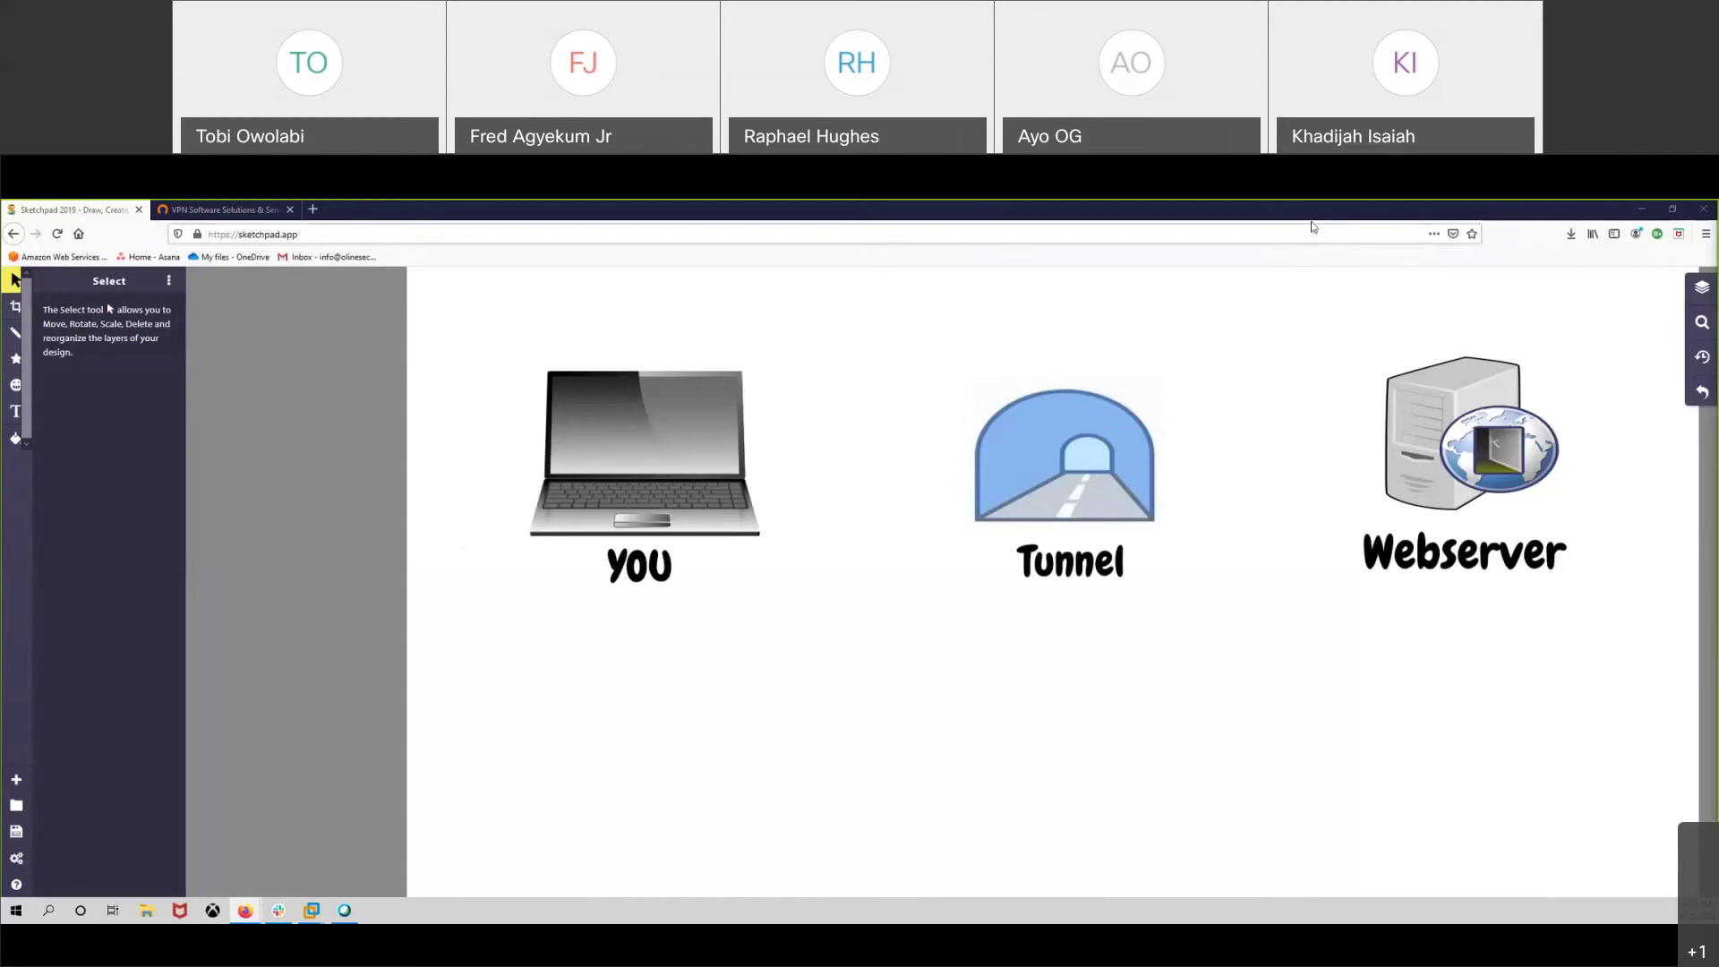
- Minimize Firefox and unlock the Kali VM with the account password, retrying after the first attempt fails
double_click(1224, 210)
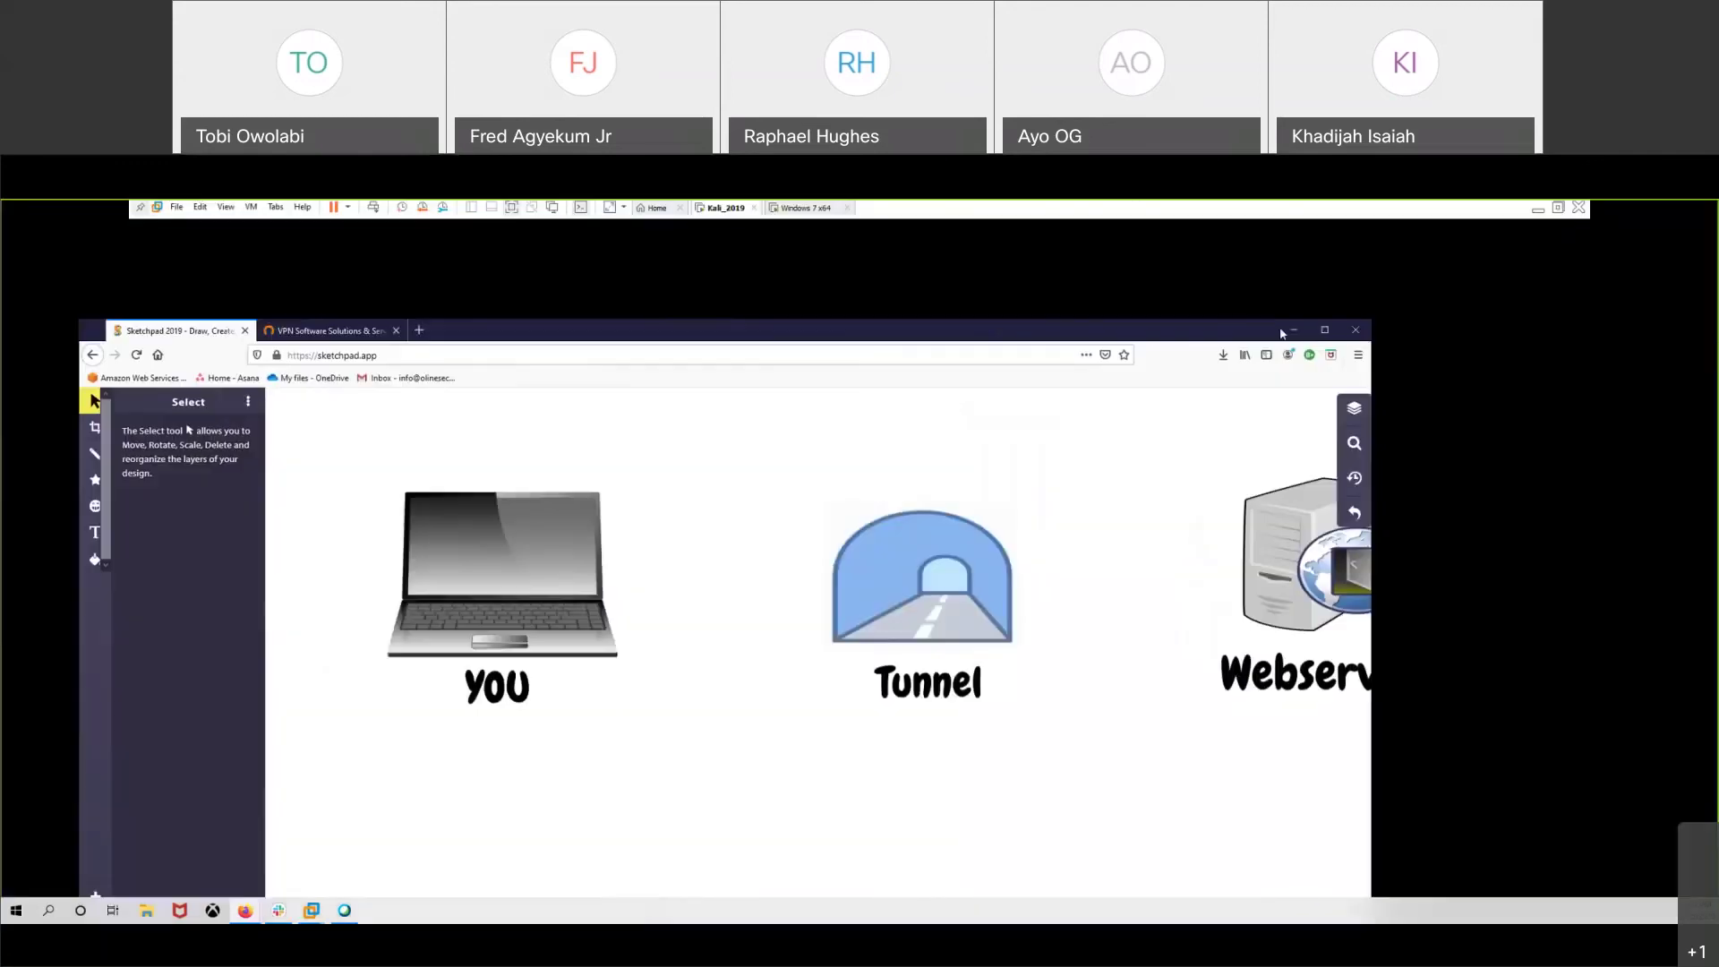
left_click(1293, 331)
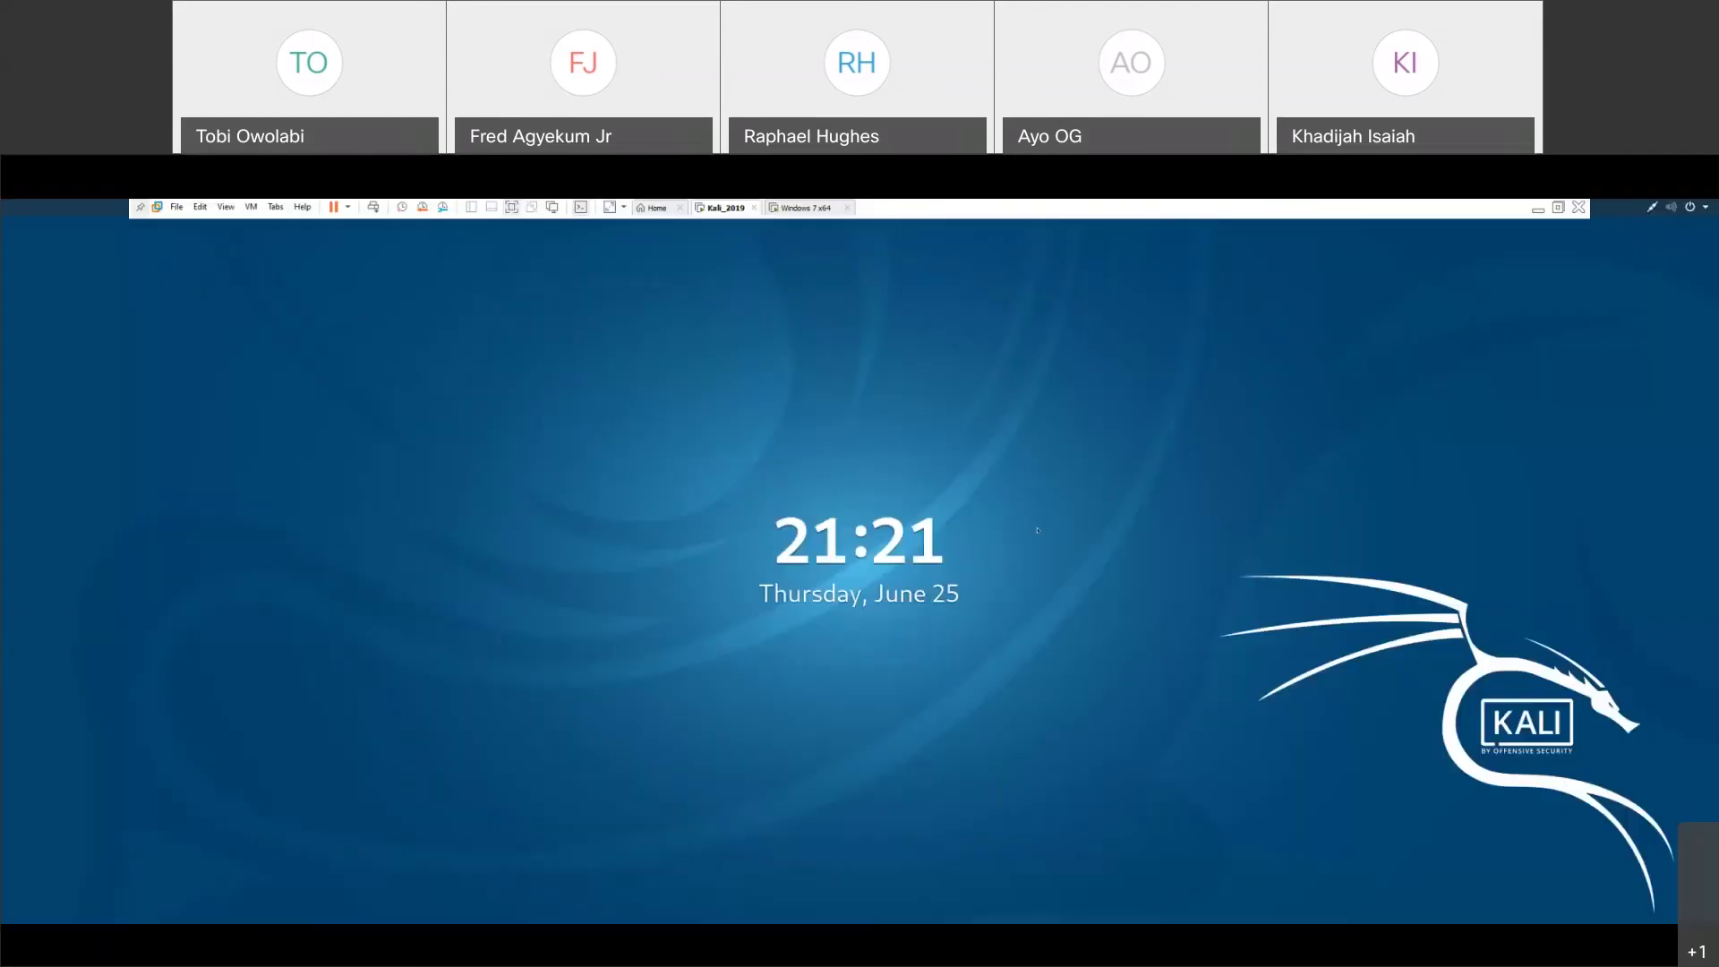
left_click(1037, 529)
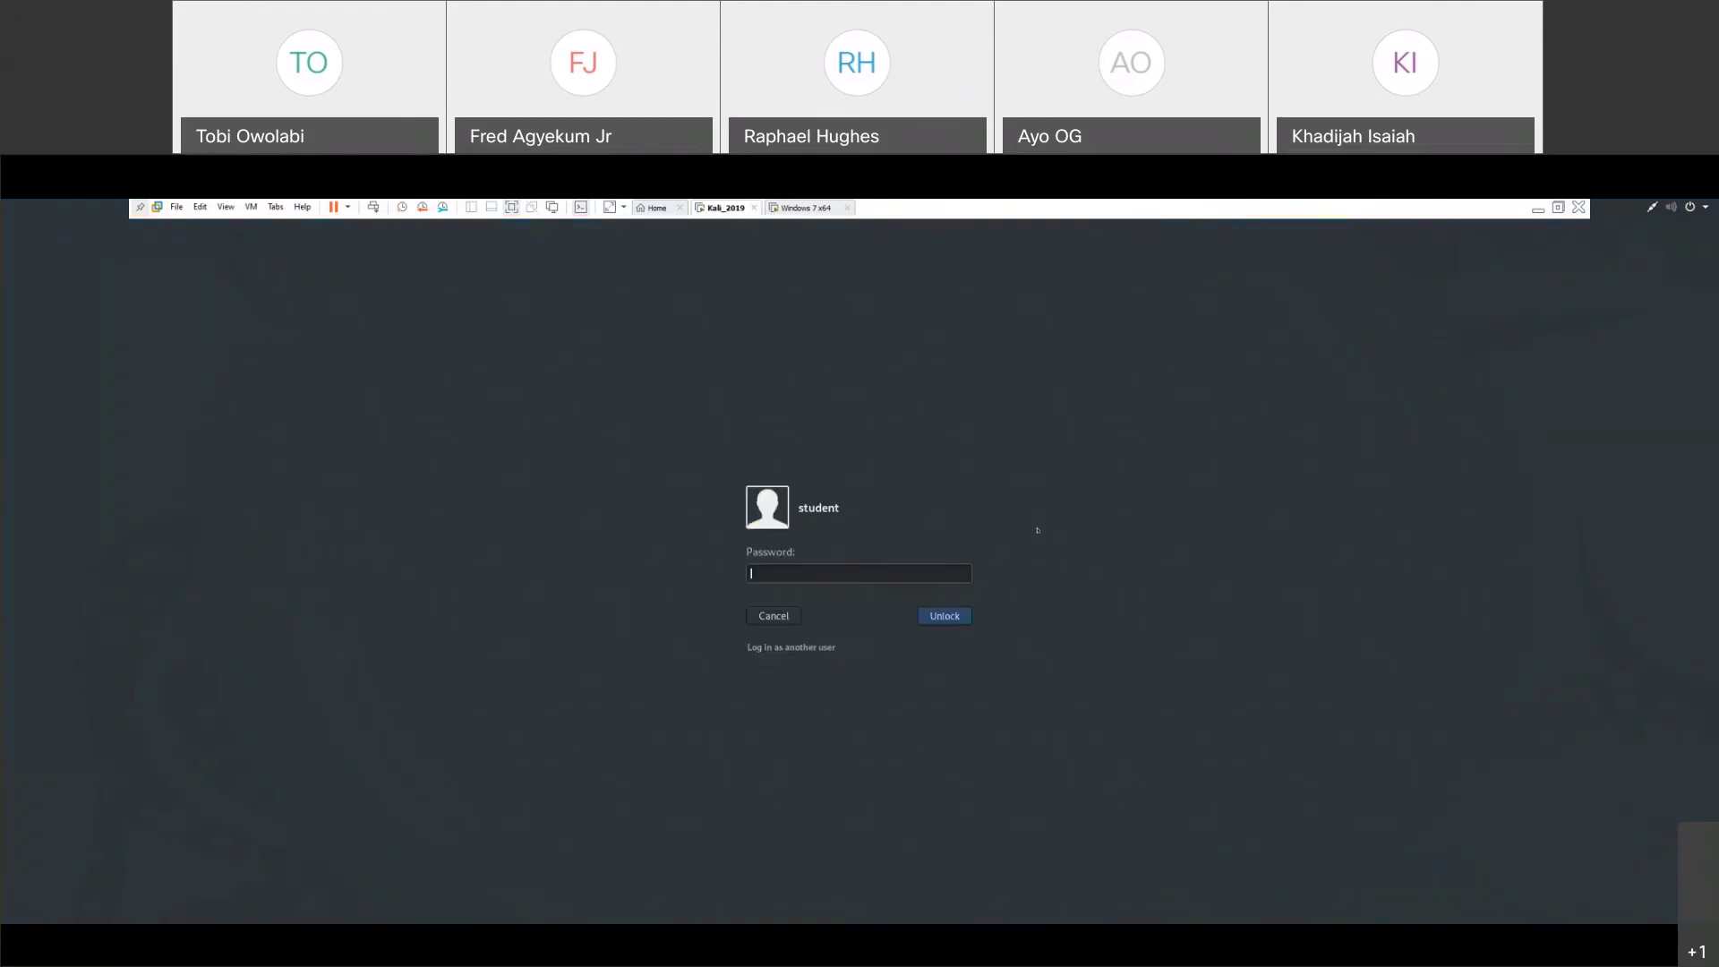
type("password")
key("Return")
type("•••••••••")
key("Return")
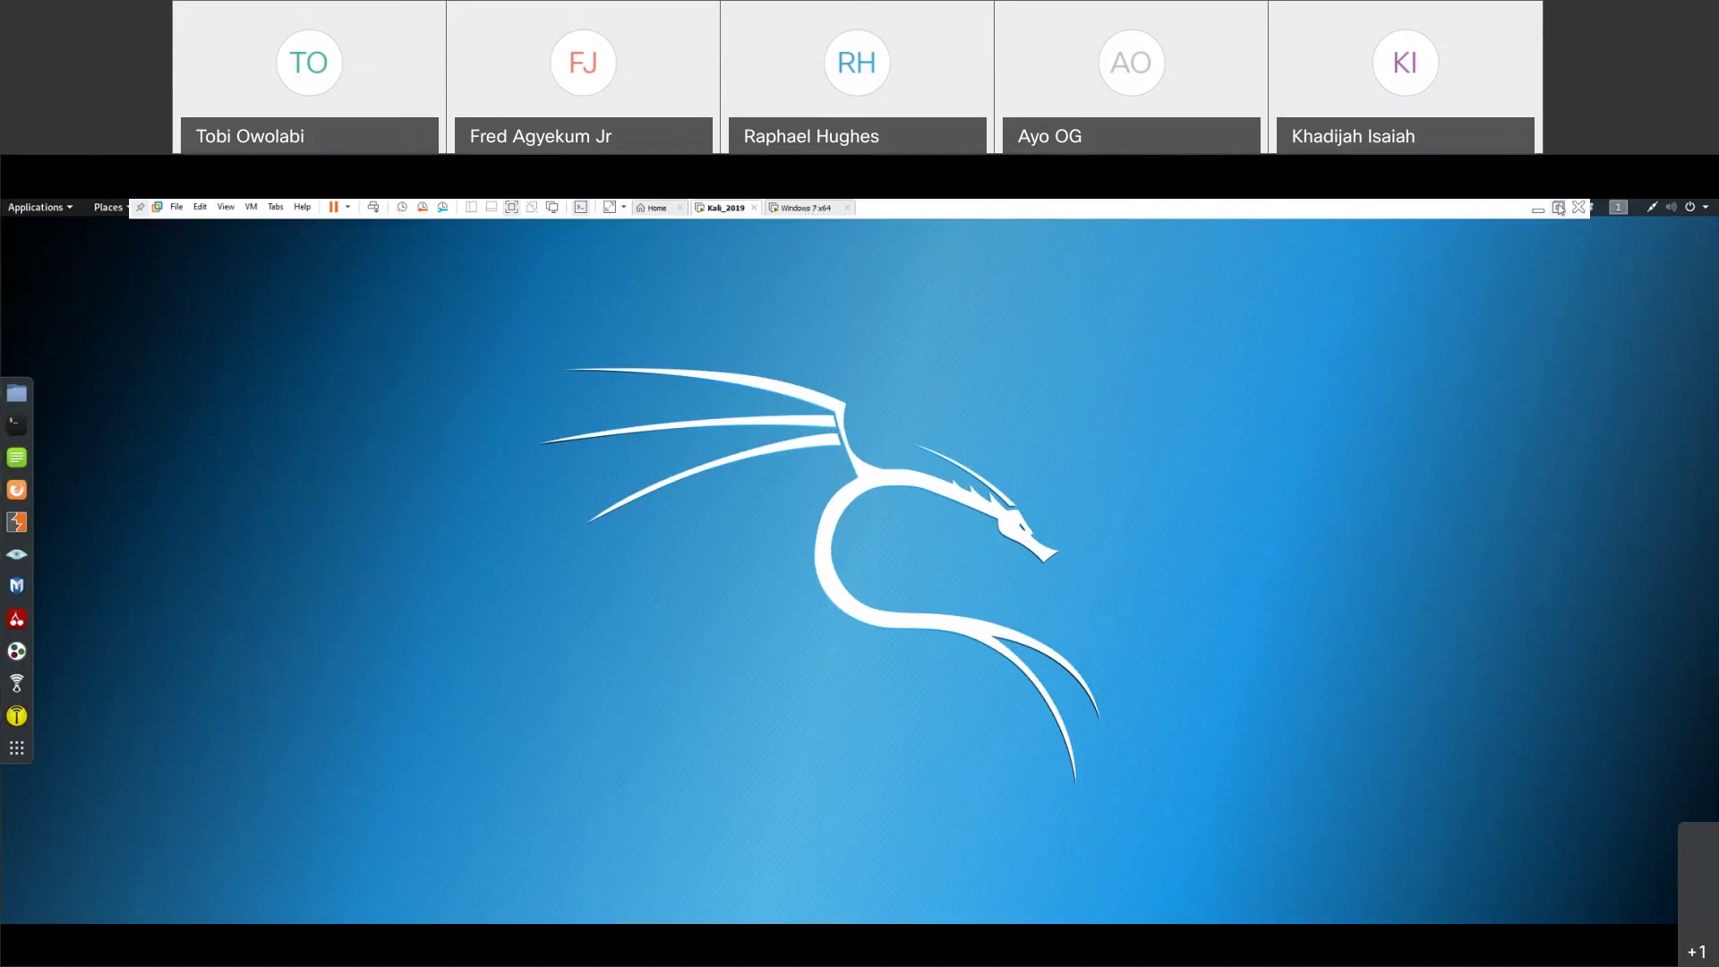
- Exit full screen, close the Windows 7 VM's restart prompt, and return to the Kali_2019 VM
key("ctrl+alt+Return")
left_click(313, 251)
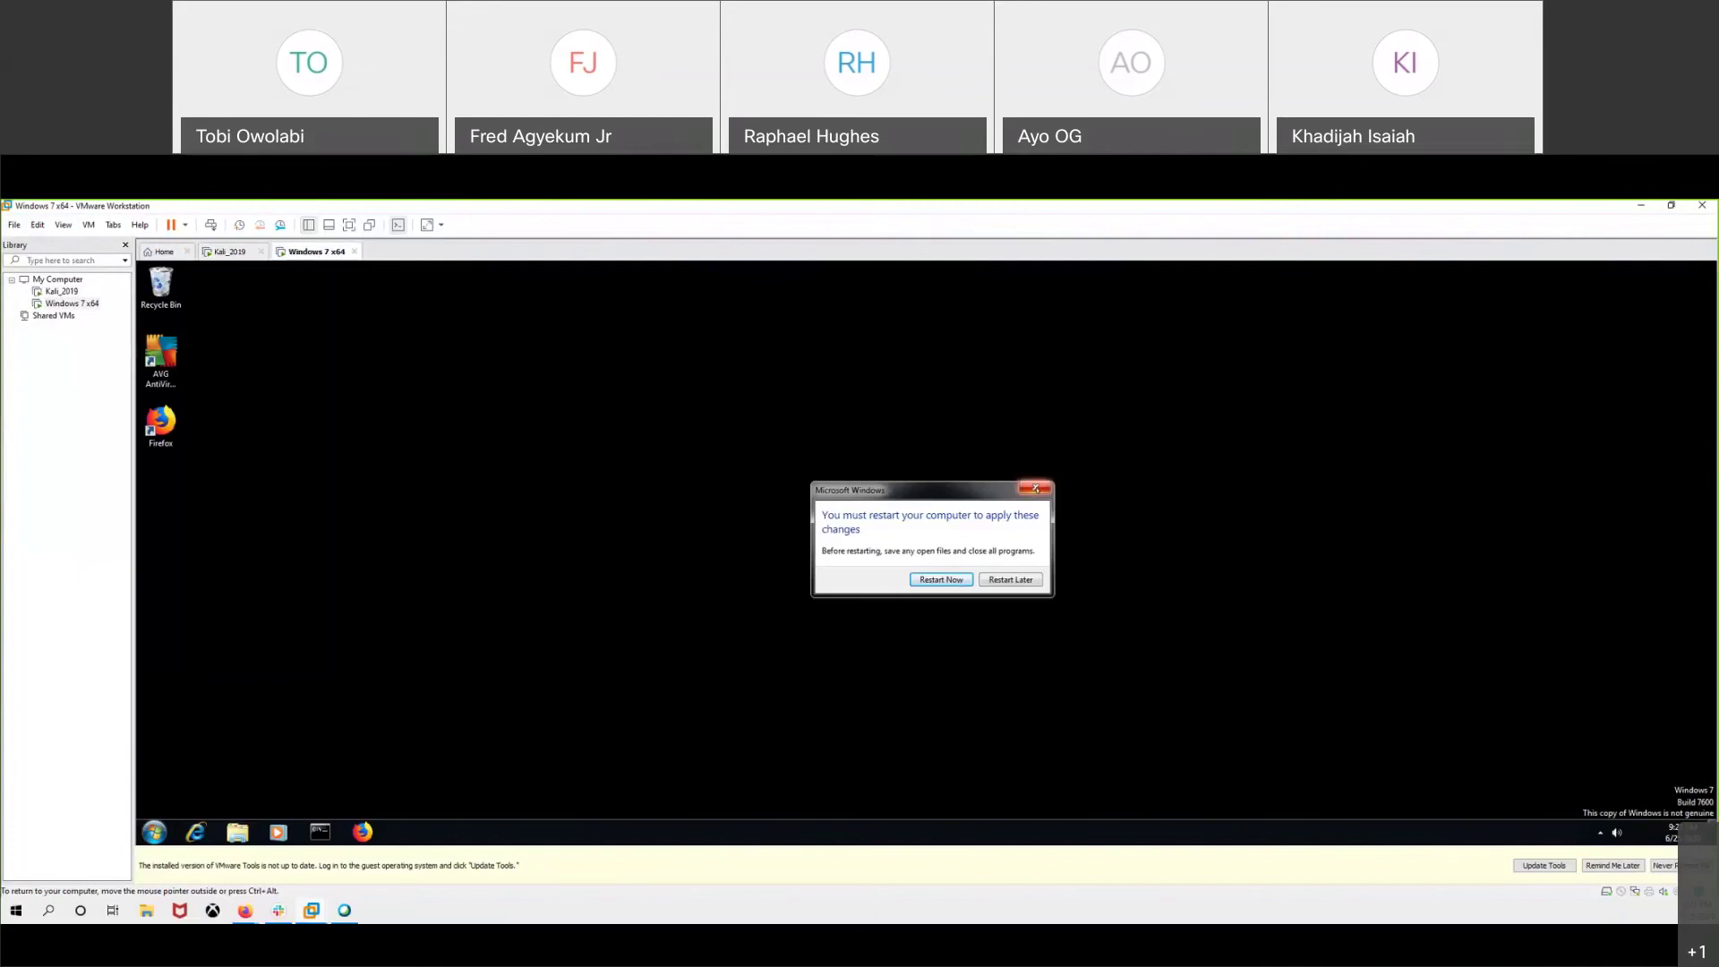
left_click(1036, 488)
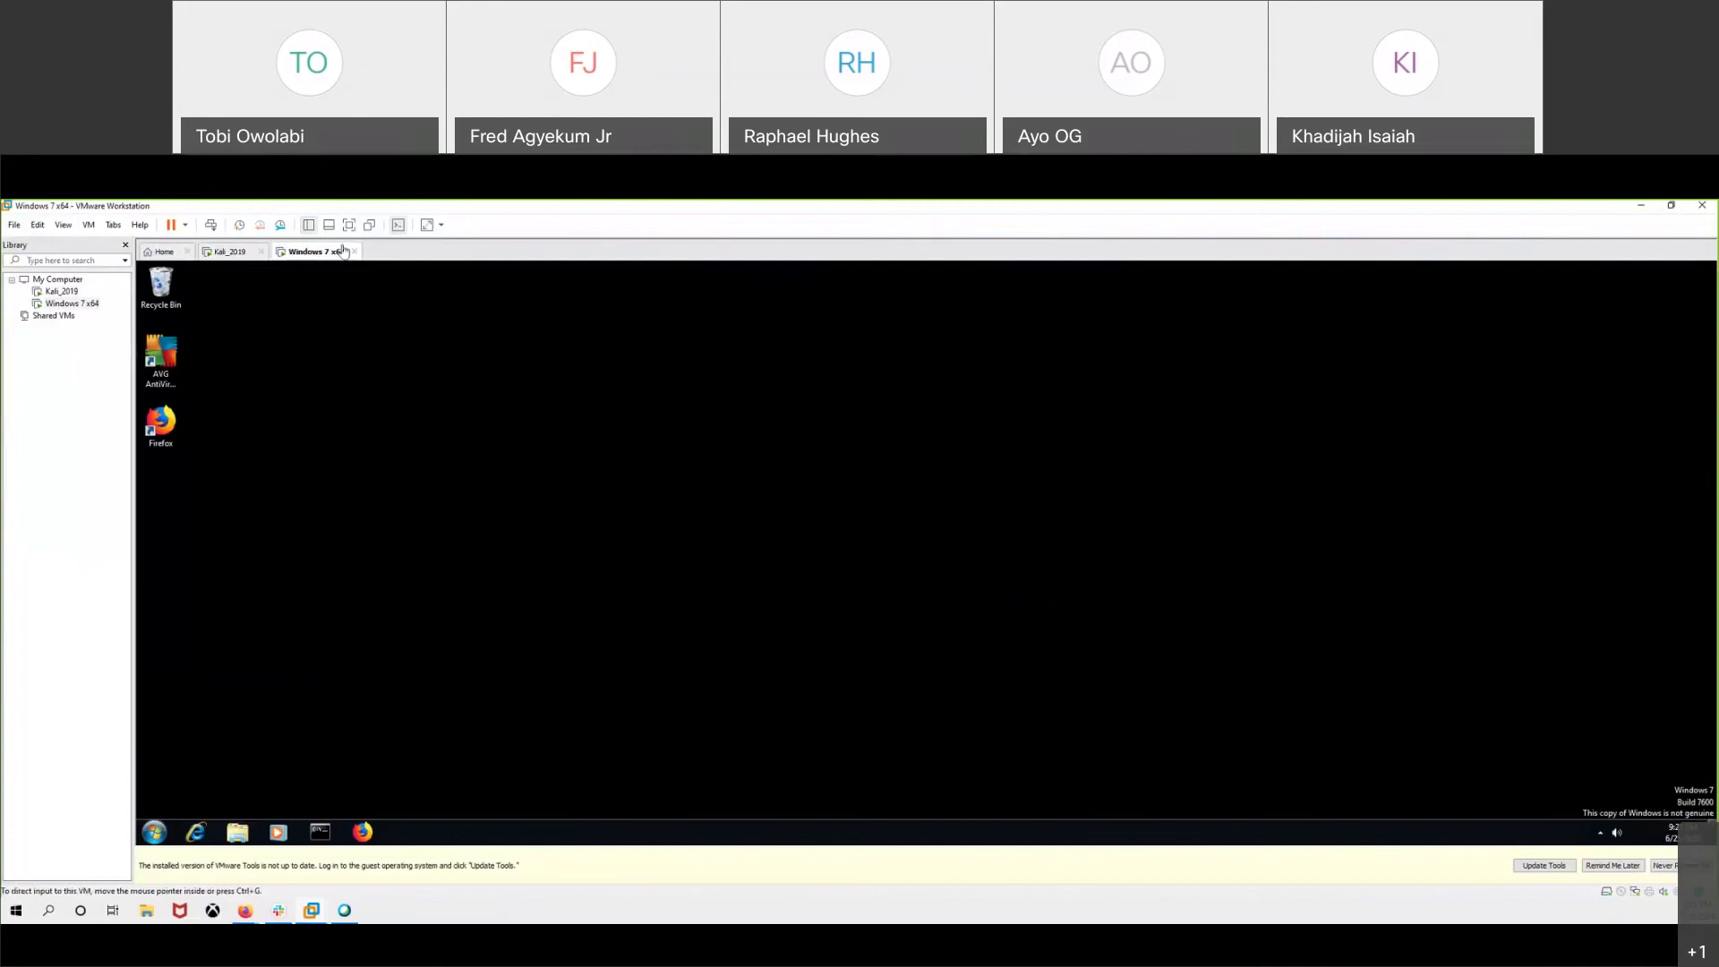
left_click(228, 253)
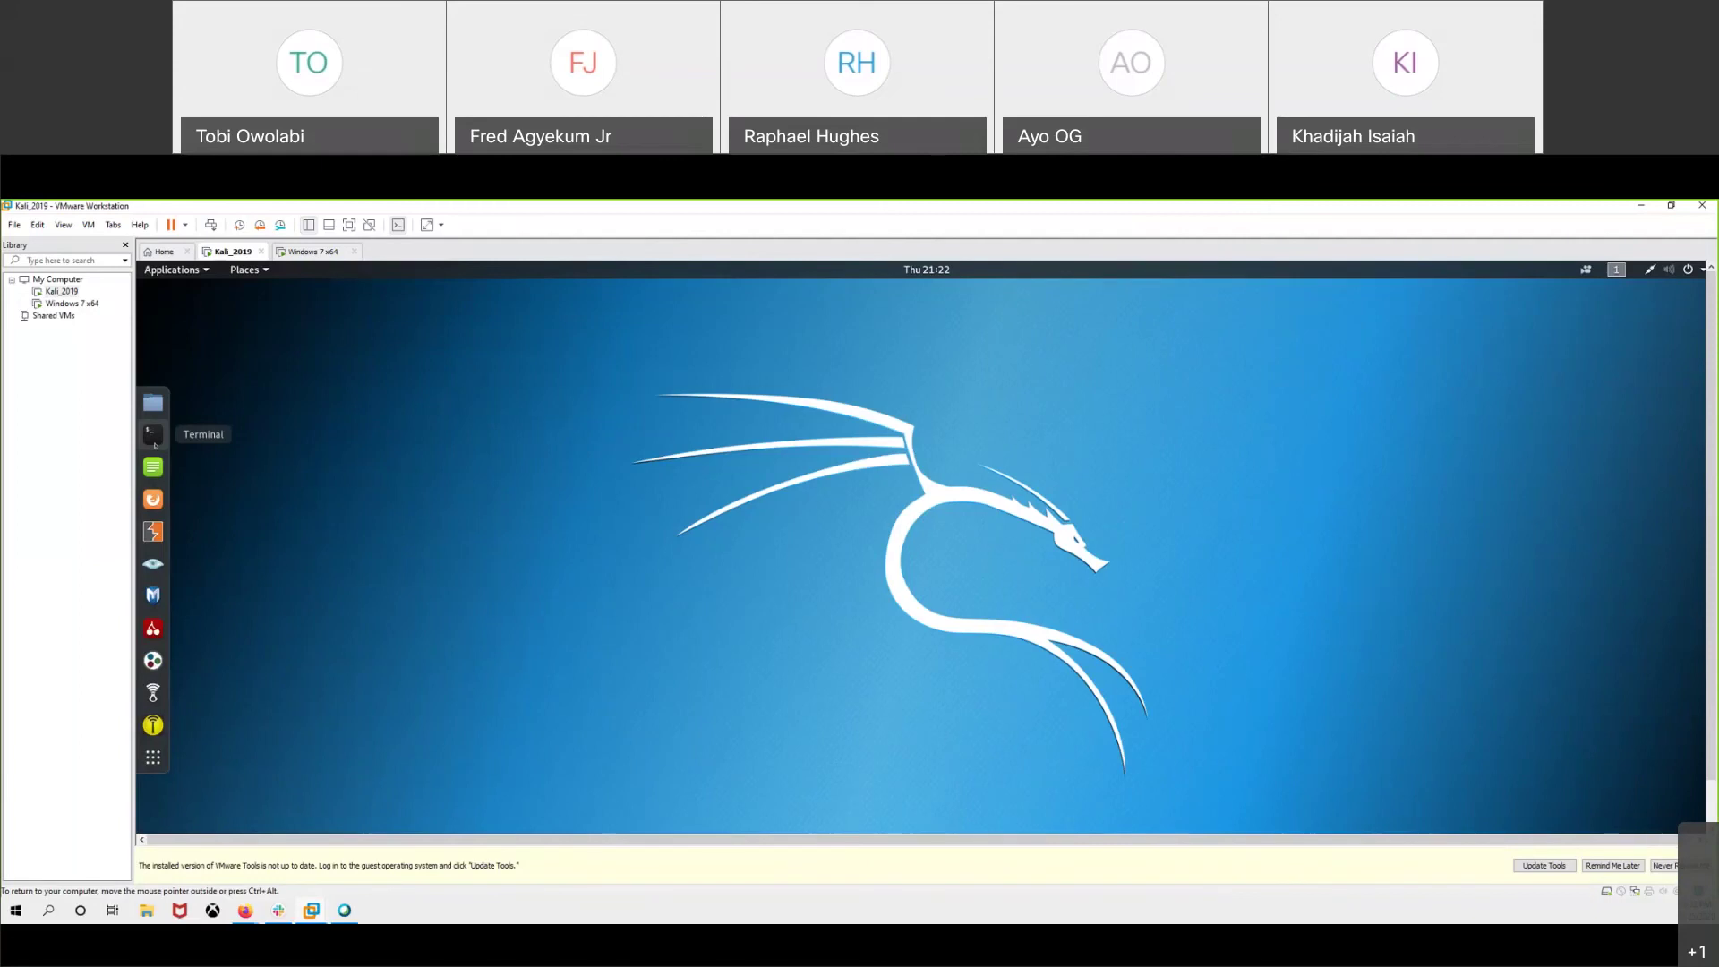
- Open a terminal on the Kali_2019 desktop, reposition it, and begin typing the arpspoof command
left_click(152, 435)
left_click_drag(464, 382, 658, 365)
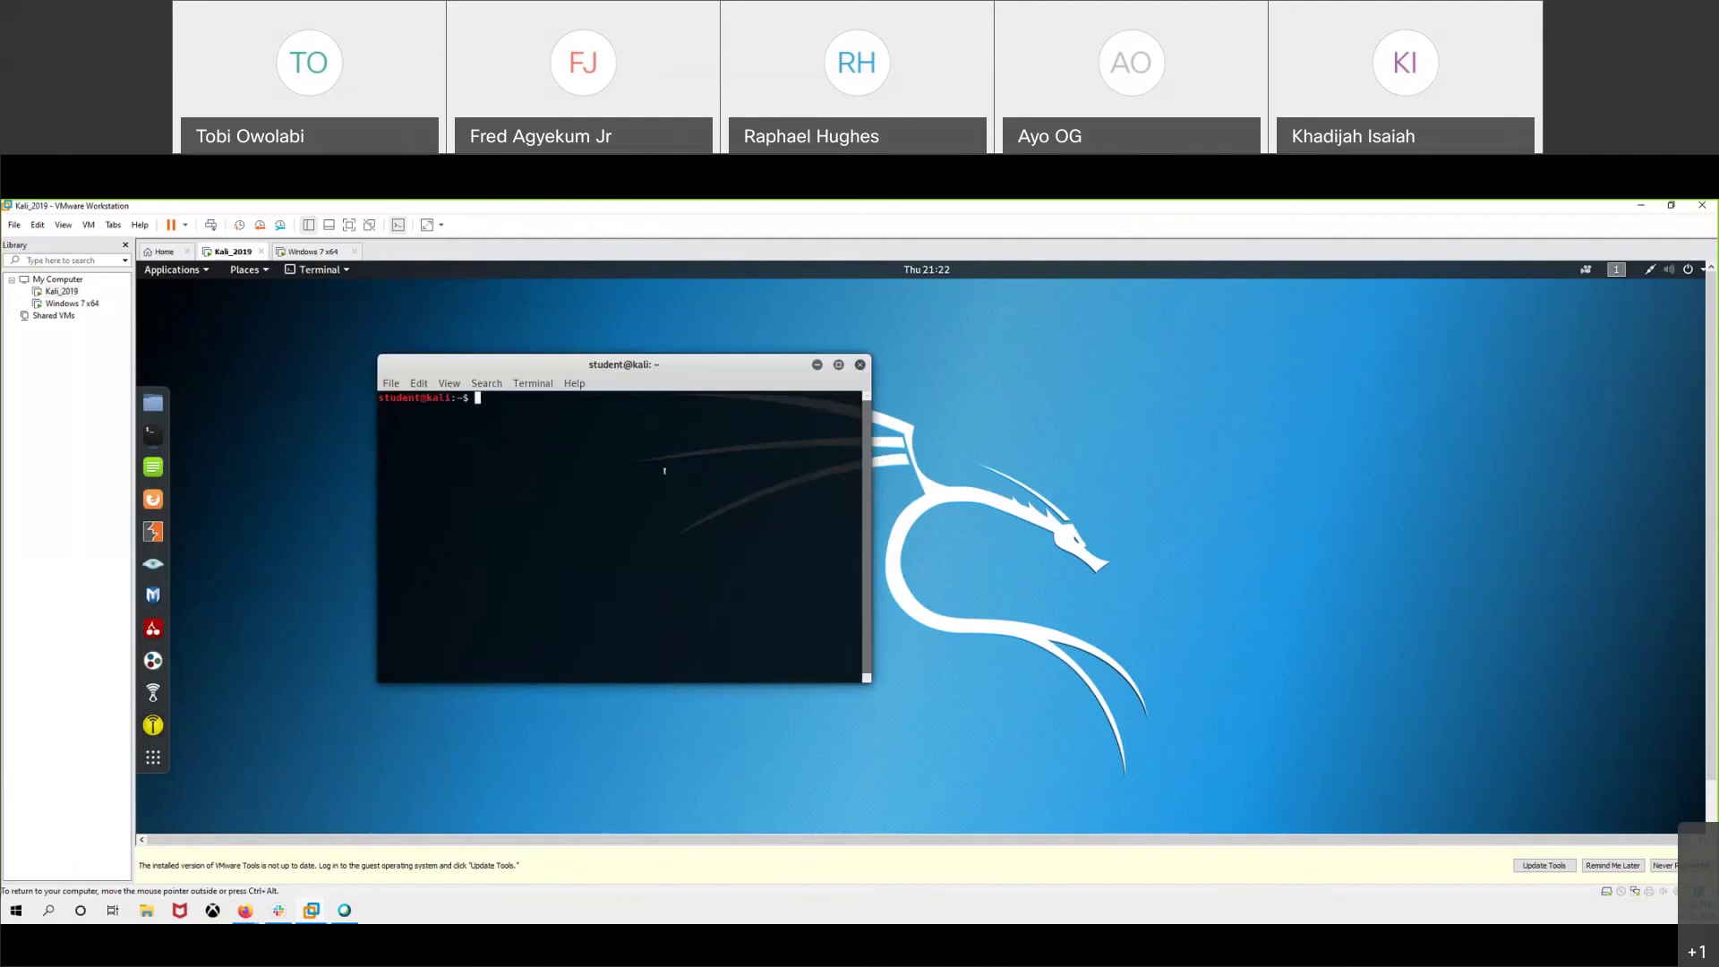
type("ar")
type("pspoof -i eth0 -t ^C")
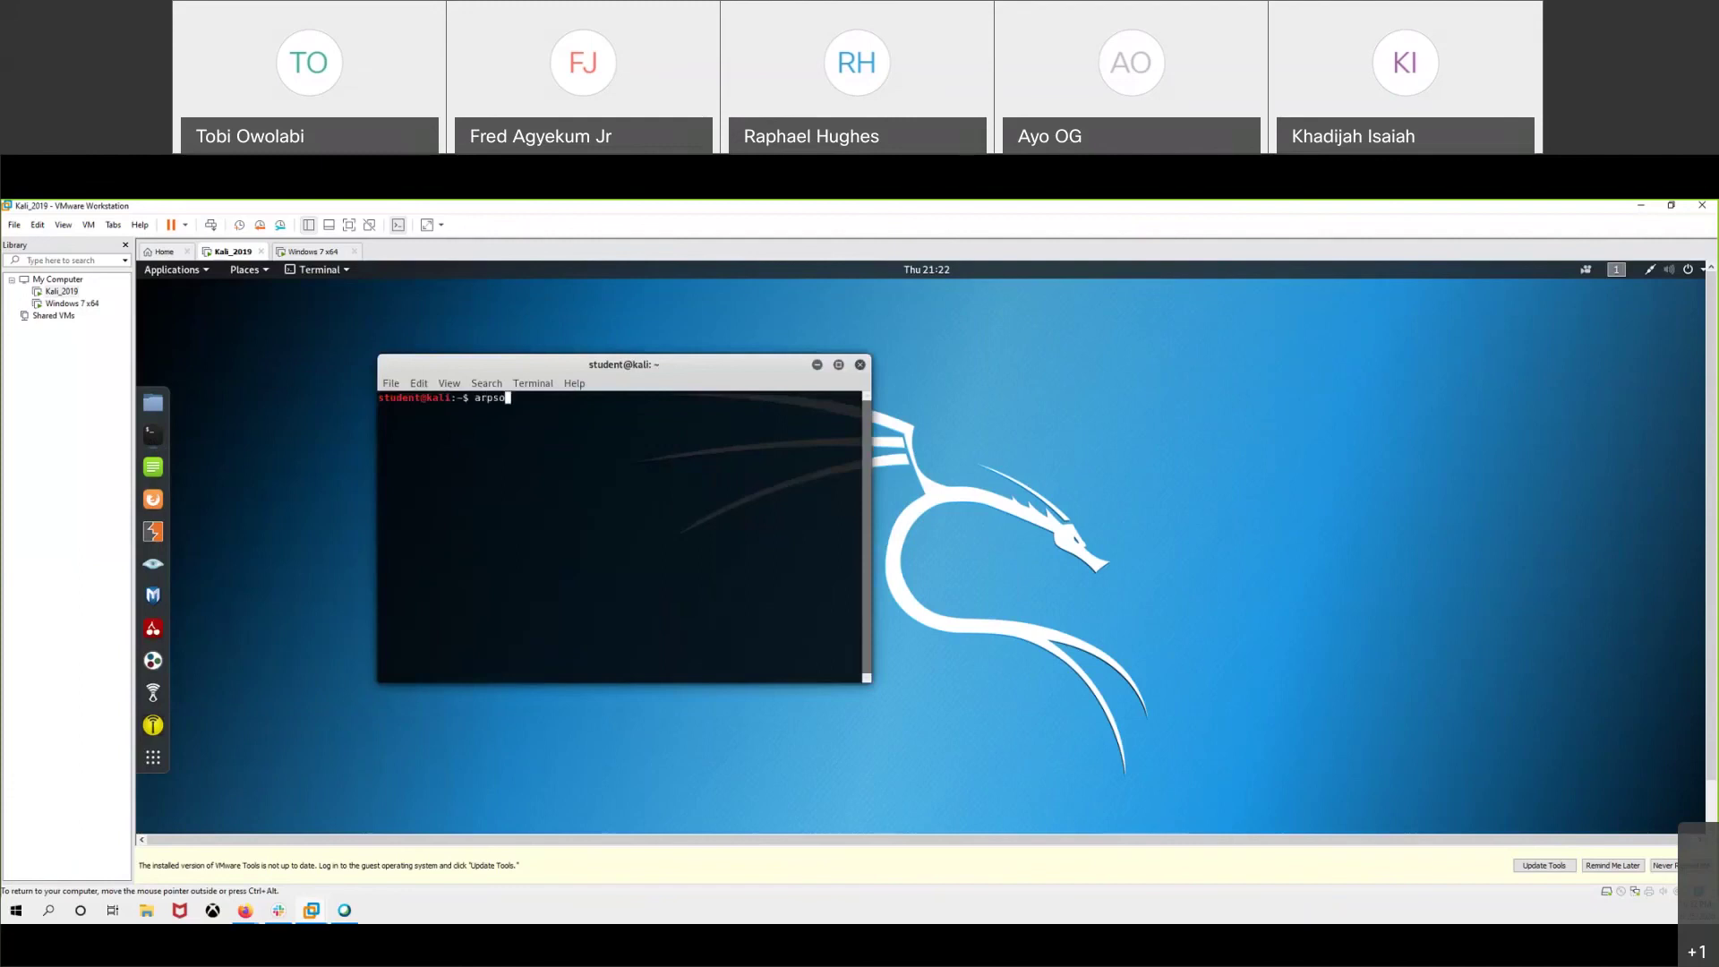
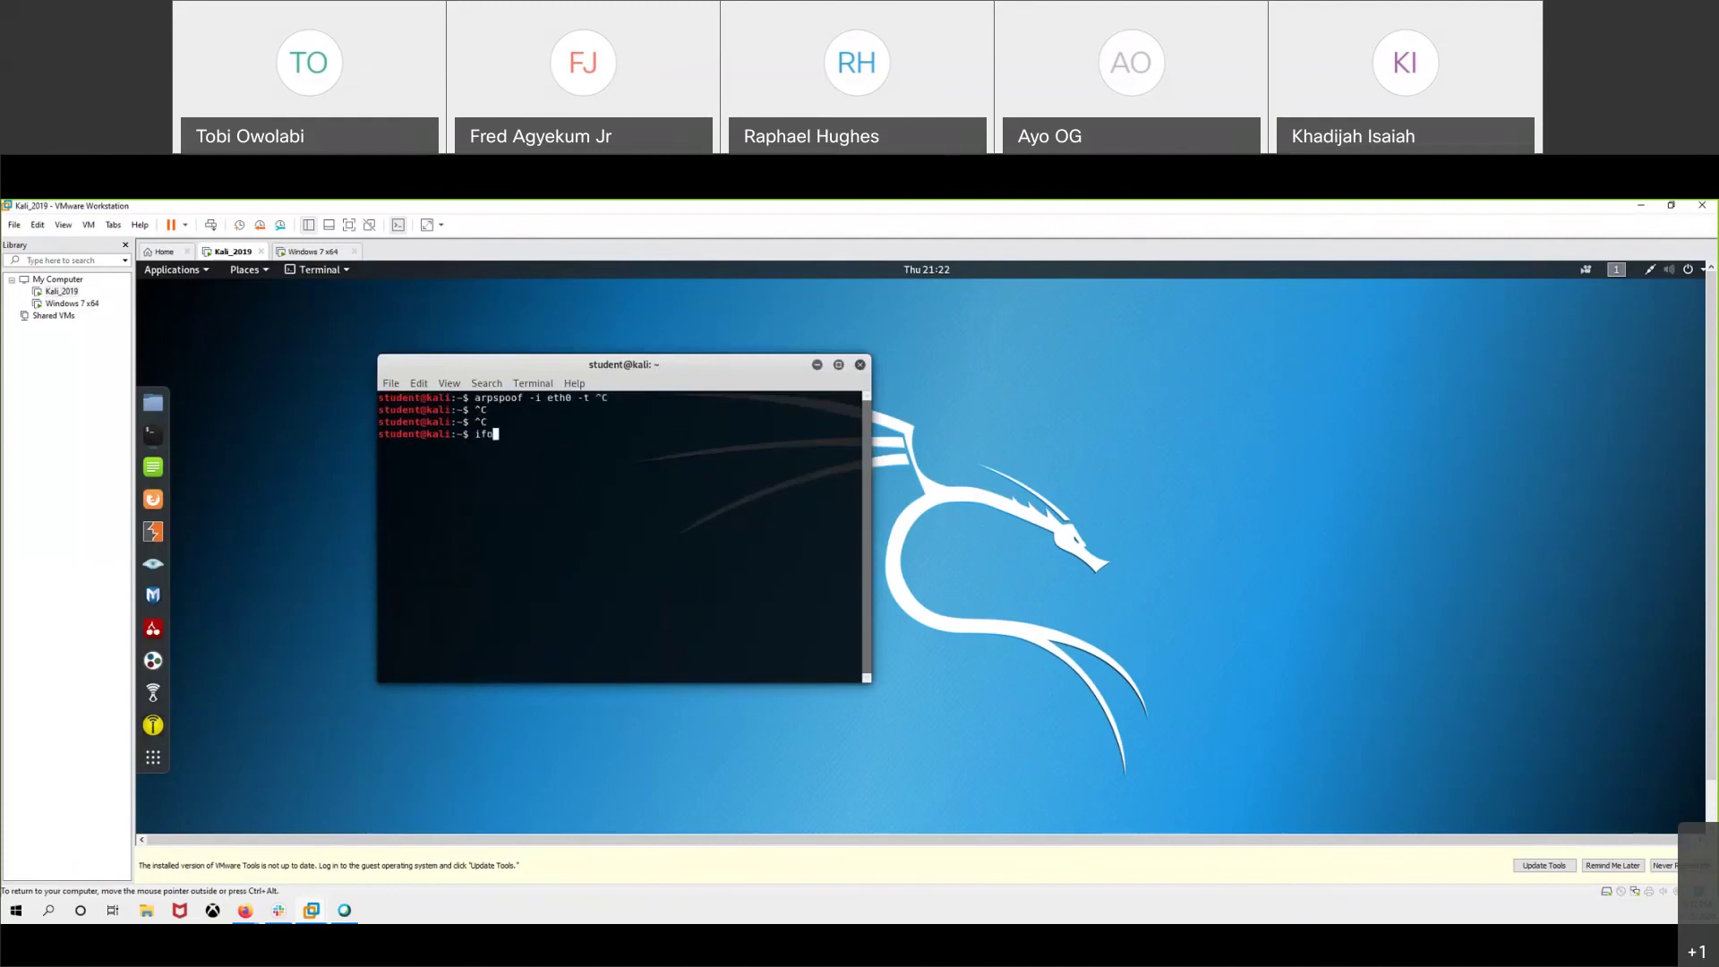
- Run ifconfig in the Kali terminal to list interfaces, showing eth0 at 192.168.1.198
type("onfig")
key("Return")
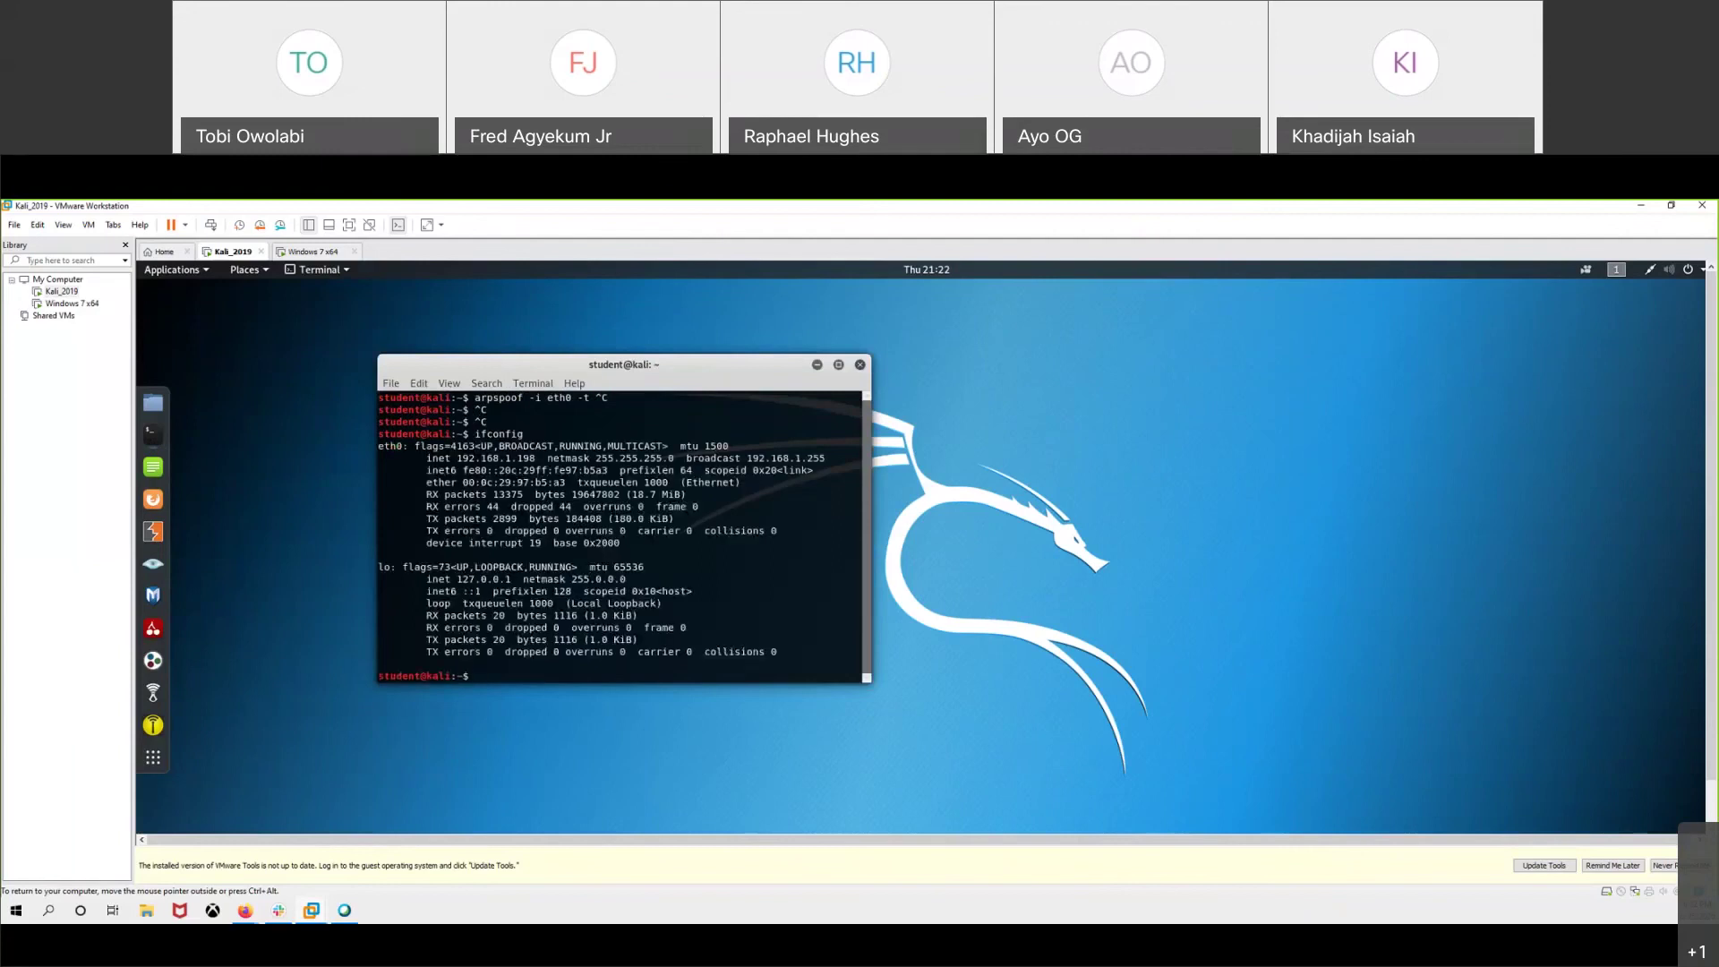